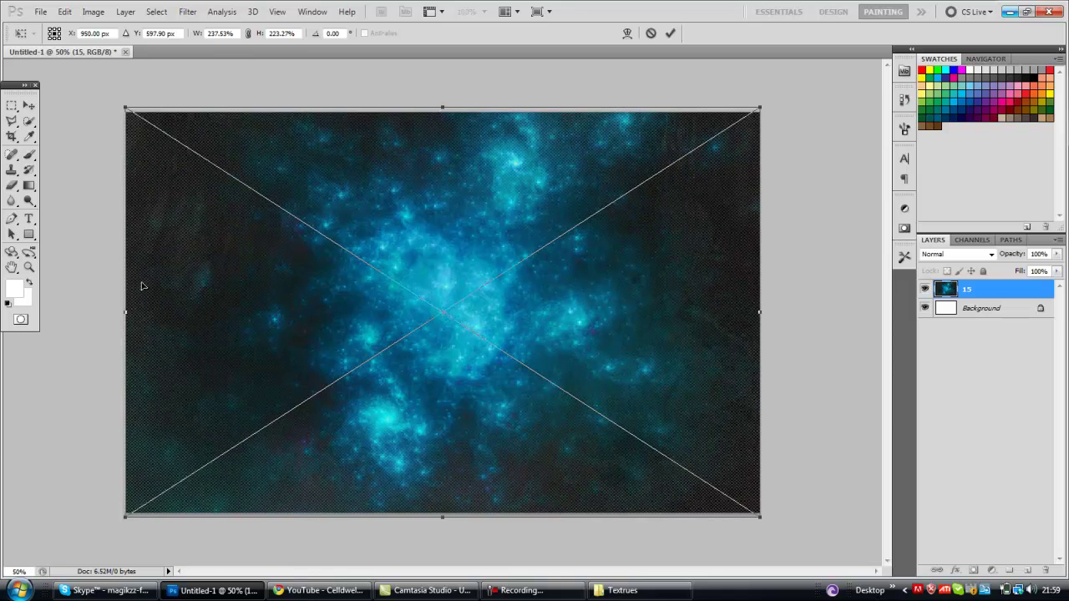
Step: Commit the nebula layer's transform and give it a drop shadow with 94% opacity and 23% noise
key(Return)
double_click(1003, 297)
click(489, 322)
drag(669, 327, 683, 332)
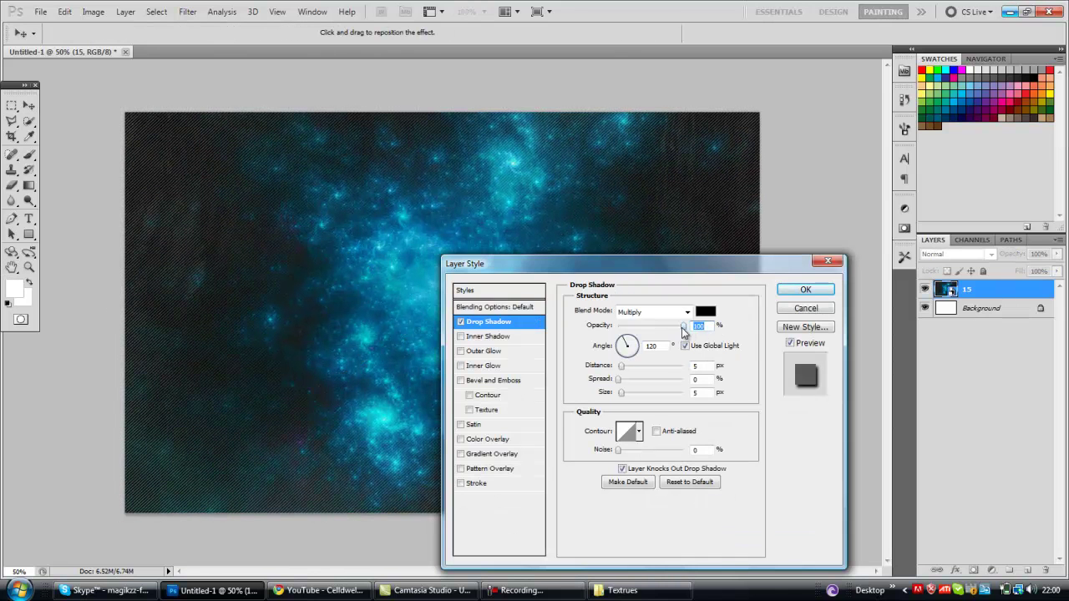
drag(627, 456, 634, 454)
Step: Bend the drop shadow's contour into a custom S-curve, apply the style and rename the nebula layer as Background
click(627, 433)
click(531, 193)
drag(518, 206, 514, 213)
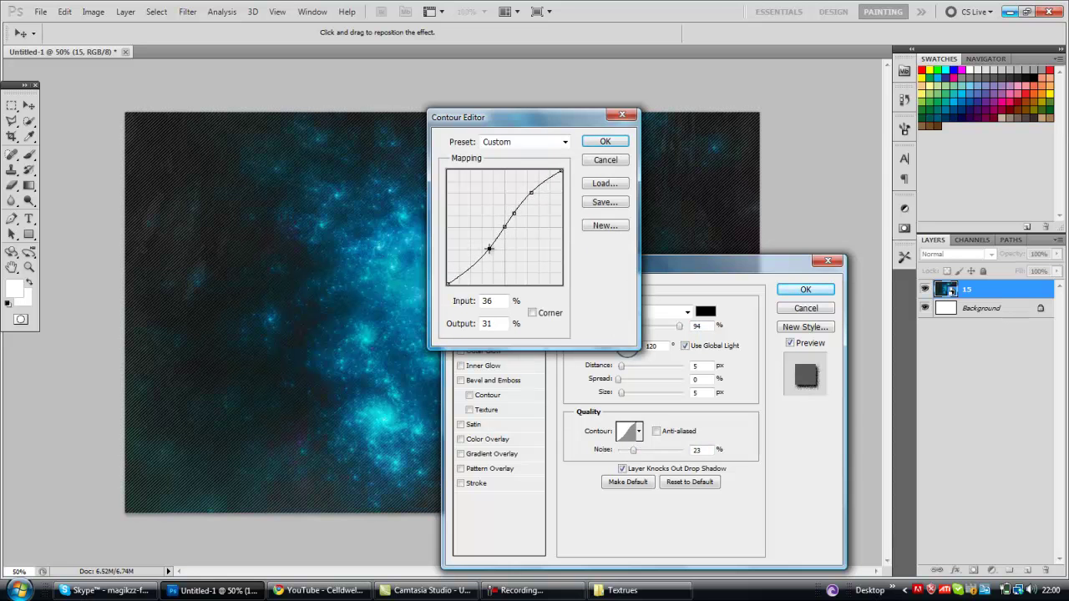
click(604, 141)
click(804, 291)
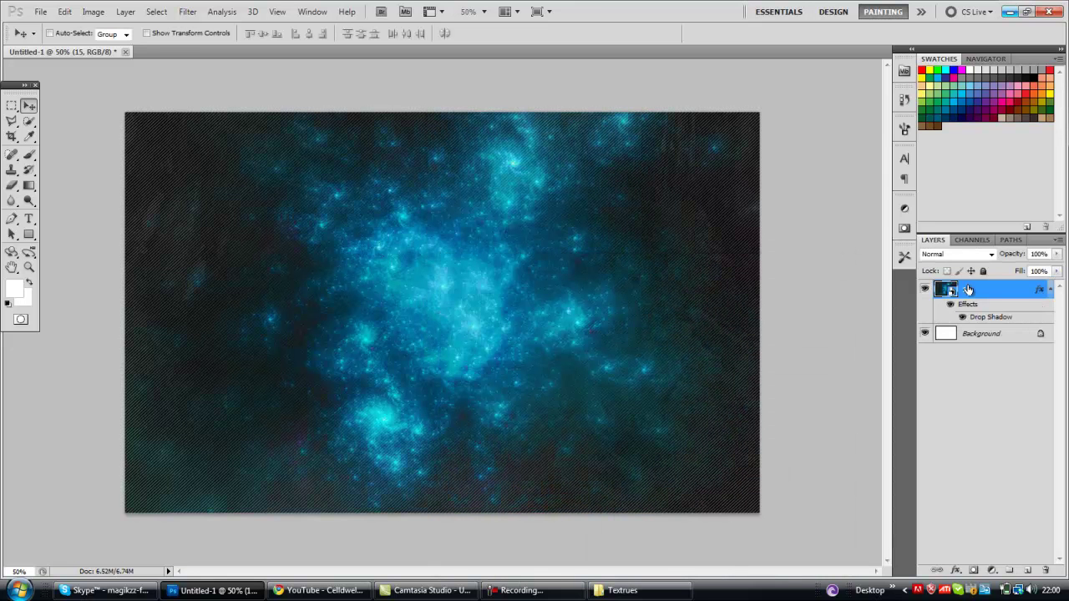
key(Return)
Step: Find the Archer__Third_Echelon image in its folder and place it in the document as a new layer
click(623, 591)
click(177, 146)
click(201, 167)
drag(501, 282, 502, 386)
click(322, 272)
drag(163, 302, 677, 163)
key(Return)
Step: Start a Polygonal Lasso outline at the back of the soldier's head and trace over the top of the helmet
click(13, 122)
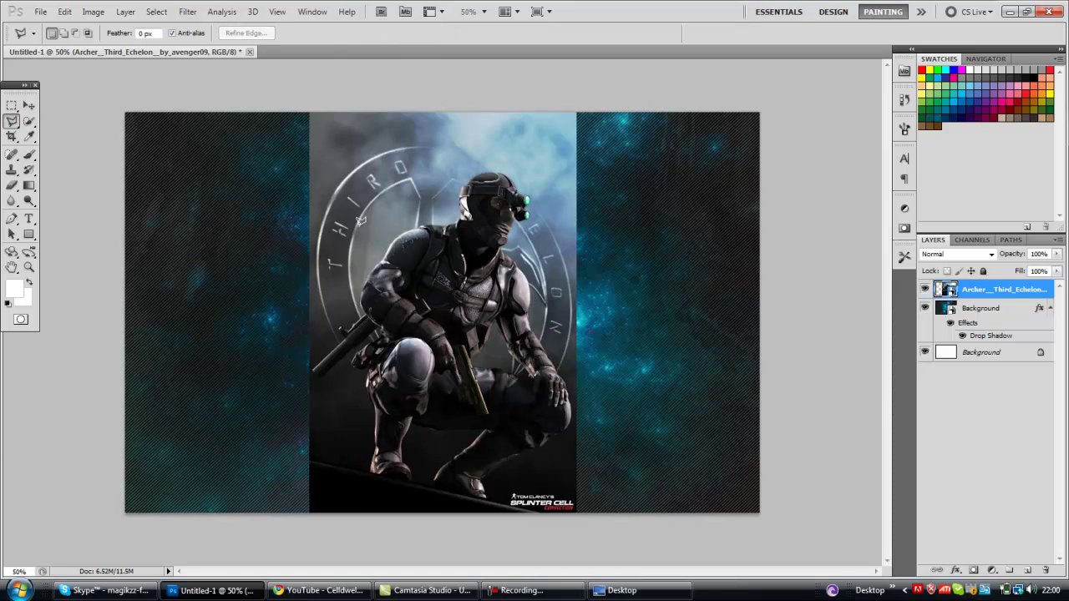
key(ctrl+plus)
key(ctrl+plus)
key(ctrl+plus)
drag(888, 334, 890, 248)
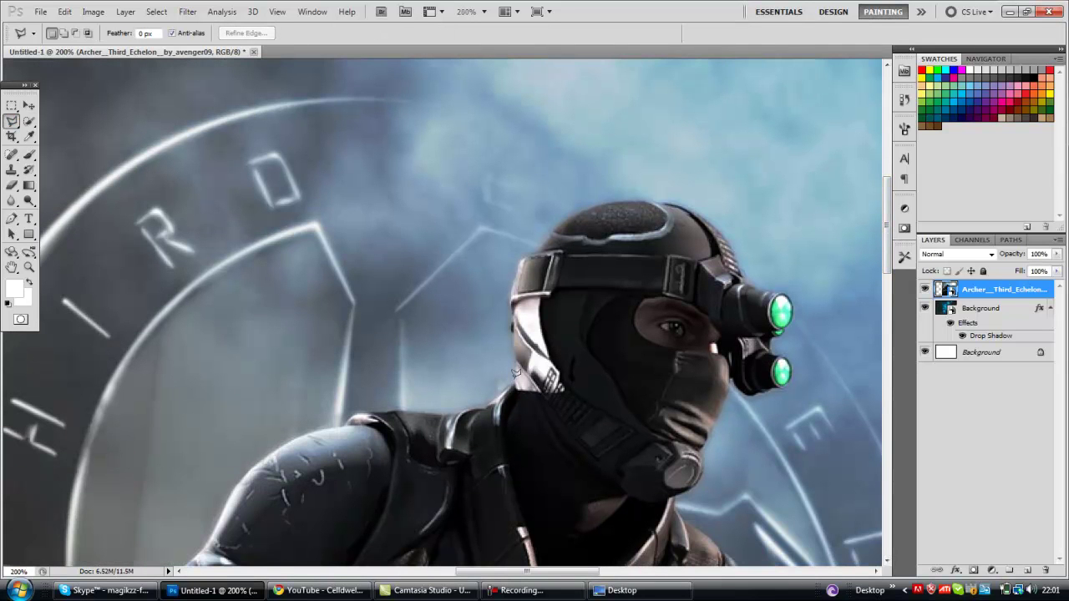
scroll(514, 344, up, 3)
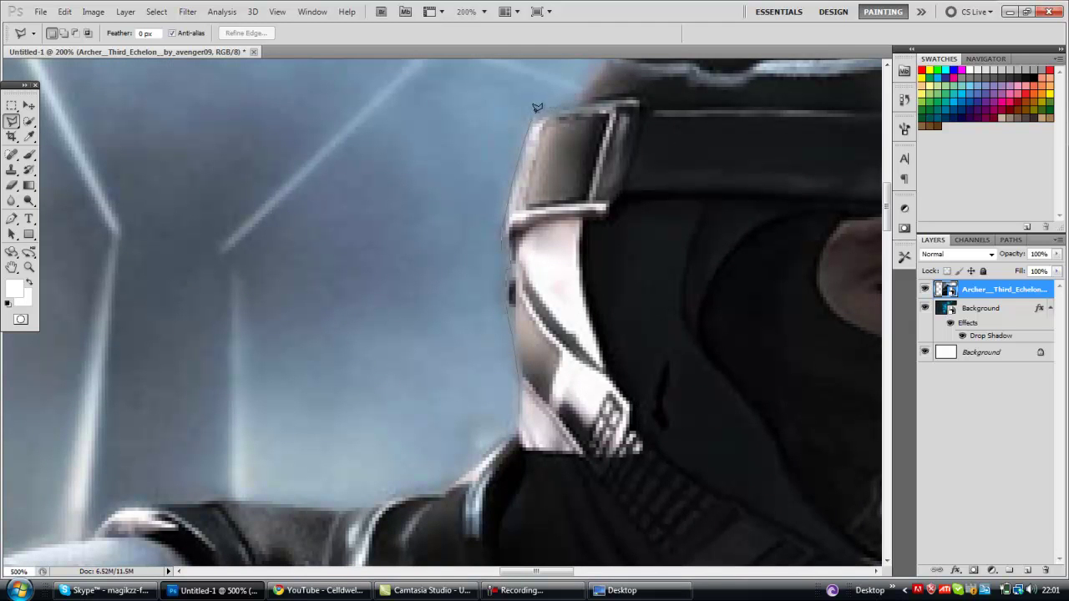
scroll(836, 95, up, 5)
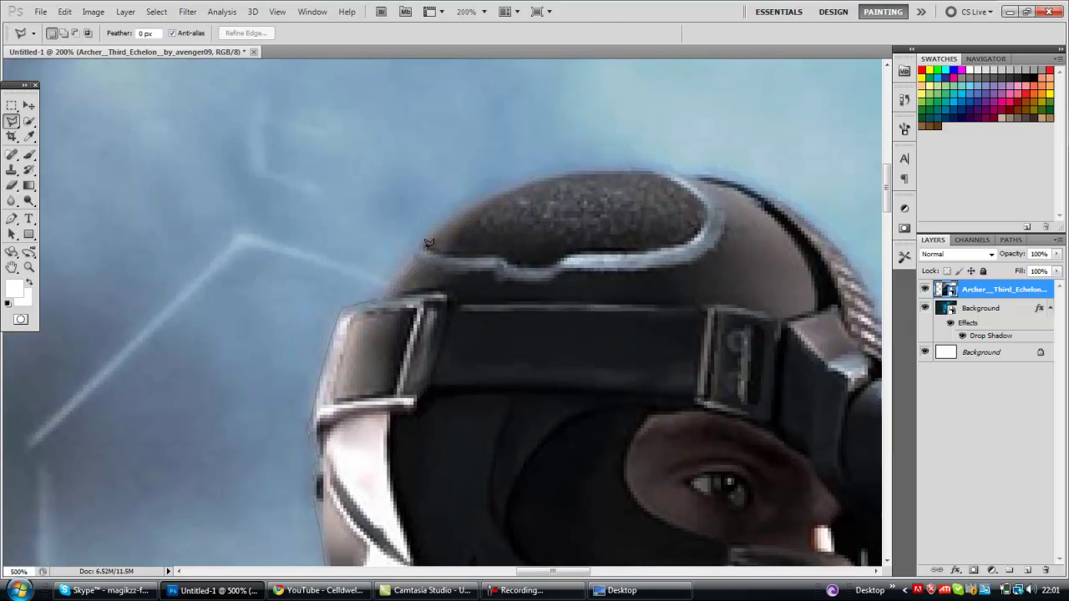
scroll(391, 270, up, 1)
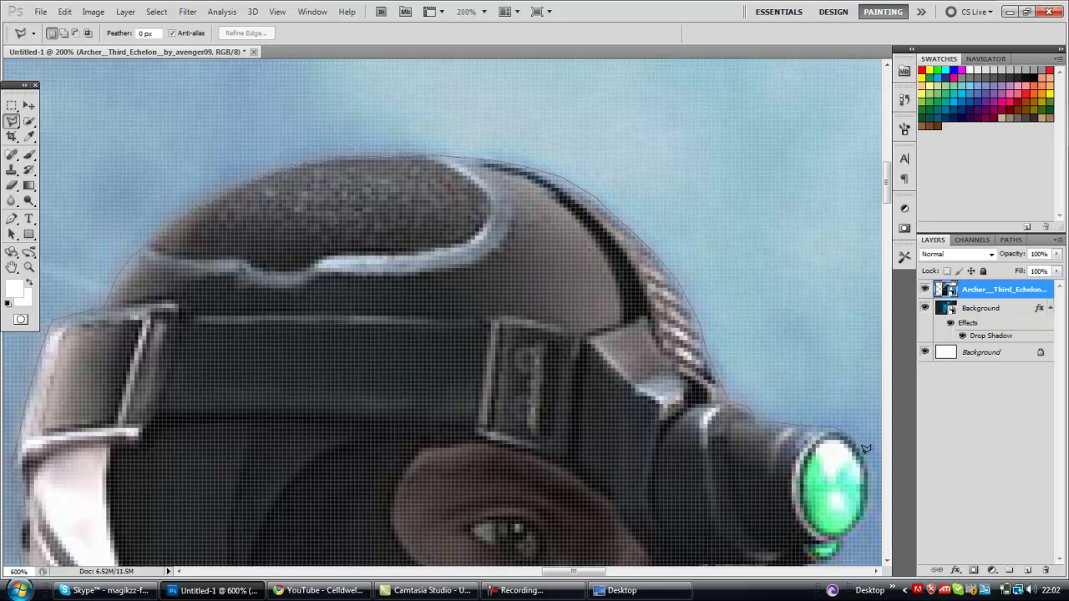
Step: Continue the lasso outline around the goggles, down the face mask and along the collar to the shoulder
scroll(869, 536, down, 2)
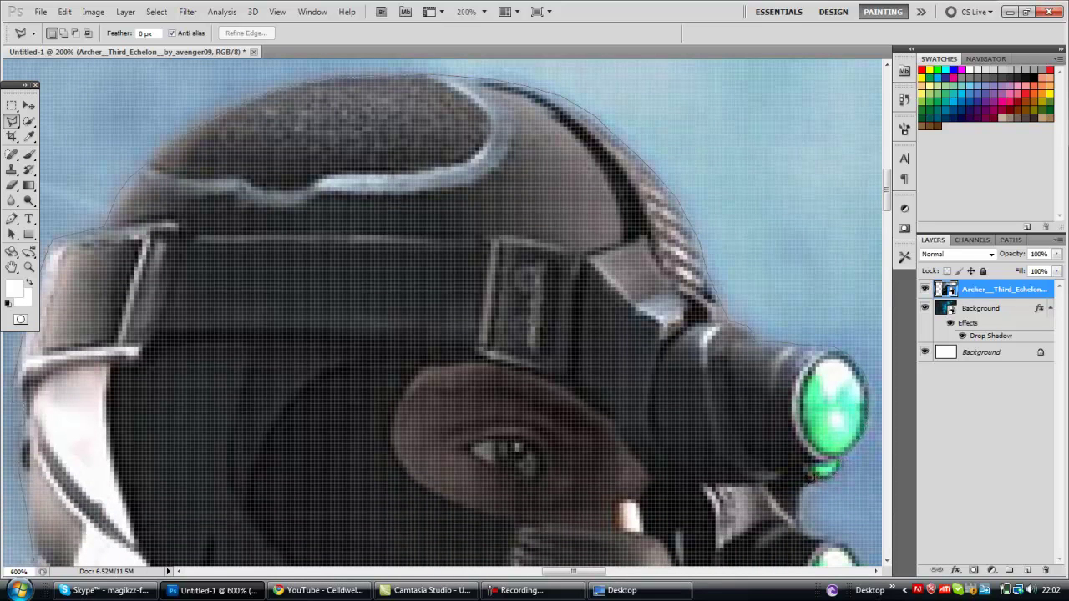
mouse_move(854, 545)
mouse_down()
mouse_move(854, 471)
mouse_move(727, 420)
mouse_up()
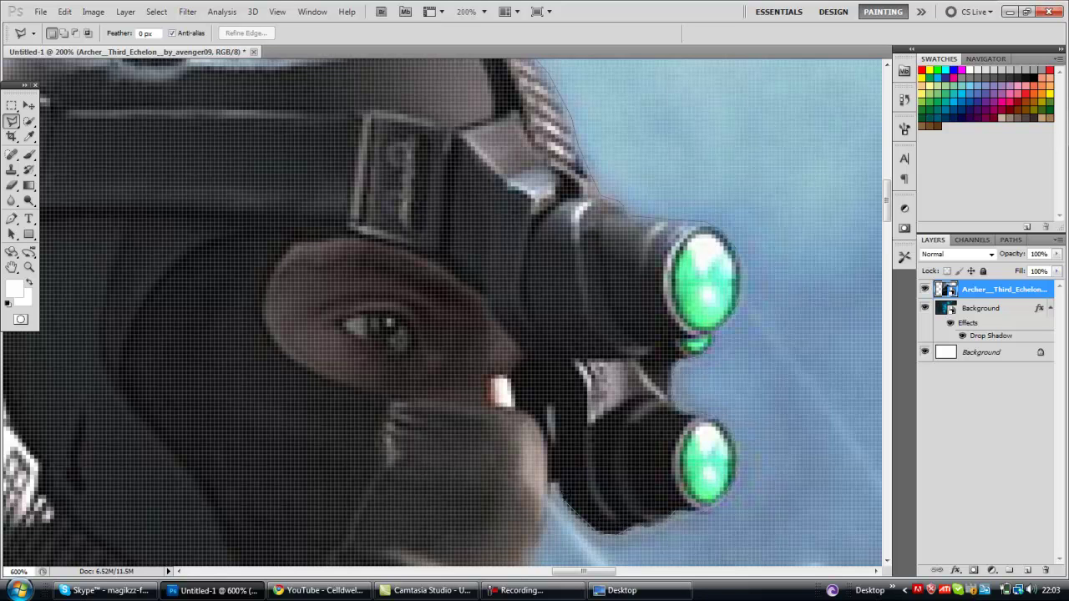
scroll(547, 451, down, 2)
scroll(552, 340, up, 2)
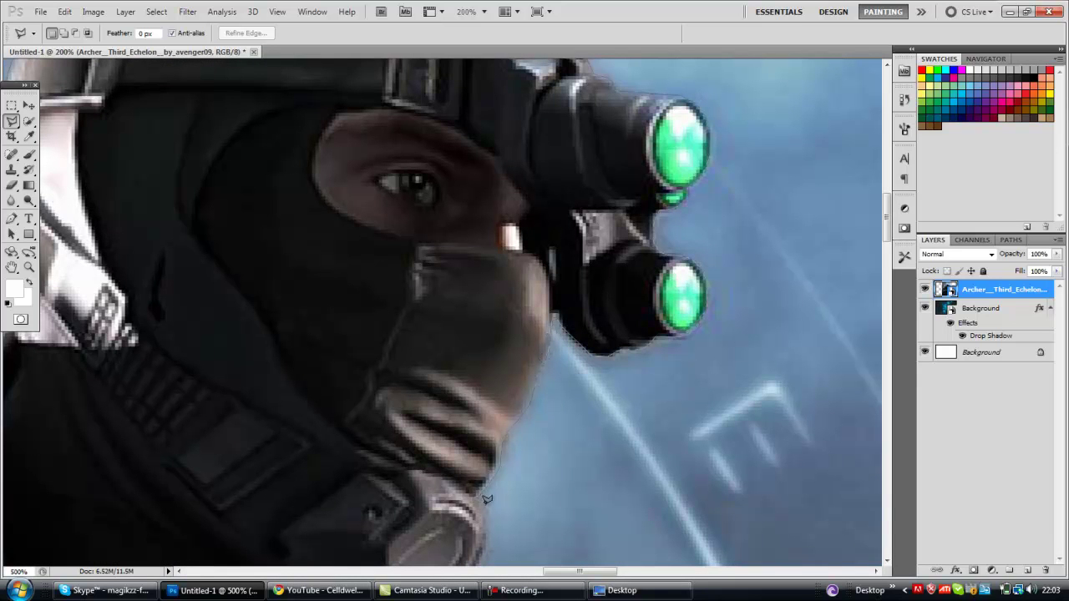
scroll(485, 498, down, 4)
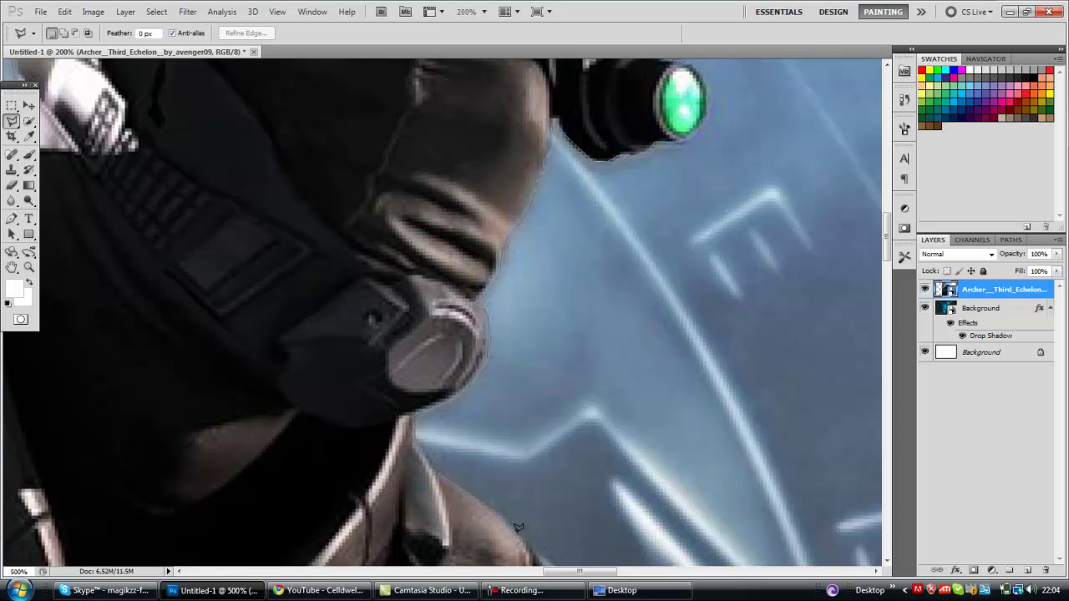
scroll(518, 526, down, 4)
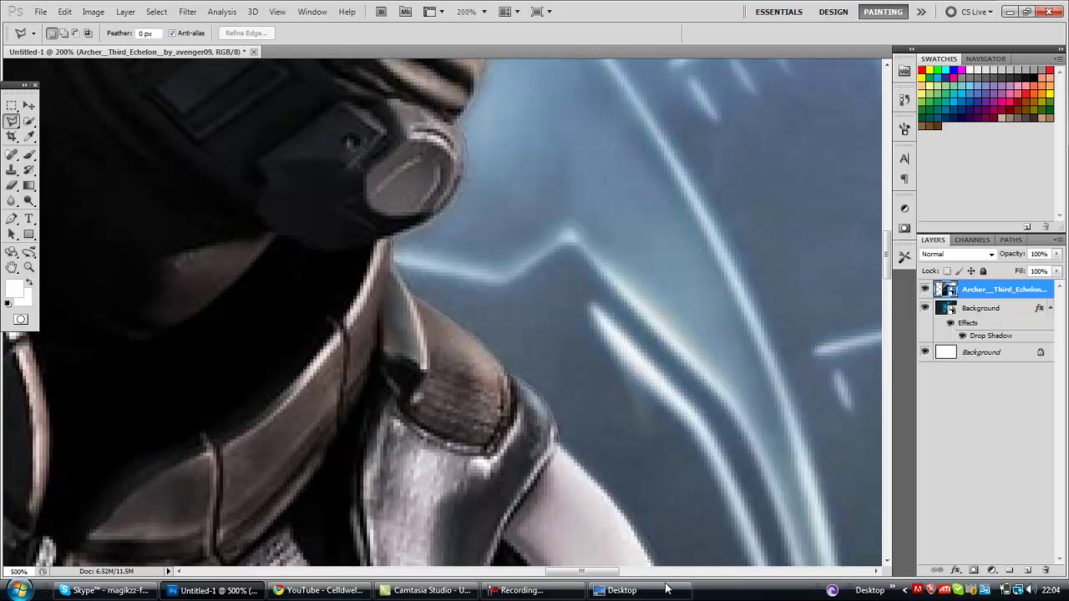
Step: Continue the lasso outline down the outside of the soldier's upper arm and forearm
scroll(650, 553, down, 3)
scroll(688, 486, down, 3)
scroll(698, 498, up, 3)
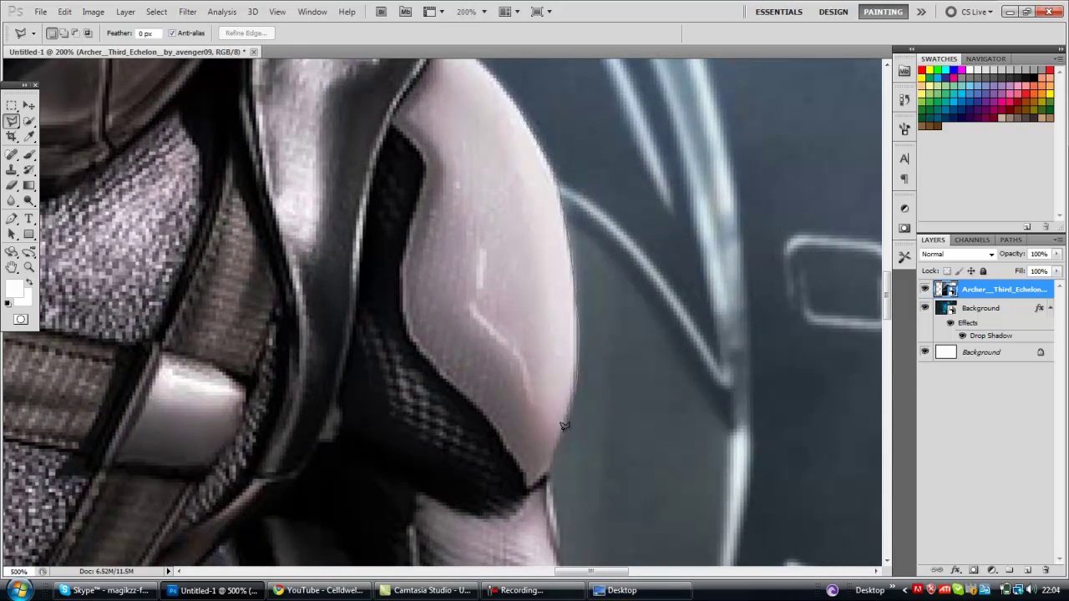
click(562, 548)
scroll(680, 564, down, 5)
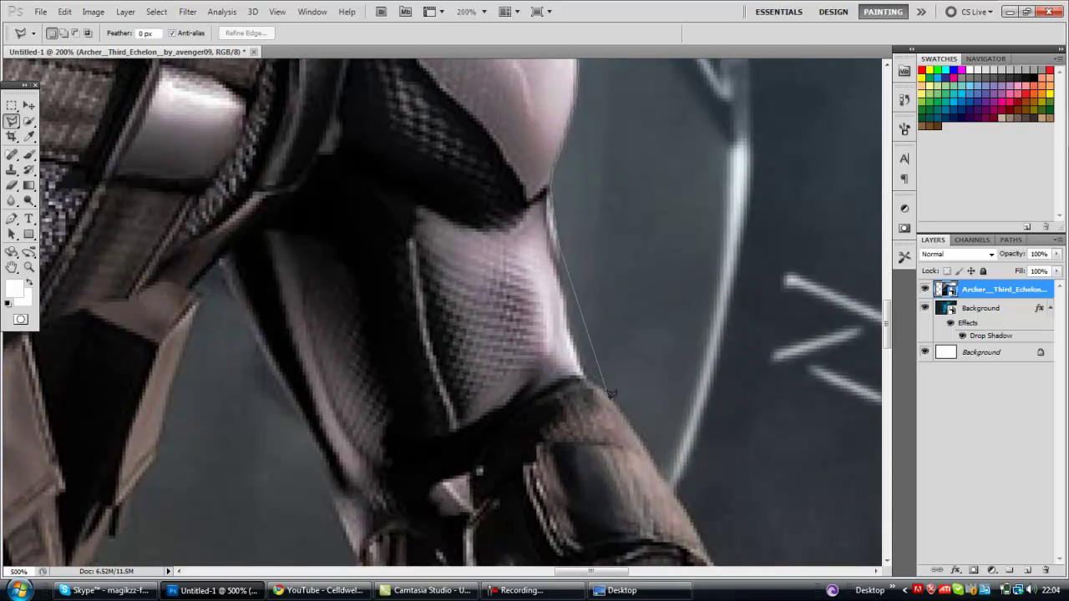
scroll(651, 422, down, 5)
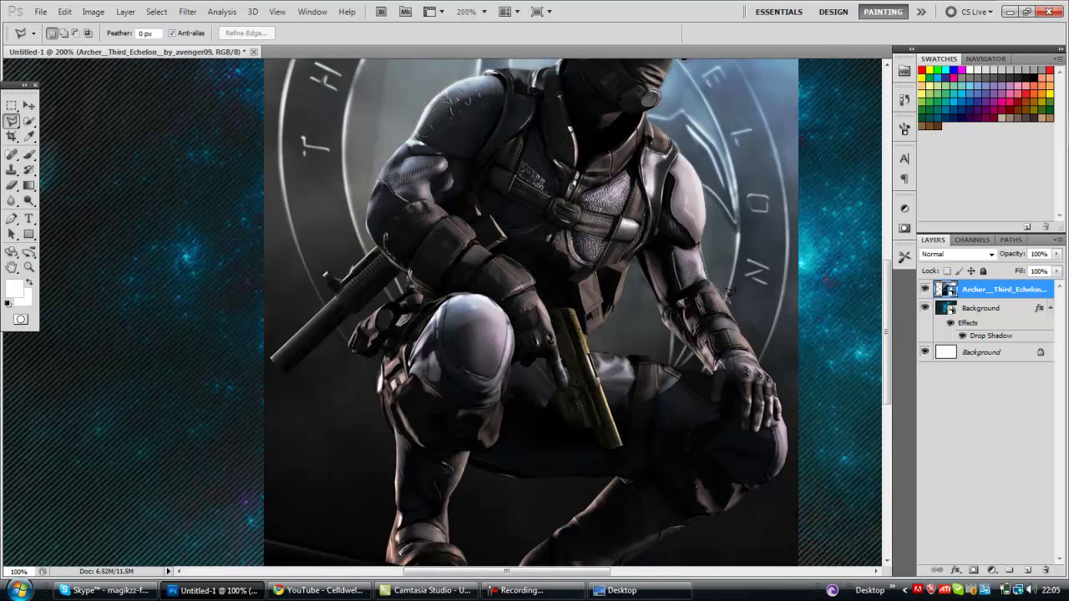
Step: Carry the lasso outline around the hand, knee, boots and gun barrel, and close it near the neck
scroll(668, 501, down, 3)
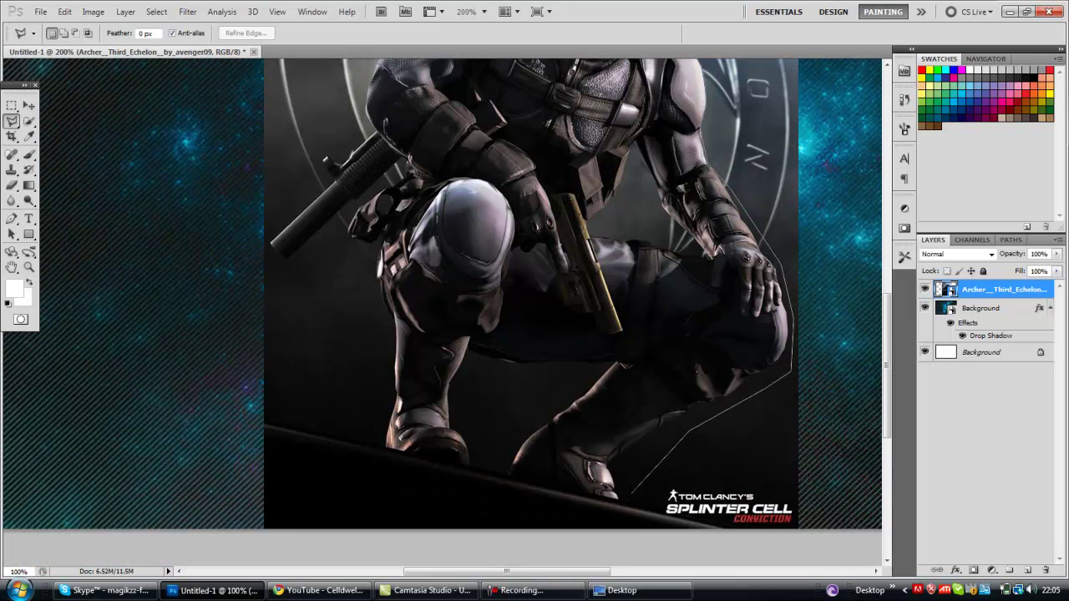
click(371, 447)
click(380, 326)
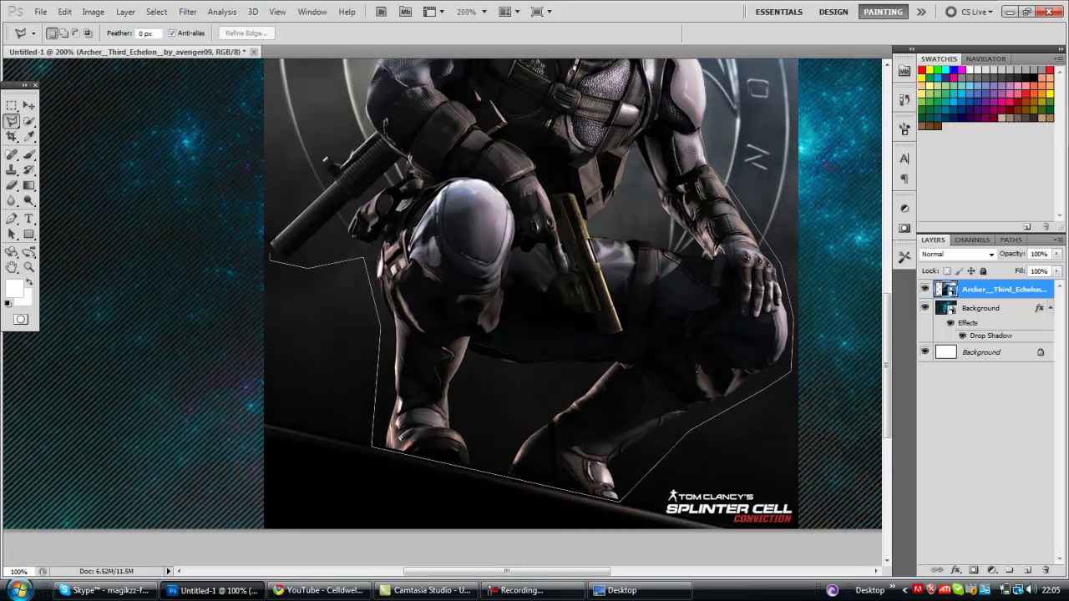
scroll(484, 125, up, 6)
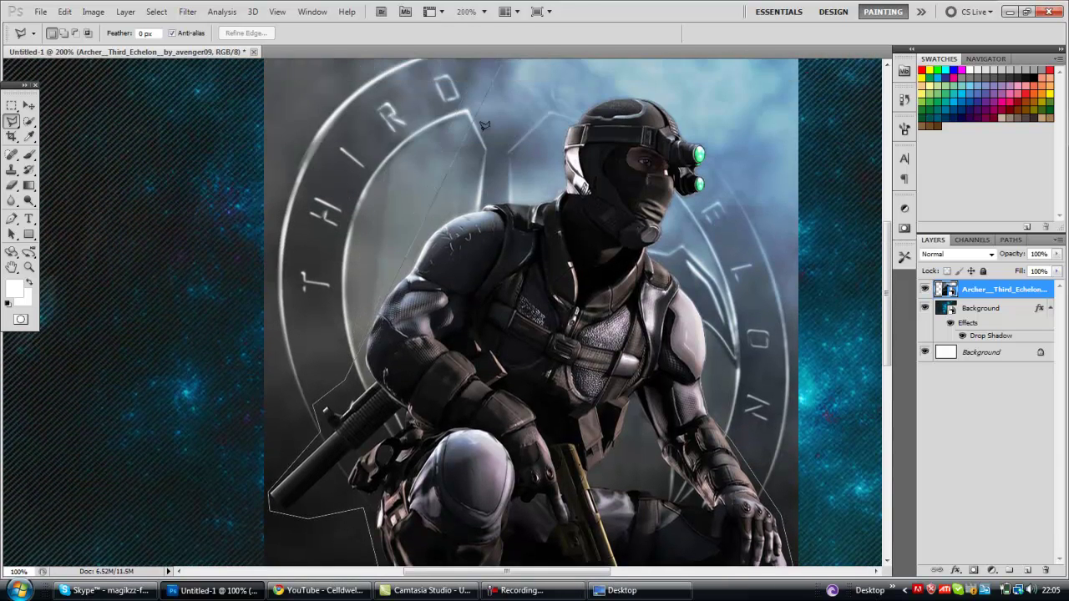
double_click(558, 174)
scroll(558, 173, up, 3)
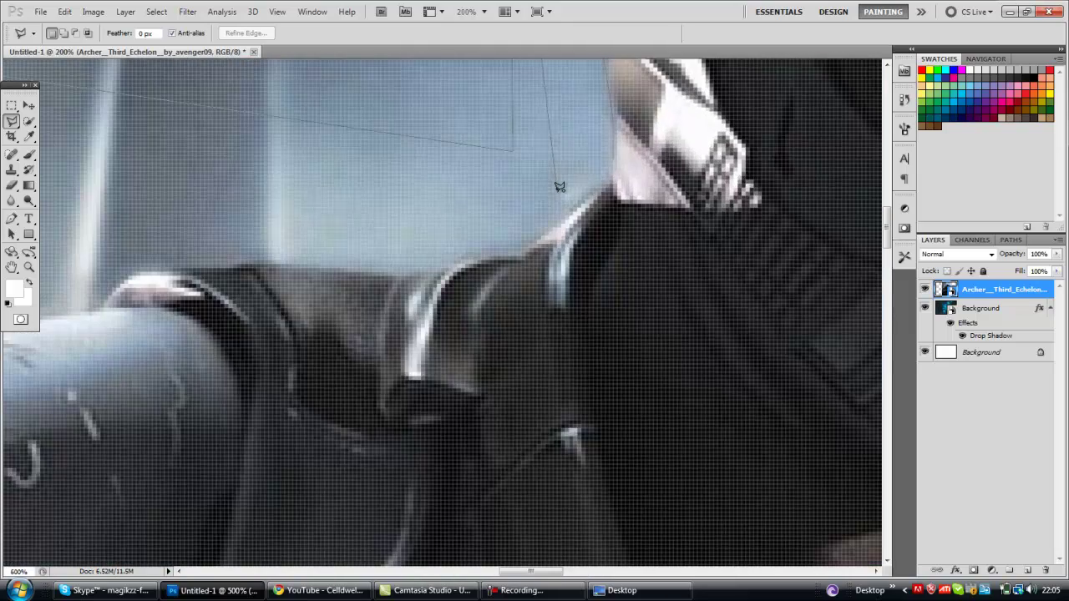
scroll(613, 179, down, 6)
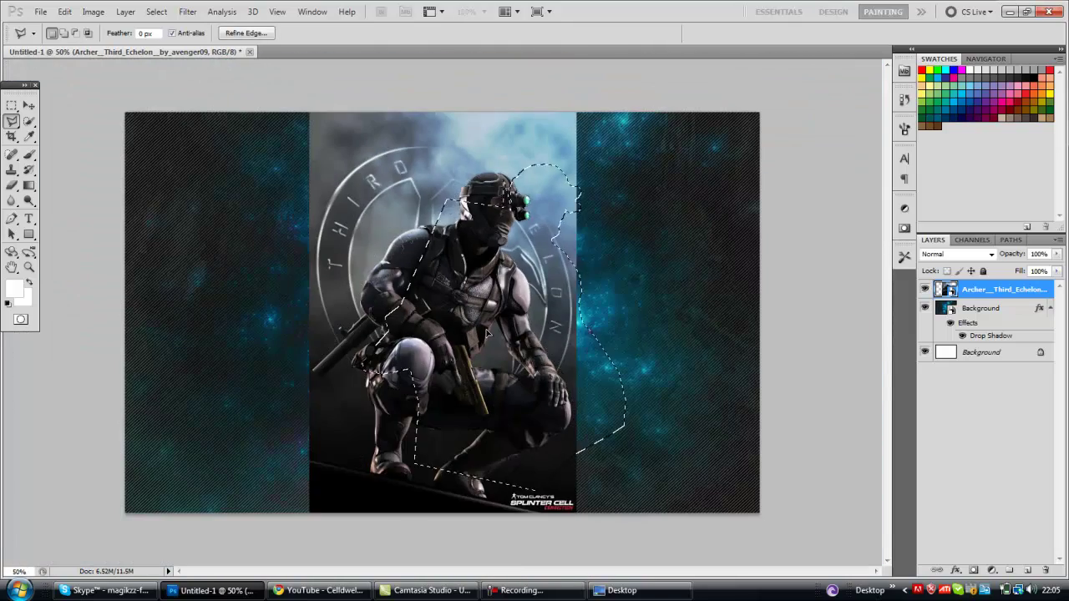
Step: Try moving the soldier layer while the selection is active and undo the moves
key(v)
drag(502, 301, 442, 305)
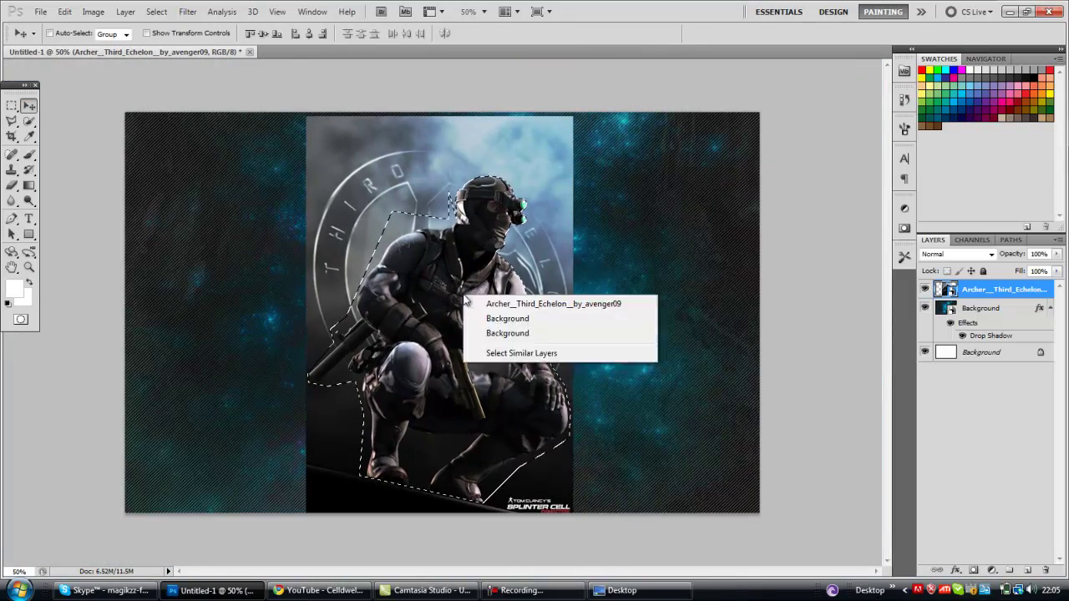
drag(398, 383, 408, 379)
key(l)
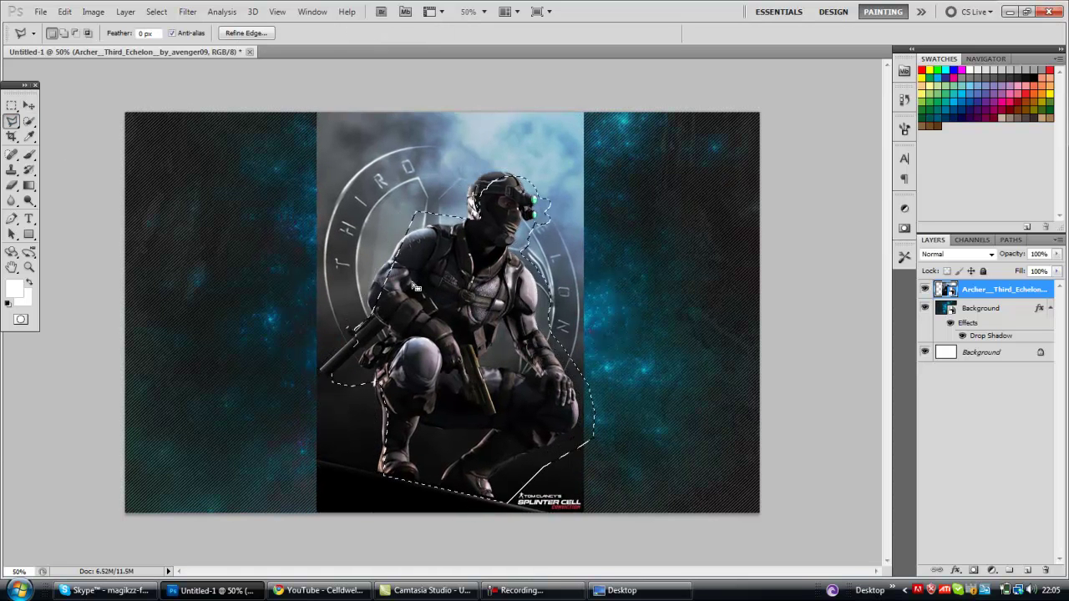
key(ctrl+alt+z)
key(ctrl+alt+z)
click(65, 12)
click(90, 40)
Step: Shift the soldier image to the right, clear the selection and draw a loose polygonal selection around the soldier
key(v)
mouse_move(376, 276)
mouse_down()
mouse_move(444, 279)
mouse_move(426, 278)
mouse_up()
key(l)
key(ctrl+d)
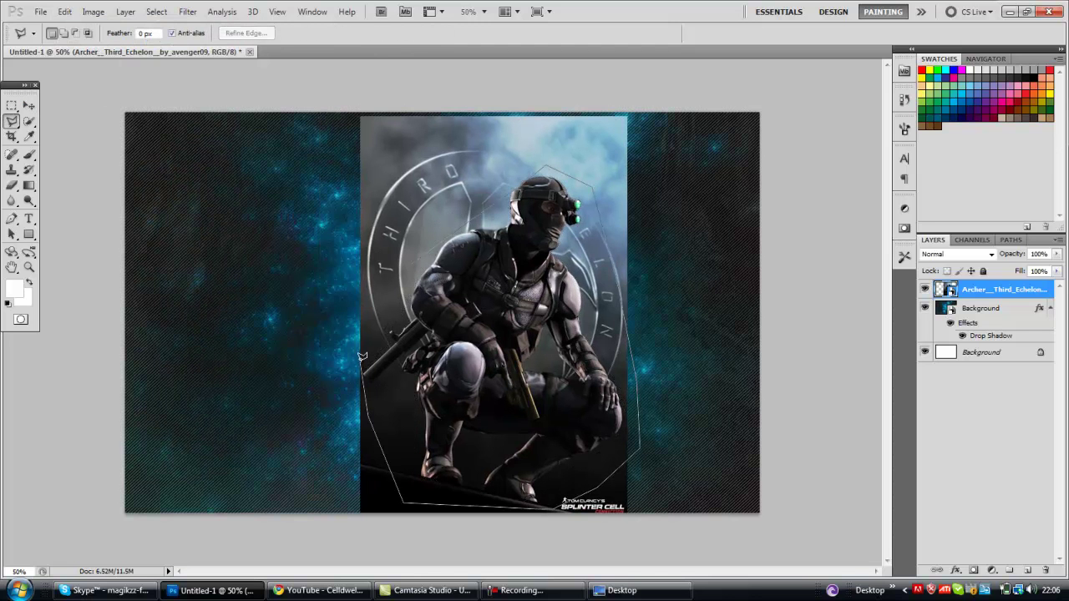
double_click(416, 259)
Step: Move the soldier image to the left of the canvas centre and clear the selection
click(29, 106)
mouse_move(434, 272)
mouse_down()
mouse_move(321, 248)
mouse_move(333, 279)
mouse_move(331, 268)
mouse_up()
key(l)
key(ctrl+d)
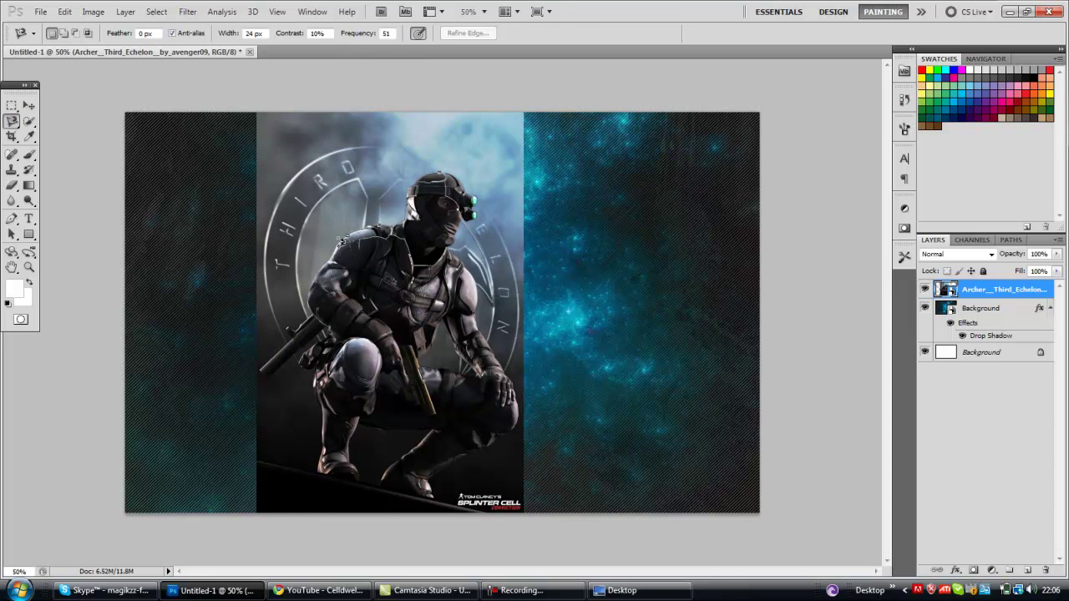
click(341, 238)
key(ctrl+d)
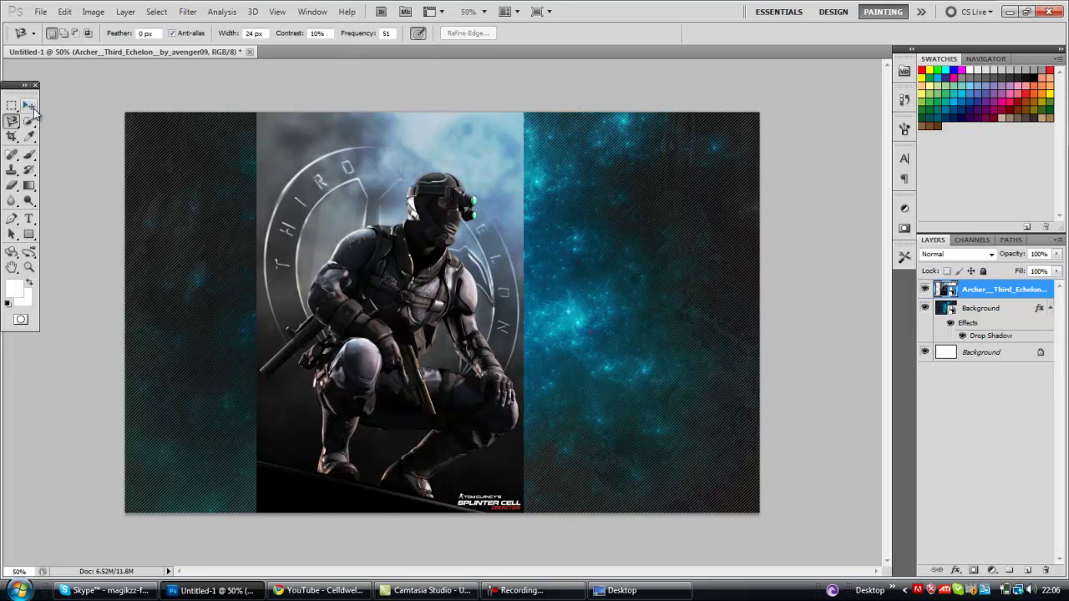
Step: Try out the blend modes on the soldier layer and set it to Multiply
click(29, 107)
click(971, 255)
click(939, 15)
key(Down)
key(Down)
key(Down)
key(Down)
key(Down)
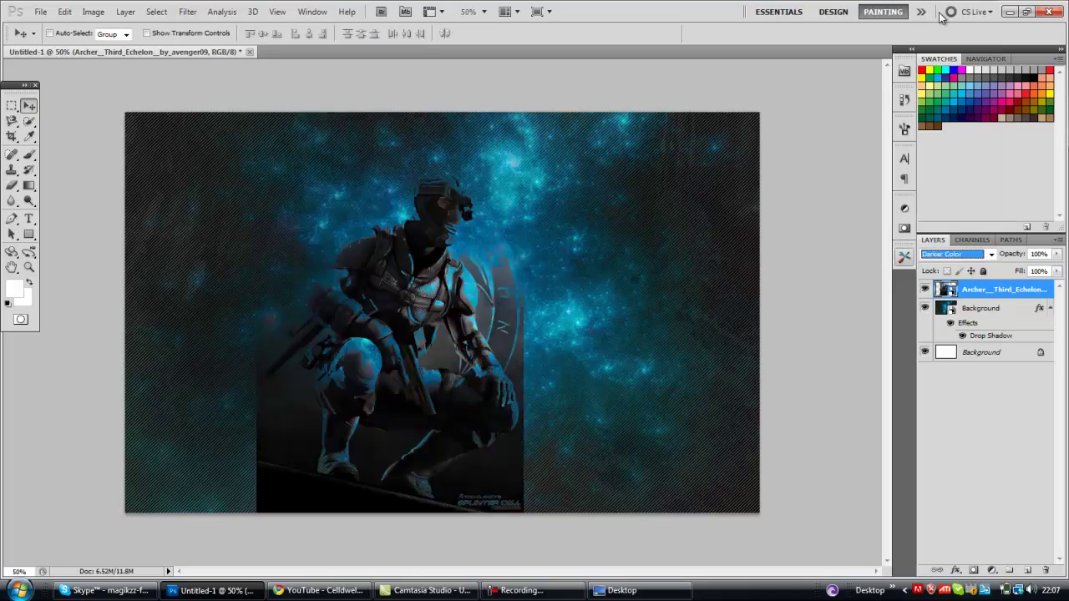
key(Down)
key(Down)
key(Down)
key(Down)
key(Down)
key(Down)
key(Down)
key(Down)
key(Down)
key(Down)
key(Down)
key(Up)
key(Up)
key(Up)
key(Up)
key(Up)
key(Up)
key(Up)
key(Up)
key(Up)
key(Up)
key(Up)
key(Up)
key(Up)
key(Up)
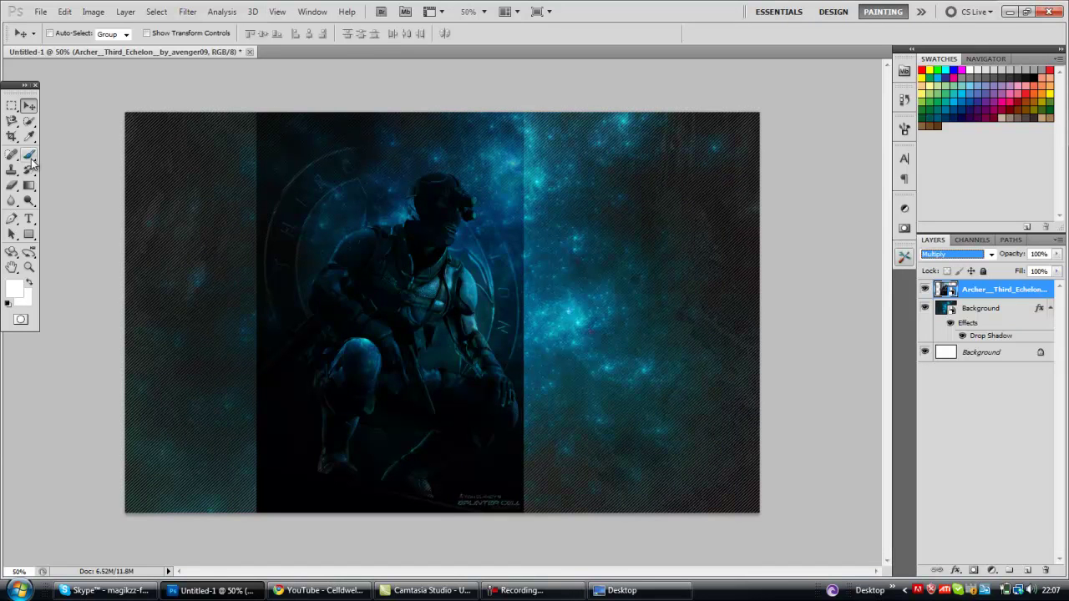
Step: Erase the soldier image's surroundings above and on both sides of the figure with a 600 px eraser
key(e)
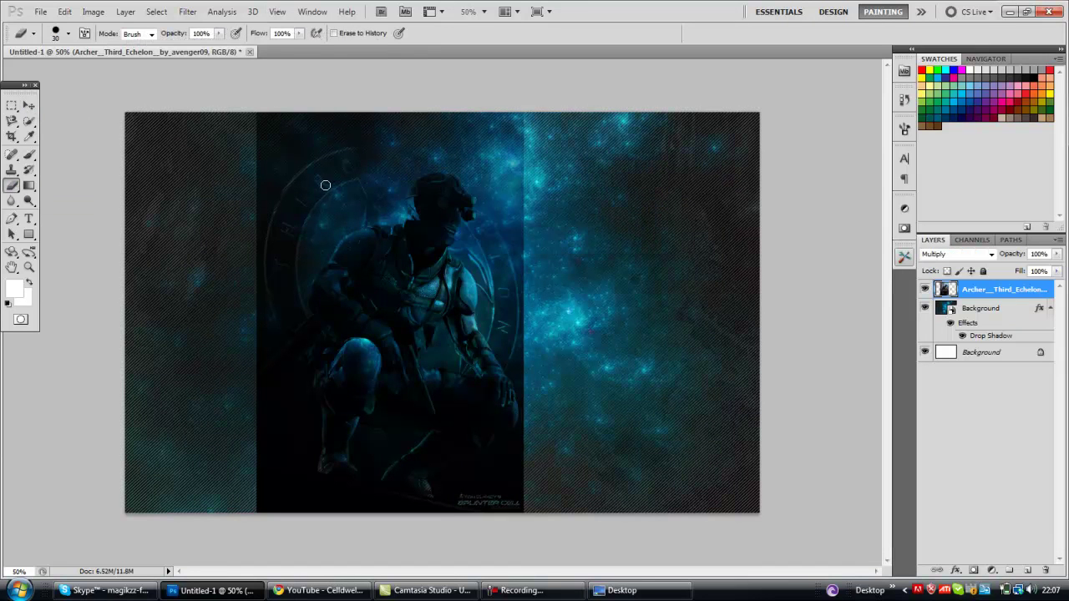
key(bracketright)
key(bracketright)
key(bracketright)
key(bracketright)
key(bracketright)
key(bracketright)
key(bracketright)
key(bracketright)
key(bracketright)
key(bracketright)
key(bracketright)
key(bracketright)
click(302, 144)
click(224, 223)
click(212, 259)
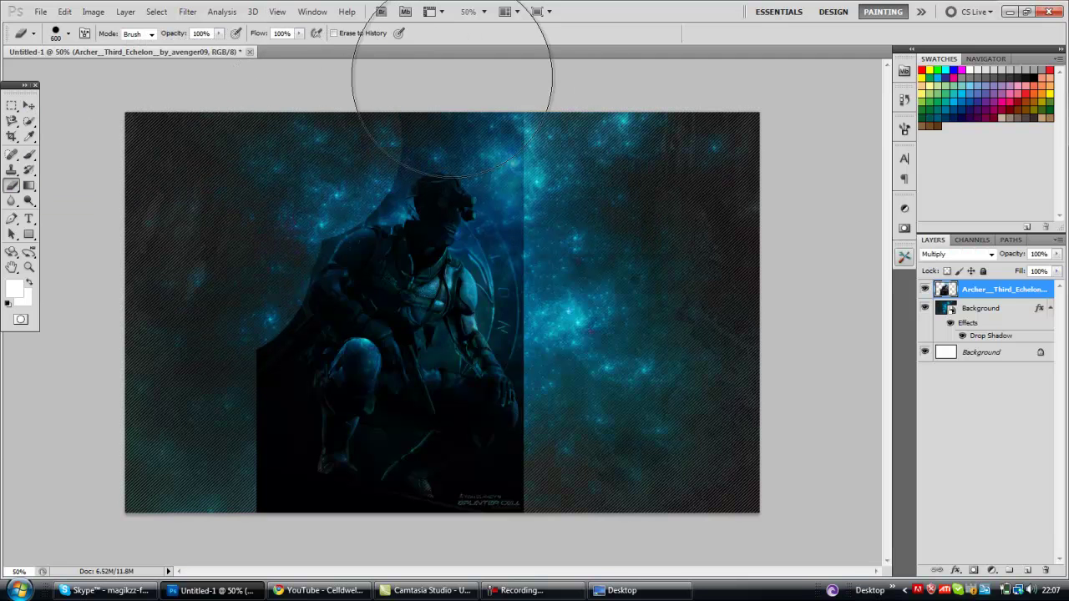
click(452, 74)
mouse_move(515, 75)
mouse_down()
mouse_move(563, 139)
mouse_move(589, 282)
mouse_move(579, 274)
mouse_move(574, 510)
mouse_move(528, 543)
mouse_up()
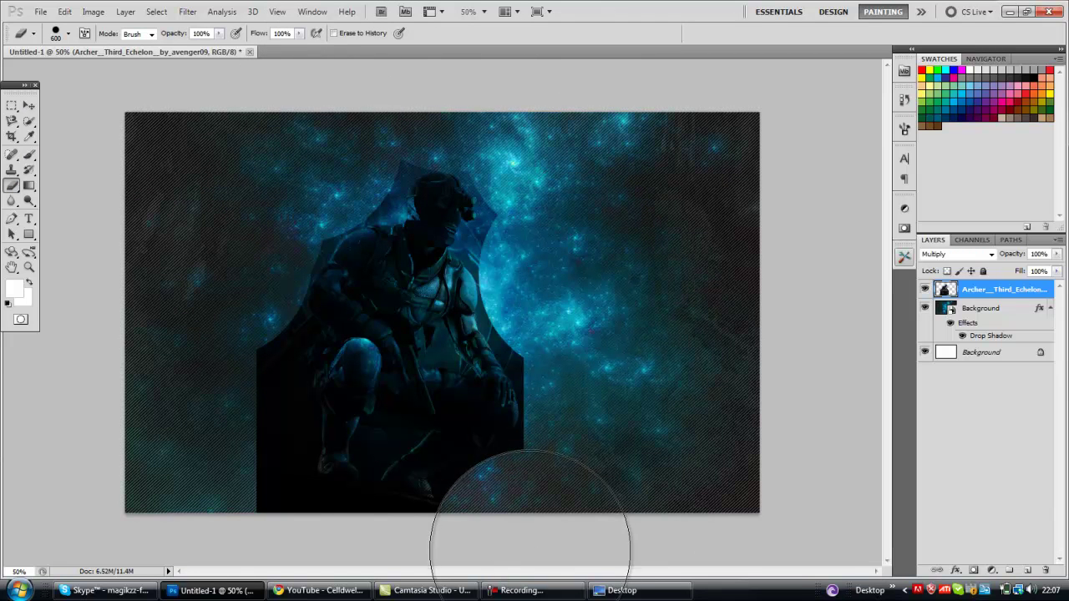
Step: Erase the lower-left corner of the soldier image beside the boot with a 300 px eraser
key(bracketleft)
key(bracketleft)
key(bracketleft)
mouse_move(270, 520)
mouse_down()
mouse_move(262, 459)
mouse_move(270, 477)
mouse_up()
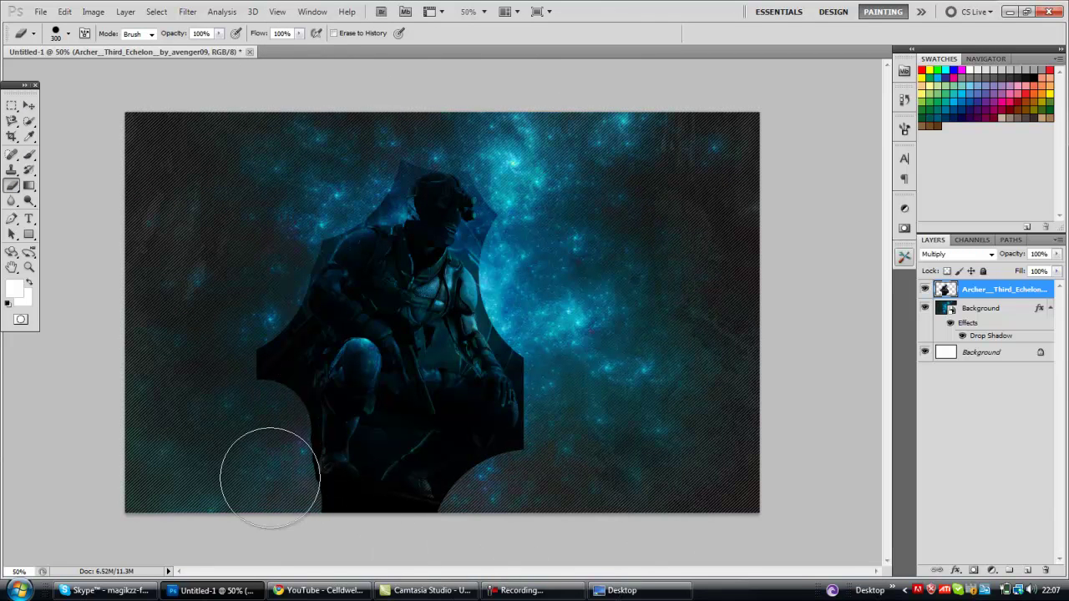
Step: Erase the leftover backdrop along the outer edge of the soldier's upper arm, reducing the eraser from 60 px to 20 px
key(ctrl+plus)
key(ctrl+plus)
key(ctrl+plus)
key(ctrl+plus)
key(ctrl+plus)
key(bracketleft)
key(bracketleft)
key(bracketleft)
key(bracketleft)
key(bracketleft)
key(bracketleft)
key(bracketleft)
key(bracketleft)
key(bracketleft)
key(bracketleft)
key(bracketleft)
key(bracketleft)
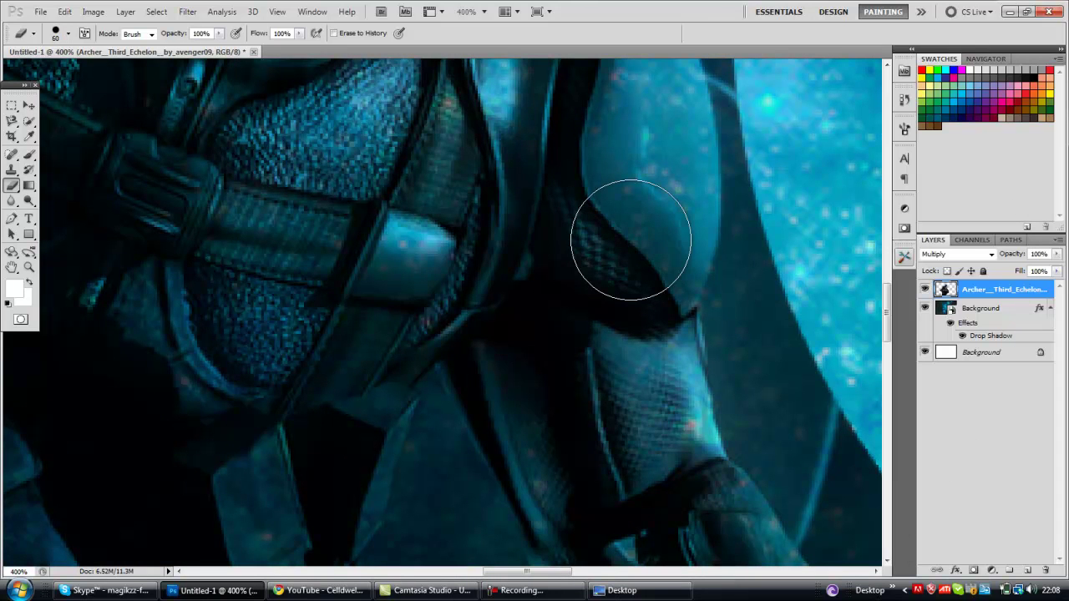
click(780, 254)
key(bracketleft)
key(bracketleft)
key(bracketleft)
key(bracketleft)
key(bracketleft)
mouse_move(739, 281)
mouse_down()
mouse_move(745, 151)
mouse_move(756, 151)
mouse_up()
mouse_move(740, 305)
mouse_down()
mouse_move(741, 419)
mouse_move(797, 497)
mouse_move(757, 432)
mouse_move(800, 364)
mouse_move(849, 408)
mouse_move(825, 469)
mouse_up()
Step: Erase the backdrop wedge beside the soldier's shoulder and collar, starting at 20 px and enlarging the eraser for the wider area
scroll(830, 162, up, 5)
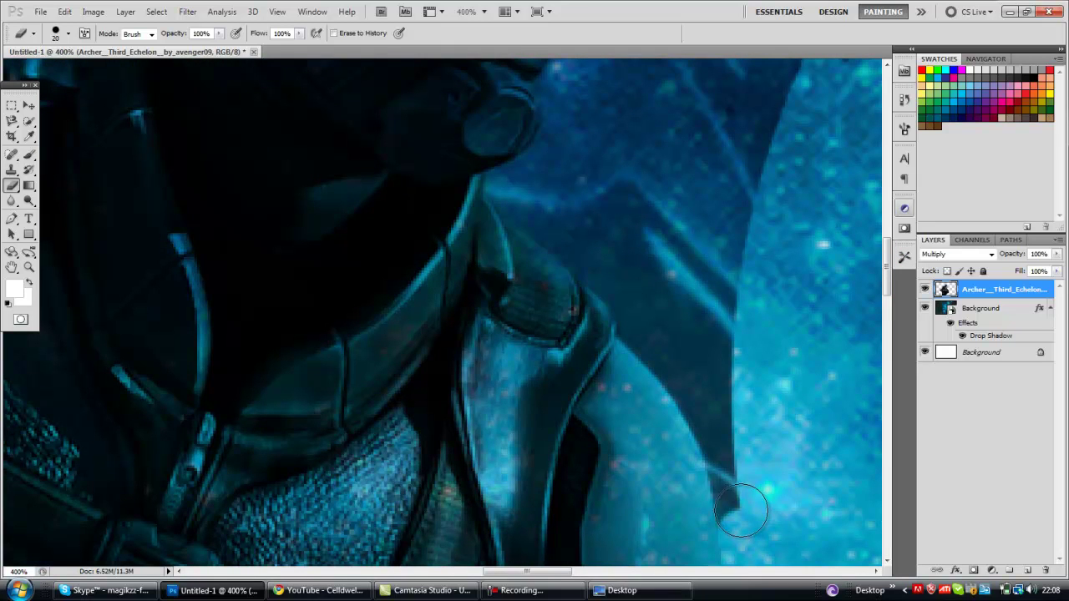
mouse_move(729, 455)
mouse_down()
mouse_move(702, 393)
mouse_move(644, 330)
mouse_move(644, 287)
mouse_up()
key(bracketright)
key(bracketright)
key(bracketright)
mouse_move(716, 310)
mouse_down()
mouse_move(670, 259)
mouse_move(655, 157)
mouse_up()
Step: Erase the larger leftover backdrop patches around the soldier's head and beside the arm with a bigger eraser
key(ctrl+minus)
key(ctrl+minus)
key(ctrl+minus)
key(bracketright)
key(bracketright)
mouse_move(540, 208)
mouse_down()
mouse_move(513, 265)
mouse_move(495, 260)
mouse_move(491, 276)
mouse_move(504, 254)
mouse_up()
drag(521, 150, 504, 145)
mouse_move(362, 106)
mouse_down()
mouse_move(383, 122)
mouse_move(362, 119)
mouse_move(340, 152)
mouse_move(315, 203)
mouse_up()
drag(92, 458, 91, 477)
Step: Erase the thin backdrop remnant along the collar and shoulder beneath the soldier's chin with a small eraser
key(ctrl+plus)
key(ctrl+plus)
key(ctrl+plus)
key(bracketleft)
key(bracketleft)
key(bracketleft)
key(bracketleft)
key(bracketleft)
key(bracketleft)
key(bracketleft)
key(bracketleft)
key(bracketleft)
mouse_move(629, 309)
mouse_down()
mouse_move(621, 286)
mouse_move(505, 191)
mouse_move(557, 139)
mouse_move(571, 156)
mouse_up()
Step: Erase the backdrop along the front of the mask and under the lower goggle with a 3 to 8 px eraser
scroll(751, 334, up, 3)
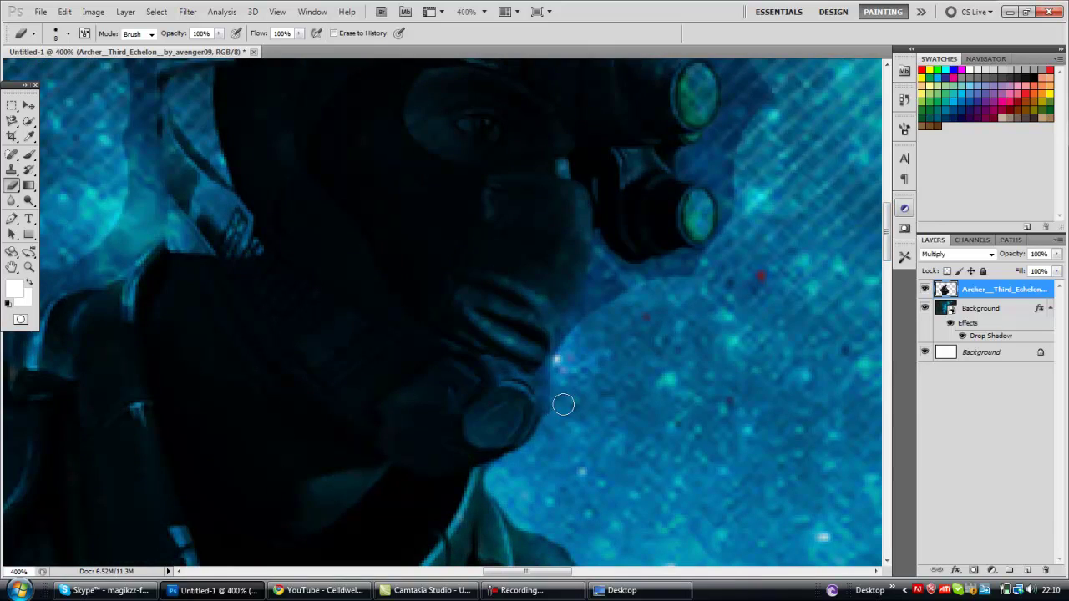
mouse_move(574, 327)
mouse_down()
mouse_move(593, 283)
mouse_move(567, 334)
mouse_move(600, 264)
mouse_up()
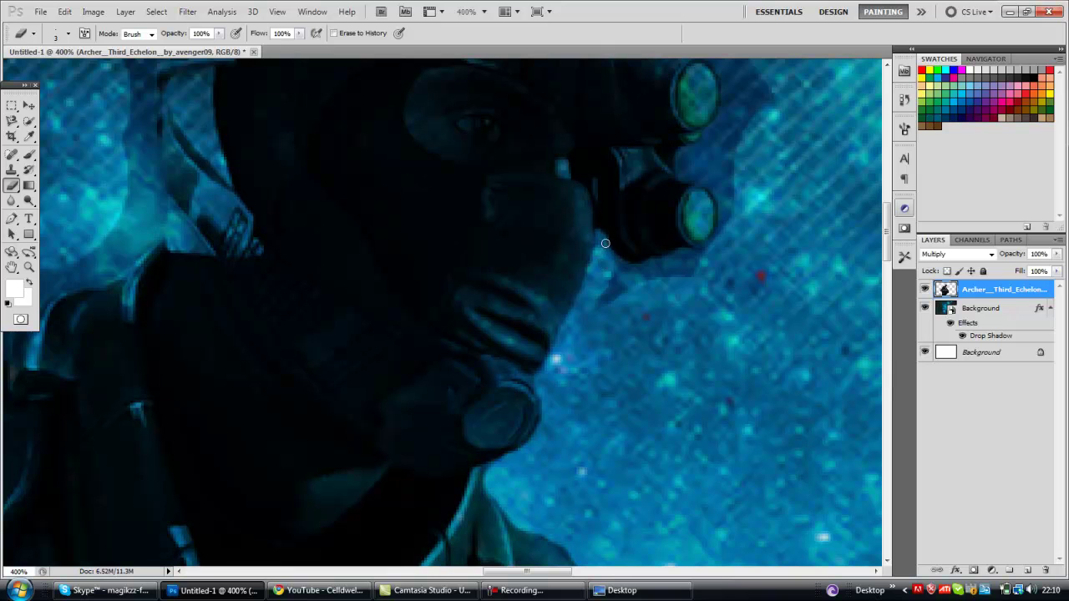
mouse_move(594, 302)
mouse_down()
mouse_move(621, 293)
mouse_move(615, 264)
mouse_move(640, 275)
mouse_move(704, 256)
mouse_up()
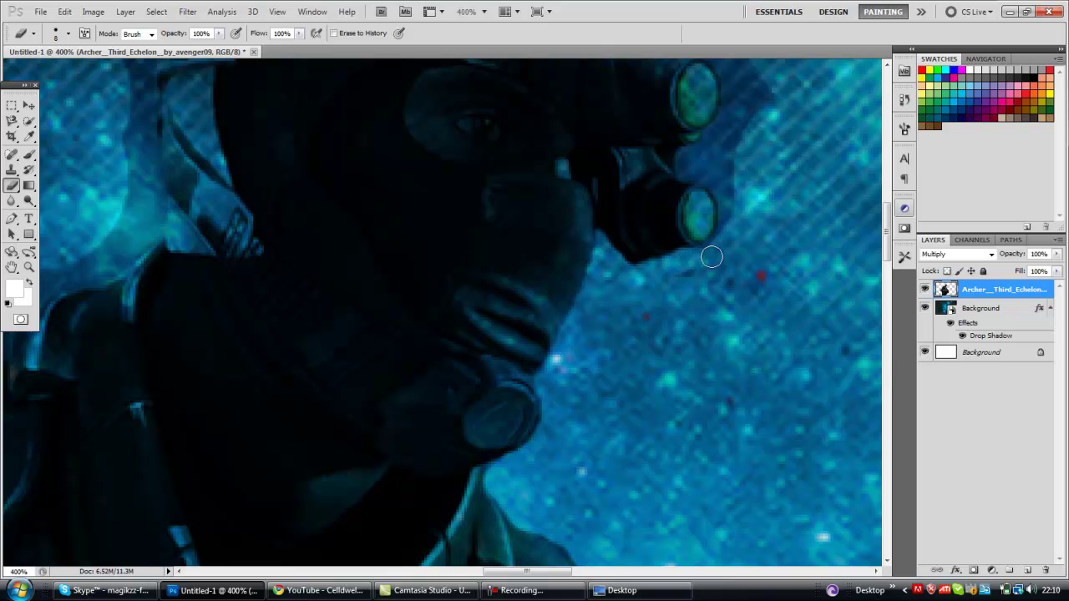
Step: Erase the backdrop around and between the goggle lenses and up to the helmet front with an 8 px eraser
mouse_move(731, 222)
mouse_down()
mouse_move(716, 184)
mouse_move(688, 172)
mouse_up()
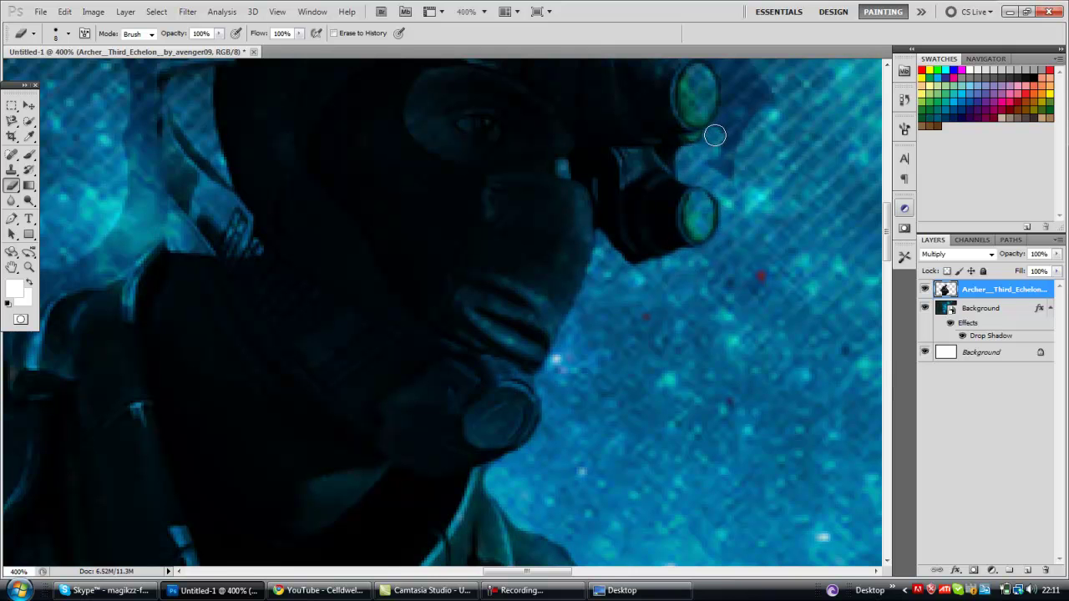
drag(712, 136, 730, 132)
scroll(890, 266, up, 3)
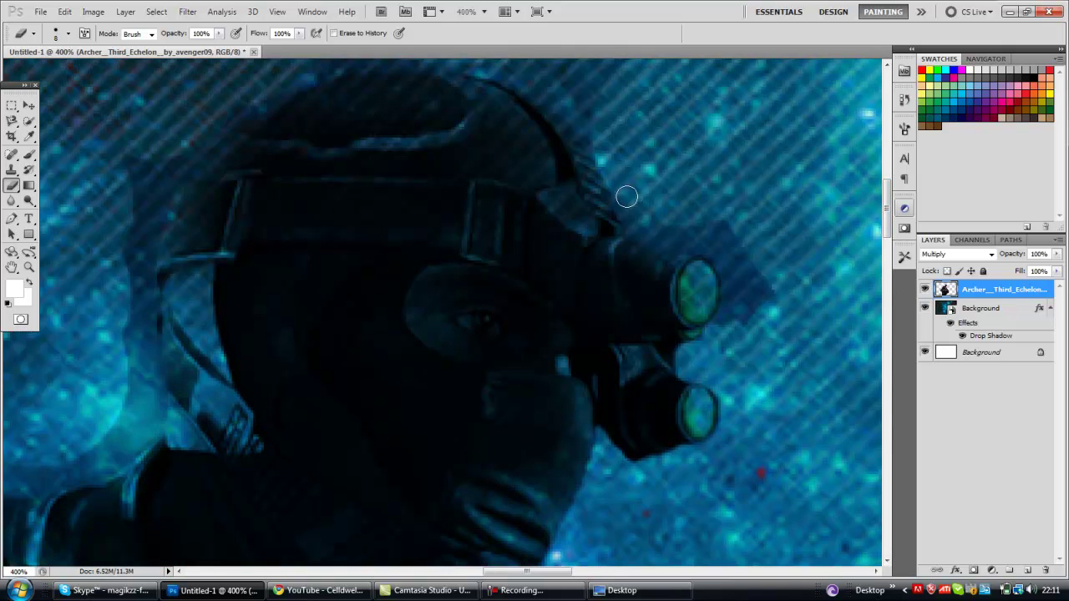
mouse_move(650, 239)
mouse_down()
mouse_move(677, 234)
mouse_move(719, 253)
mouse_move(729, 309)
mouse_up()
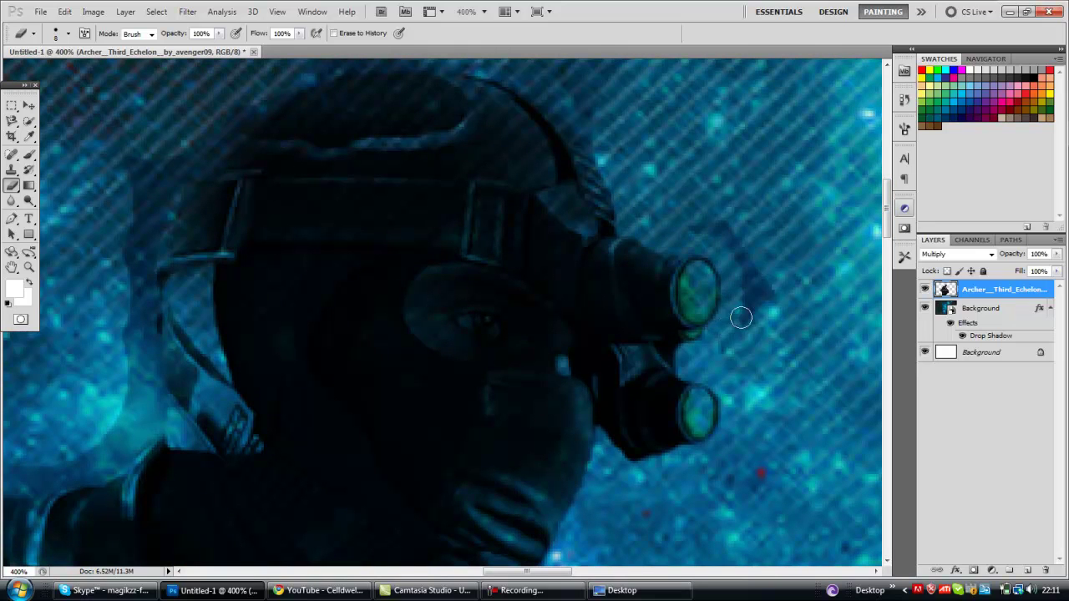
Step: Set the soldier layer's blend mode to Normal and erase the backdrop along the helmet's front edge
key(ctrl+minus)
click(958, 254)
click(939, 17)
drag(556, 191, 547, 174)
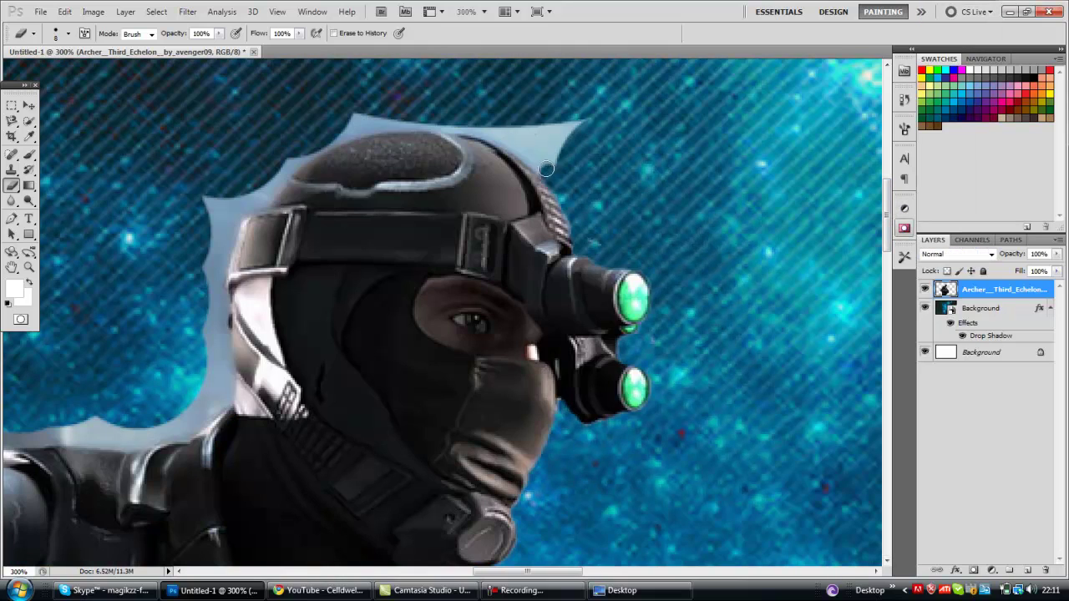
Step: Erase the pale backdrop over the top of the helmet, enlarging the eraser for the wide area and shrinking it at the edge
key(ctrl+plus)
key(ctrl+plus)
key(ctrl+plus)
drag(887, 211, 887, 159)
mouse_move(639, 456)
mouse_down()
mouse_move(545, 388)
mouse_move(501, 387)
mouse_up()
key(bracketright)
key(bracketright)
key(bracketright)
key(bracketright)
key(bracketright)
mouse_move(581, 371)
mouse_down()
mouse_move(656, 423)
mouse_move(679, 374)
mouse_move(674, 423)
mouse_up()
key(bracketleft)
key(bracketleft)
key(bracketleft)
mouse_move(470, 354)
mouse_down()
mouse_move(444, 365)
mouse_move(268, 359)
mouse_move(243, 387)
mouse_move(313, 369)
mouse_move(375, 371)
mouse_up()
Step: Erase the pale backdrop down the back of the helmet and head strap
drag(512, 573, 476, 577)
drag(888, 173, 887, 186)
mouse_move(690, 245)
mouse_down()
mouse_move(592, 319)
mouse_move(555, 371)
mouse_move(494, 405)
mouse_move(546, 341)
mouse_move(439, 383)
mouse_up()
drag(887, 182, 887, 202)
mouse_move(504, 160)
mouse_down()
mouse_move(486, 201)
mouse_move(473, 337)
mouse_up()
mouse_move(457, 213)
mouse_down()
mouse_move(485, 513)
mouse_move(468, 547)
mouse_up()
Step: Erase the pale backdrop above the soldier's rear shoulder, from the neck outwards
drag(887, 195, 887, 222)
drag(509, 572, 489, 572)
mouse_move(743, 226)
mouse_down()
mouse_move(682, 273)
mouse_move(611, 288)
mouse_move(368, 285)
mouse_up()
mouse_move(275, 312)
mouse_down()
mouse_move(253, 329)
mouse_move(119, 362)
mouse_move(189, 317)
mouse_move(224, 315)
mouse_move(350, 251)
mouse_move(505, 261)
mouse_move(694, 234)
mouse_up()
Step: Erase the backdrop around the outer curve of the rear shoulder with a 9 px eraser
drag(887, 224, 887, 232)
drag(484, 574, 459, 575)
mouse_move(454, 288)
mouse_down()
mouse_move(339, 360)
mouse_move(249, 482)
mouse_move(427, 285)
mouse_up()
drag(454, 575, 442, 574)
mouse_move(887, 233)
mouse_down()
mouse_move(887, 275)
mouse_move(887, 249)
mouse_up()
mouse_move(393, 315)
mouse_down()
mouse_move(346, 390)
mouse_move(189, 541)
mouse_up()
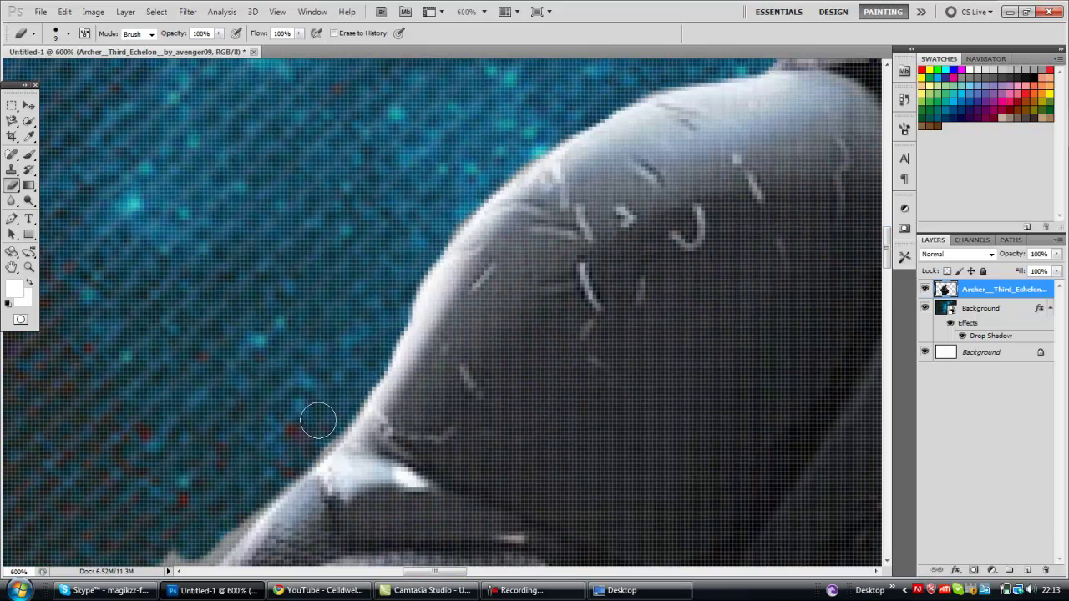
Step: Erase the backdrop along the outer edge of the rear arm, from below the shoulder towards the elbow
drag(222, 499, 218, 537)
drag(887, 243, 887, 261)
drag(436, 572, 417, 573)
drag(887, 268, 887, 279)
mouse_move(388, 235)
mouse_down()
mouse_move(394, 268)
mouse_move(316, 431)
mouse_move(291, 511)
mouse_up()
drag(361, 280, 334, 325)
Step: Erase the grey backdrop between the rear elbow and the slung weapon with a 10 px eraser
key(ctrl+minus)
key(ctrl+minus)
key(ctrl+minus)
key(ctrl+minus)
key(ctrl+minus)
key(ctrl+minus)
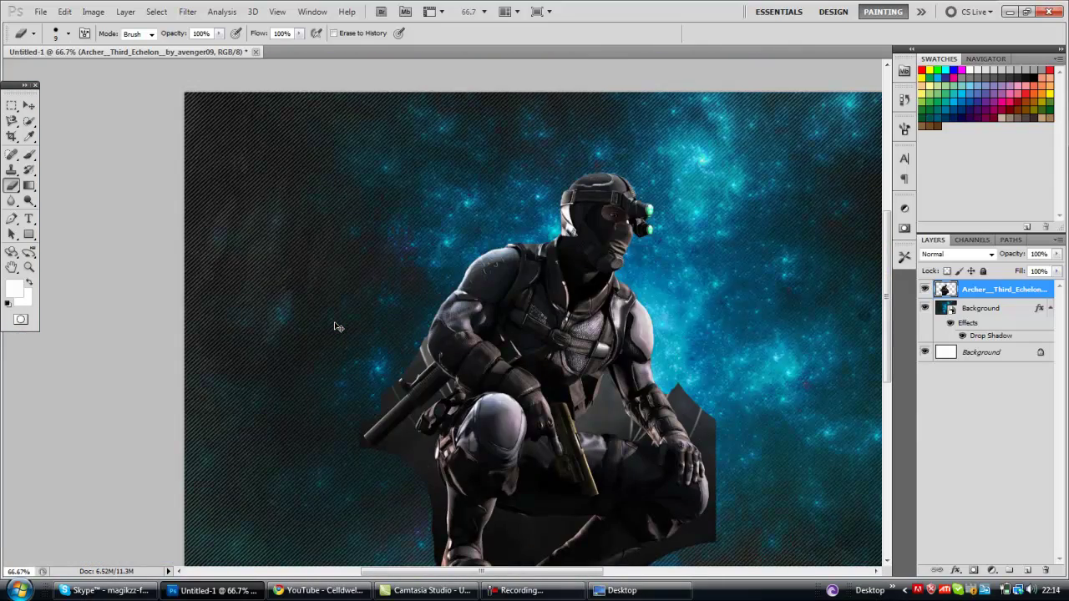
key(ctrl+plus)
key(ctrl+plus)
key(ctrl+plus)
key(ctrl+plus)
drag(888, 274, 888, 316)
drag(427, 572, 421, 572)
scroll(897, 318, up, 3)
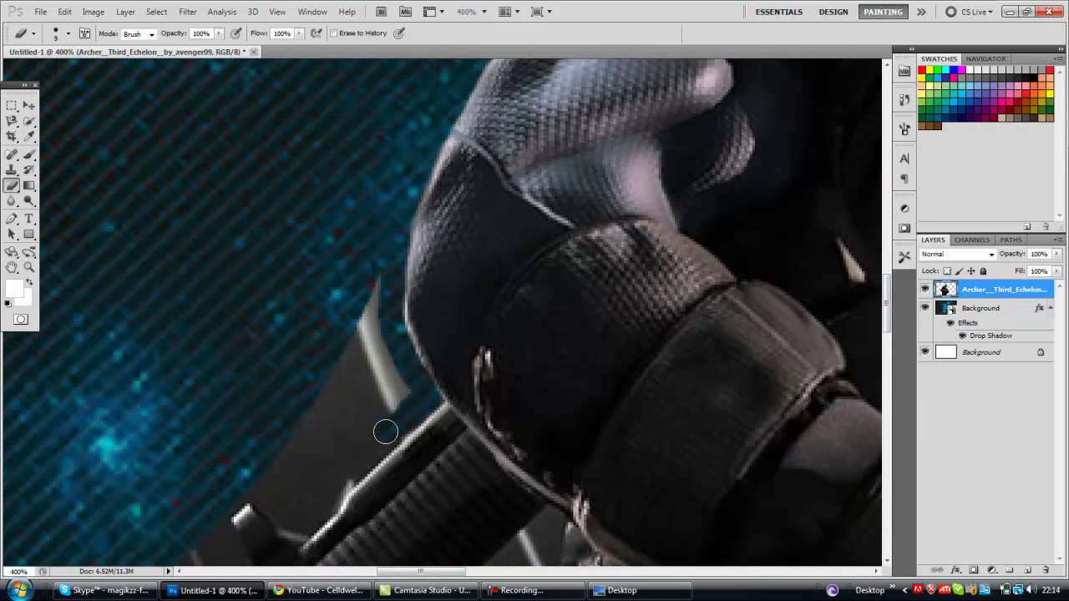
mouse_move(373, 322)
mouse_down()
mouse_move(351, 363)
mouse_move(354, 401)
mouse_move(295, 475)
mouse_move(354, 430)
mouse_up()
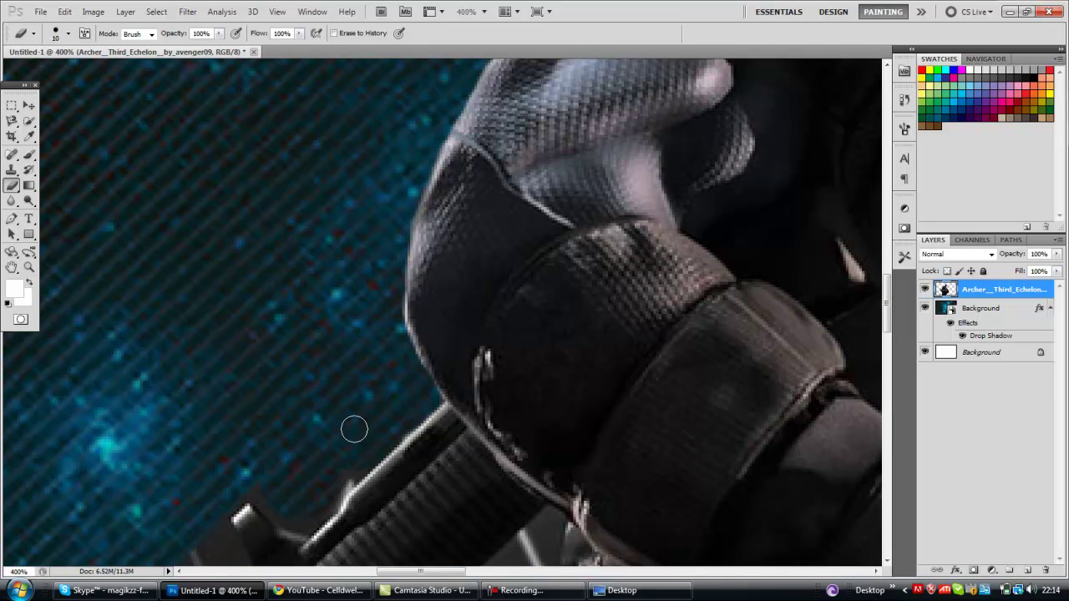
Step: Erase the backdrop around the weapon's front sight and along the top of its barrel with an 8 px eraser
key(ctrl+plus)
key(ctrl+plus)
key(ctrl+plus)
drag(888, 304, 889, 326)
drag(411, 572, 400, 572)
key(bracketleft)
key(bracketleft)
key(bracketleft)
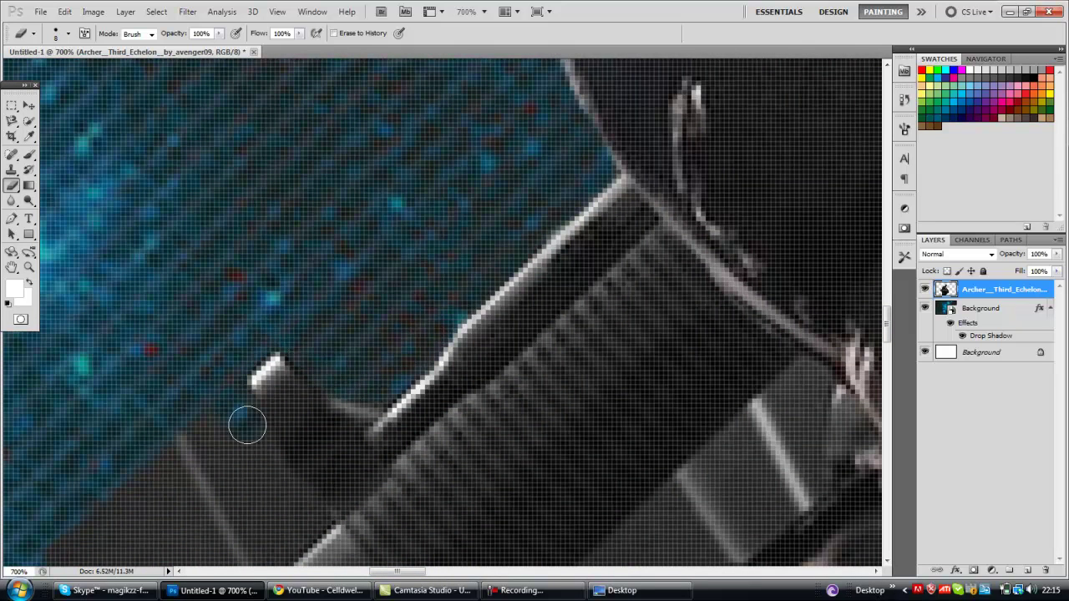
Step: Erase the backdrop patch above the weapon's suppressor with an enlarged eraser
drag(388, 572, 361, 572)
drag(888, 321, 894, 334)
key(bracketright)
key(bracketright)
key(bracketright)
key(bracketright)
key(bracketright)
mouse_move(612, 284)
mouse_down()
mouse_move(459, 360)
mouse_move(472, 479)
mouse_move(525, 442)
mouse_move(640, 322)
mouse_up()
Step: Erase the backdrop around the suppressor's upper edge, tip and underside with a 10 px eraser
key(ctrl+minus)
key(ctrl+minus)
key(ctrl+minus)
key(ctrl+minus)
key(ctrl+minus)
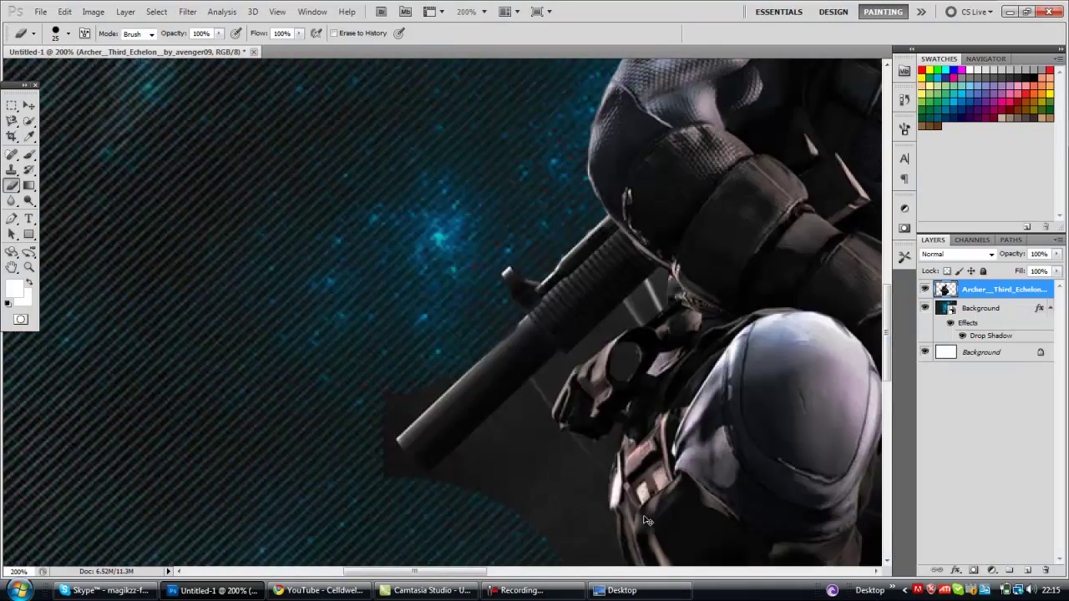
key(ctrl+plus)
key(ctrl+plus)
key(ctrl+plus)
key(ctrl+plus)
drag(889, 334, 889, 355)
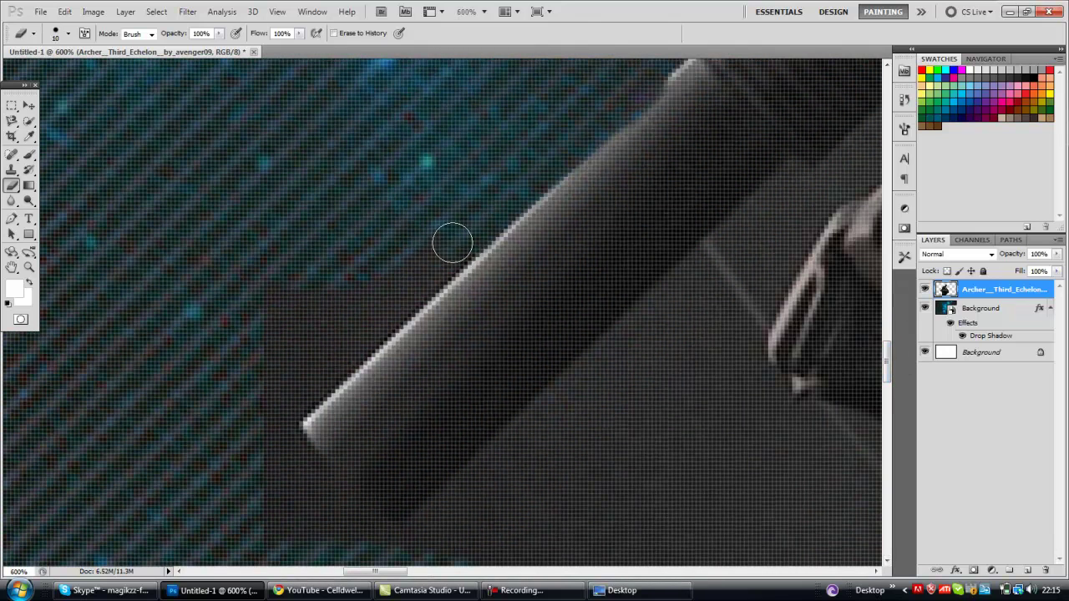
mouse_move(373, 317)
mouse_down()
mouse_move(291, 400)
mouse_move(350, 348)
mouse_move(329, 325)
mouse_up()
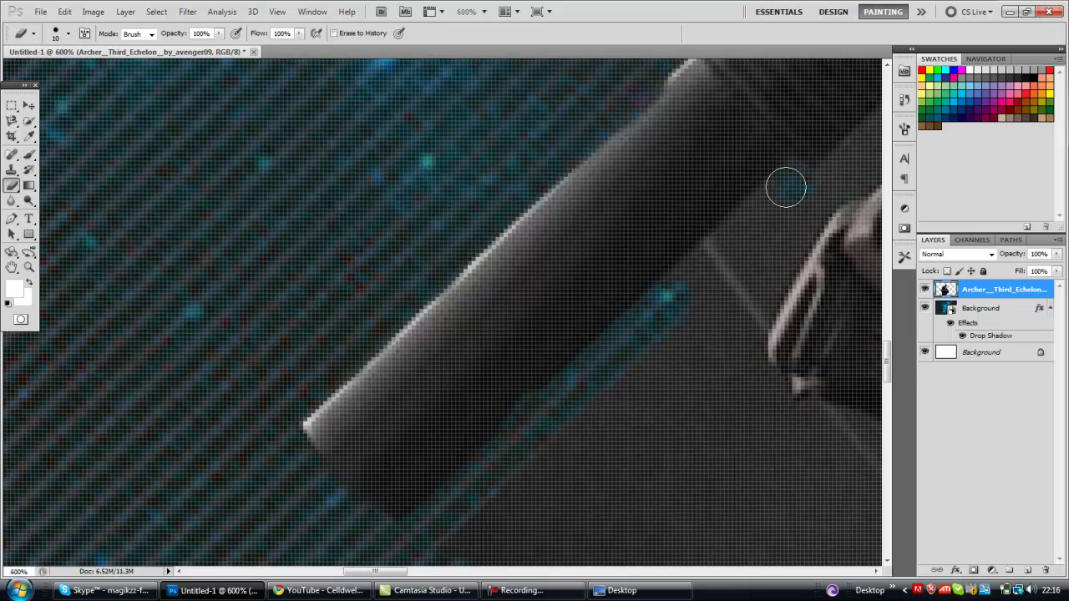
Step: Erase the dark backdrop below the suppressor towards the belt pouch
key(ctrl+minus)
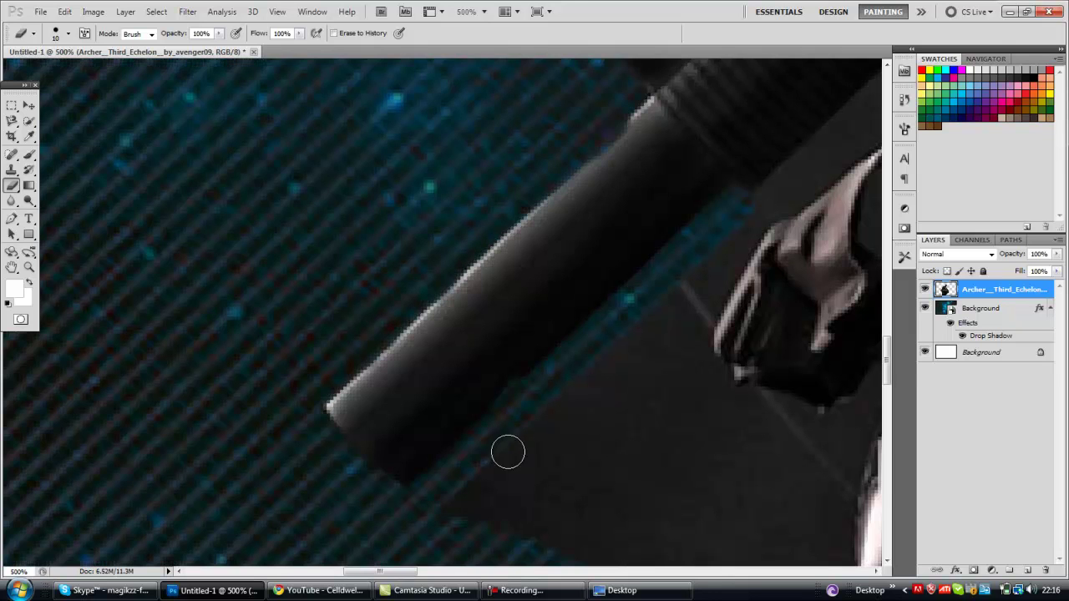
drag(887, 347, 888, 367)
mouse_move(506, 329)
mouse_down()
mouse_move(602, 262)
mouse_move(711, 306)
mouse_move(680, 410)
mouse_up()
Step: Erase the backdrop strip along the underside of the weapon's ribbed barrel section up towards the chest with a 10 px eraser
key(ctrl+minus)
key(ctrl+minus)
drag(888, 351, 888, 325)
key(ctrl+plus)
key(ctrl+plus)
key(ctrl+plus)
drag(400, 574, 421, 577)
key(bracketleft)
key(bracketleft)
key(bracketleft)
key(bracketleft)
key(bracketleft)
key(bracketleft)
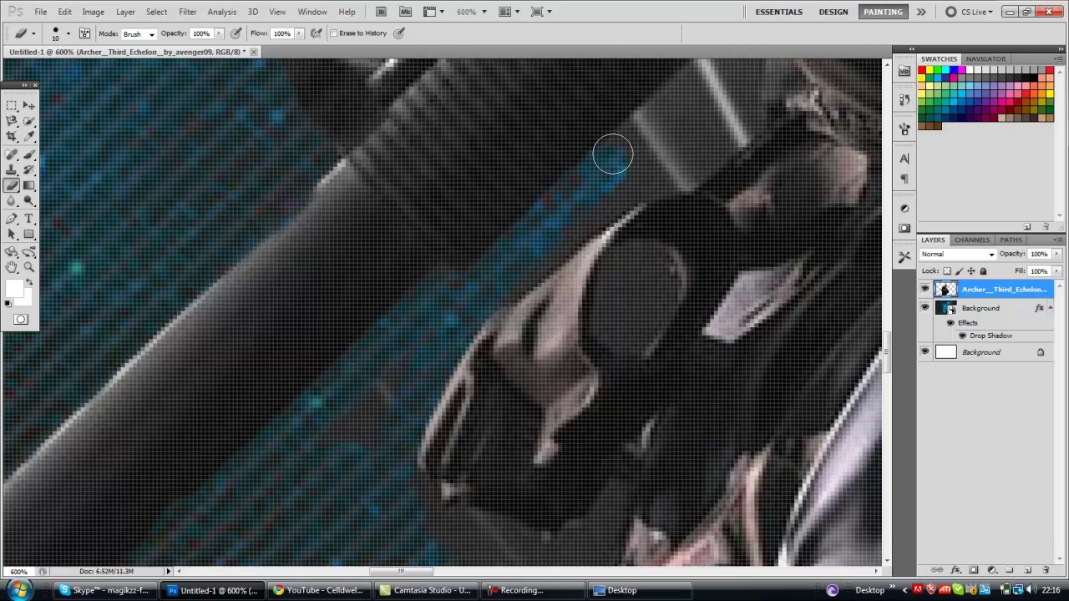
drag(413, 573, 416, 573)
drag(889, 355, 889, 351)
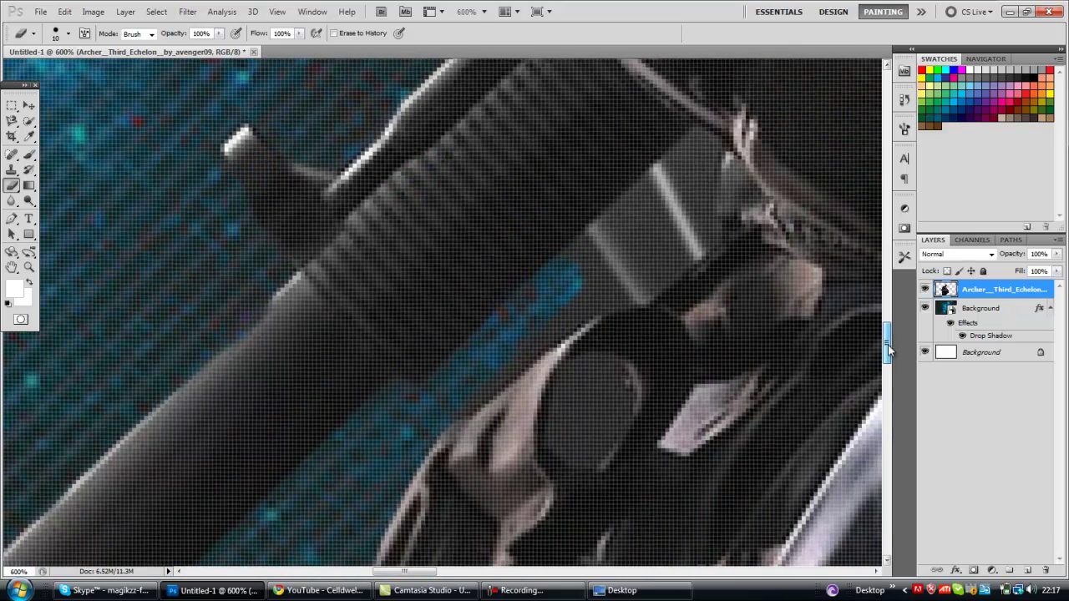
drag(571, 268, 620, 223)
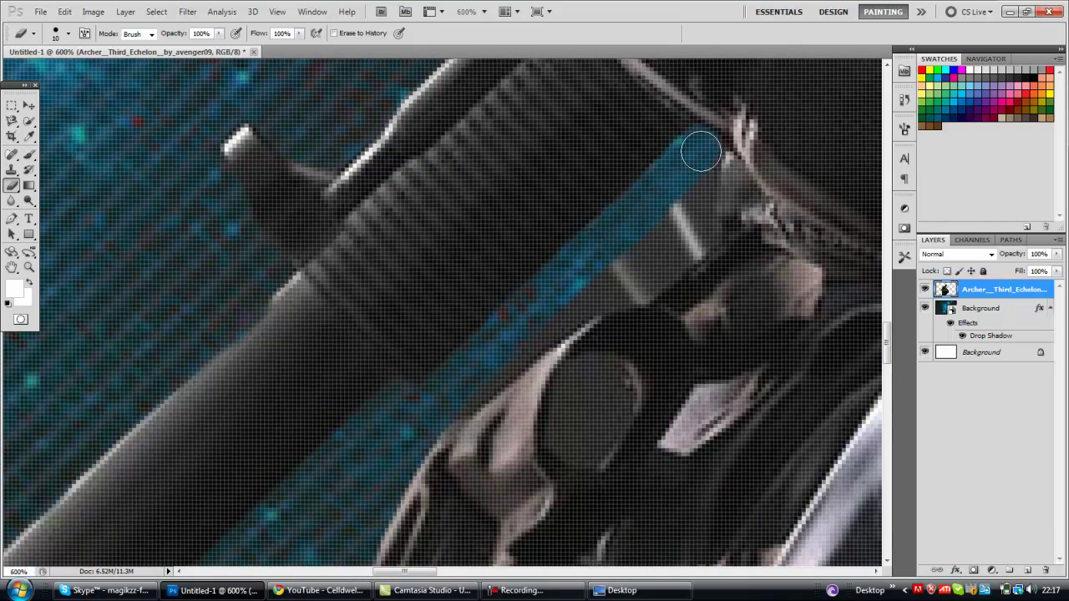
Step: Erase the remaining backdrop wedge between the weapon's barrel and the belt pouch with a 10 px eraser
key(ctrl+minus)
key(ctrl+minus)
key(ctrl+plus)
key(ctrl+plus)
key(ctrl+plus)
mouse_move(743, 164)
mouse_down()
mouse_move(739, 224)
mouse_move(637, 291)
mouse_up()
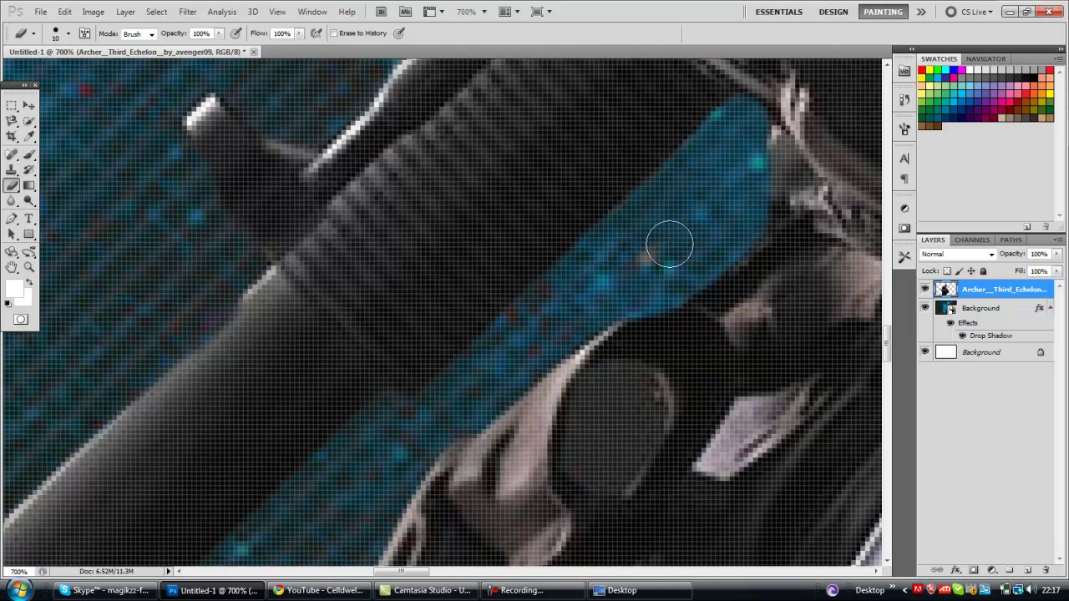
Step: Erase the backdrop below the belt pouch with a 5 px eraser, clearing the remaining patch with a 9 px eraser
drag(398, 573, 392, 572)
drag(887, 335, 887, 362)
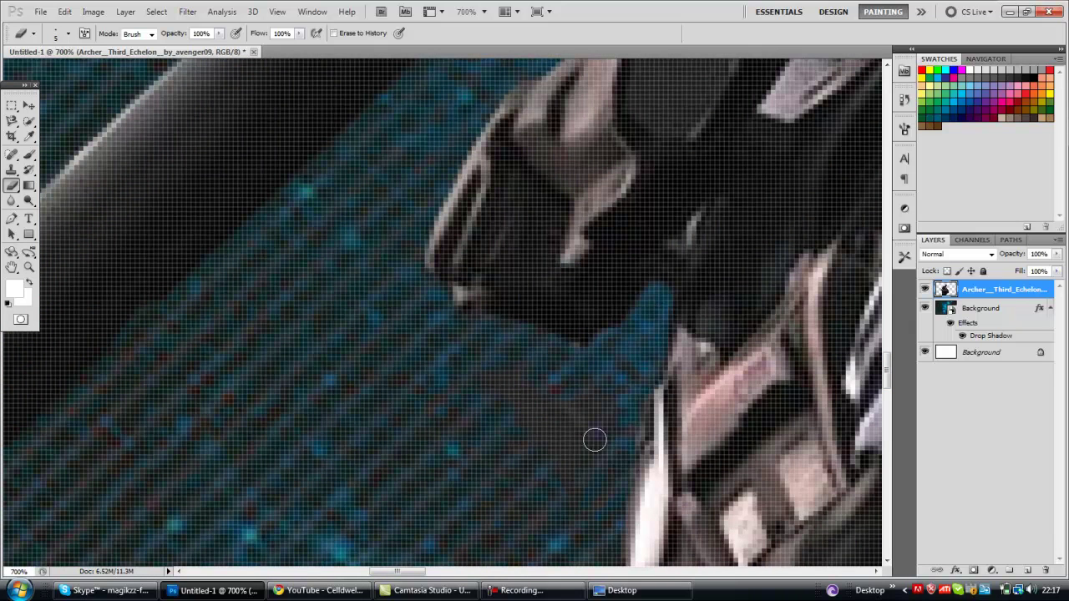
key(bracketright)
key(bracketright)
key(bracketright)
key(bracketright)
key(bracketright)
mouse_move(518, 408)
mouse_down()
mouse_move(566, 439)
mouse_move(569, 460)
mouse_up()
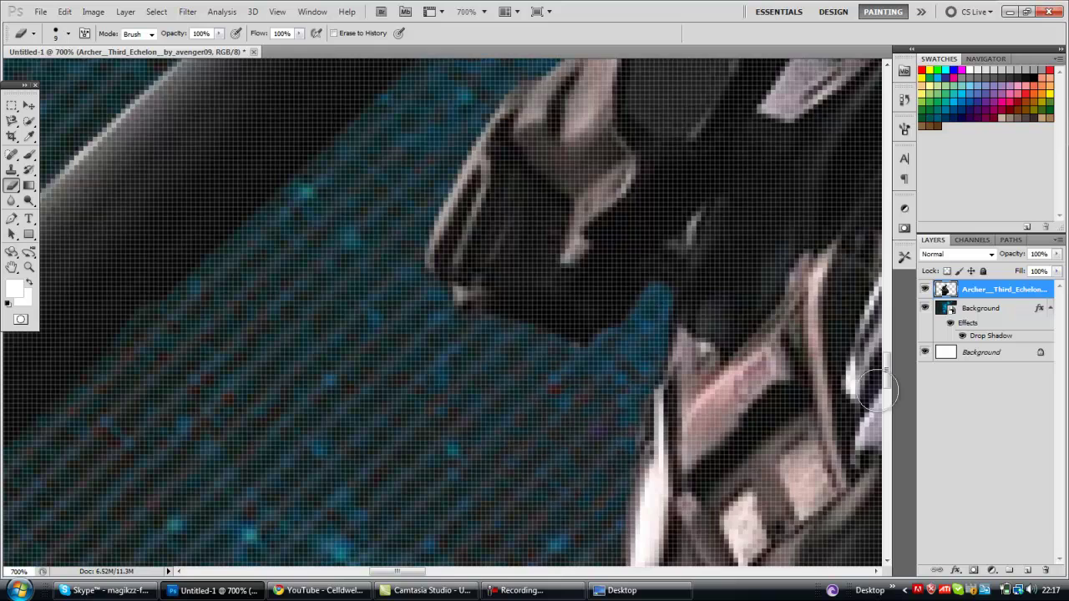
Step: Erase the backdrop along the outer edge of the leg below the belt pouch
drag(889, 368, 890, 391)
drag(635, 315, 609, 480)
key(ctrl+minus)
key(ctrl+minus)
drag(888, 377, 888, 388)
drag(597, 323, 638, 407)
drag(561, 364, 568, 492)
Step: Erase a first backdrop patch in the gap between torso and arm with a 30 px eraser, extending it with a 10 px eraser
key(ctrl+0)
key(ctrl+1)
key(ctrl+plus)
key(ctrl+plus)
key(ctrl+plus)
key(ctrl+plus)
key(ctrl+plus)
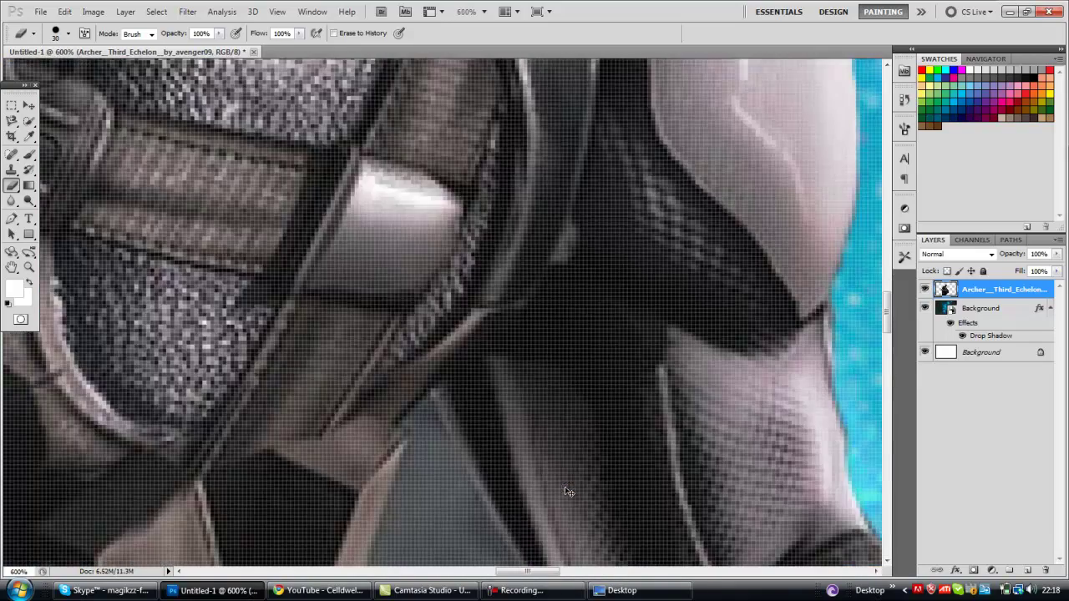
drag(888, 312, 889, 355)
drag(396, 252, 393, 251)
key(bracketleft)
key(bracketleft)
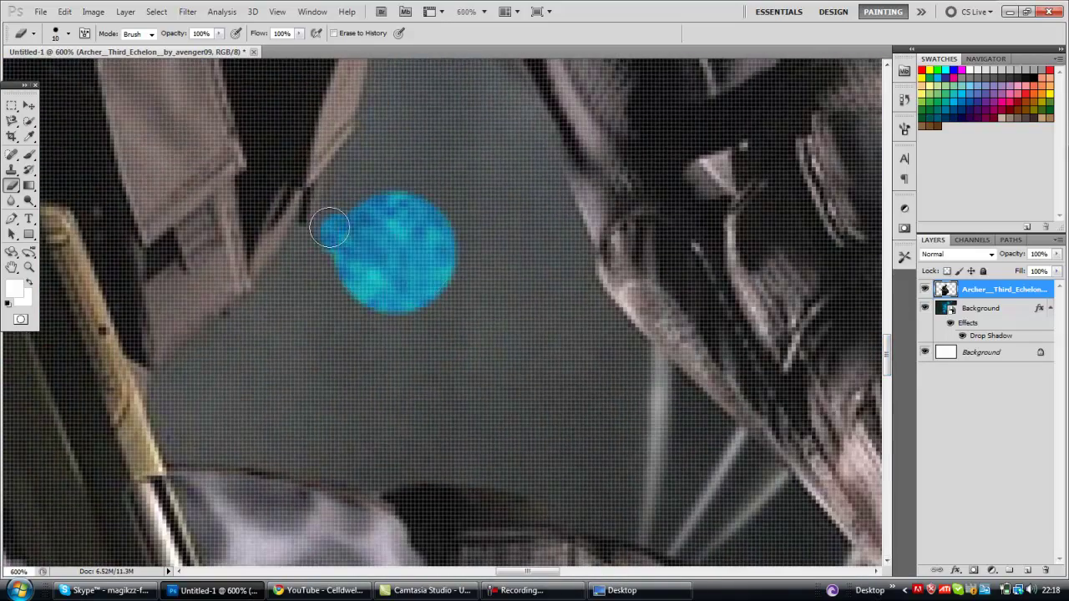
drag(336, 203, 356, 166)
Step: Erase the upper part of the gap between torso and arm, refining the narrow tip with a 3 px eraser
scroll(381, 391, up, 3)
mouse_move(380, 397)
mouse_down()
mouse_move(401, 263)
mouse_move(430, 198)
mouse_move(552, 411)
mouse_move(582, 498)
mouse_move(388, 433)
mouse_up()
key(bracketright)
key(bracketright)
mouse_move(458, 375)
mouse_down()
mouse_move(436, 344)
mouse_move(488, 448)
mouse_move(519, 448)
mouse_move(512, 419)
mouse_move(471, 368)
mouse_up()
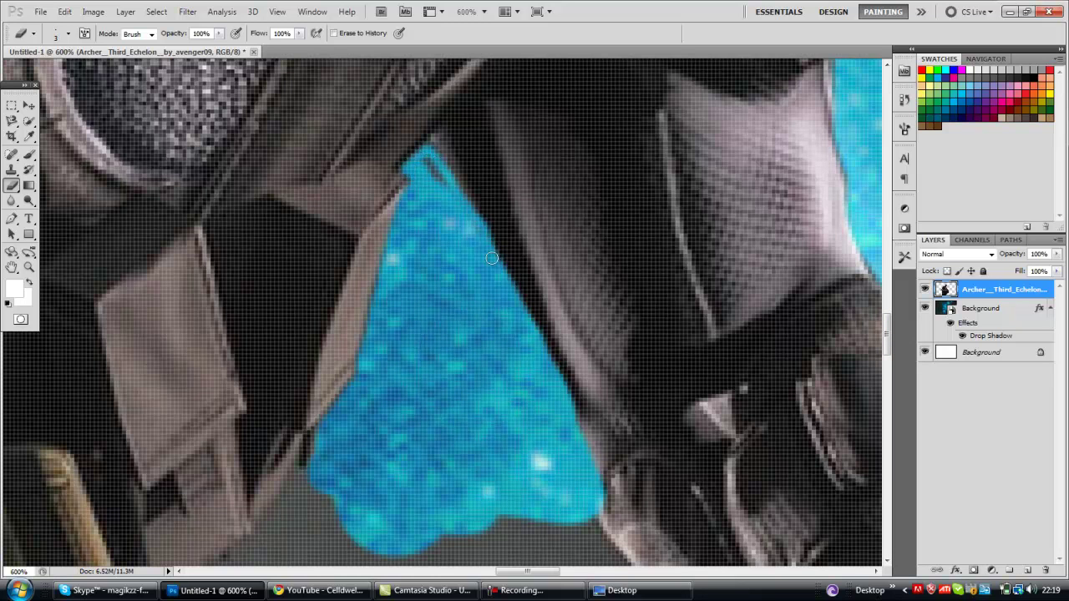
Step: Erase the backdrop below the vest's hanging pouch and in the middle of the gap with an enlarged eraser
scroll(444, 294, down, 2)
scroll(445, 294, up, 3)
drag(887, 335, 887, 363)
key(bracketright)
key(bracketright)
key(bracketright)
mouse_move(257, 153)
mouse_down()
mouse_move(114, 282)
mouse_move(111, 363)
mouse_move(240, 378)
mouse_move(375, 414)
mouse_move(442, 183)
mouse_up()
key(])
key(])
key(])
key(])
key(])
key(])
key(])
key(])
mouse_move(309, 279)
mouse_down()
mouse_move(356, 244)
mouse_move(348, 224)
mouse_move(360, 289)
mouse_up()
Step: Erase the backdrop in the corner between the pistol and the thigh with a reduced eraser
key(bracketleft)
key(bracketleft)
key(bracketleft)
key(bracketleft)
key(bracketleft)
mouse_move(223, 279)
mouse_down()
mouse_move(161, 316)
mouse_move(182, 325)
mouse_up()
key(ctrl+minus)
key(ctrl+minus)
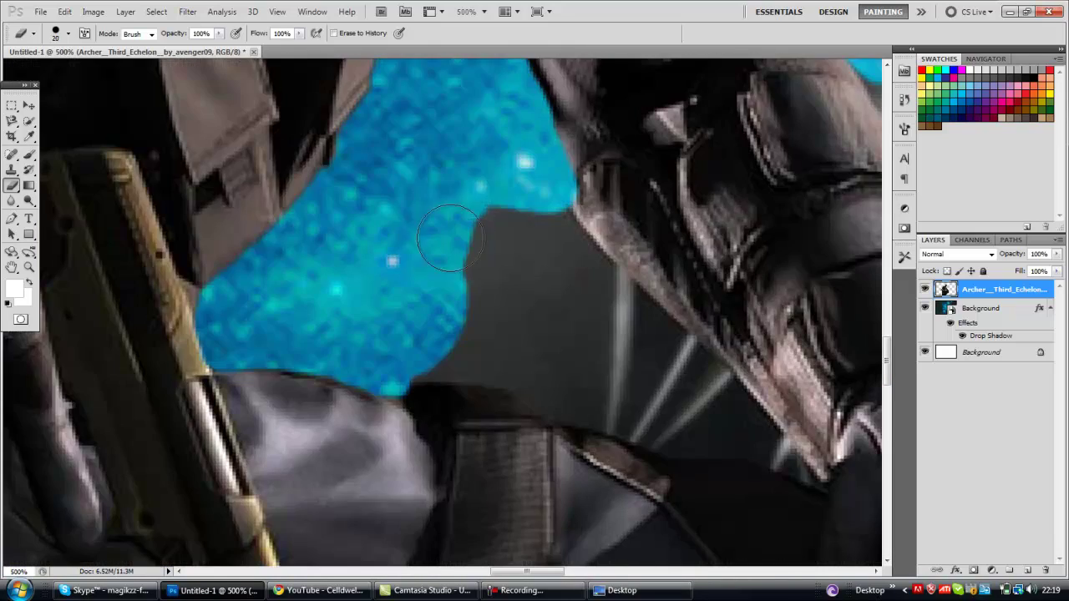
Step: Erase the backdrop along the thigh's upper edge and strap inside the gap, adjusting the eraser size to fit
key(bracketleft)
key(bracketleft)
key(bracketleft)
key(bracketleft)
key(ctrl+plus)
key(ctrl+plus)
key(ctrl+plus)
mouse_move(399, 402)
mouse_down()
mouse_move(544, 411)
mouse_move(622, 457)
mouse_move(687, 452)
mouse_move(711, 315)
mouse_move(701, 252)
mouse_move(651, 192)
mouse_move(527, 210)
mouse_move(487, 131)
mouse_move(488, 361)
mouse_move(589, 407)
mouse_move(591, 328)
mouse_move(656, 381)
mouse_up()
key(bracketright)
key(bracketright)
key(bracketright)
key(bracketright)
key(bracketright)
key(bracketleft)
key(bracketleft)
key(bracketleft)
key(bracketleft)
key(bracketleft)
key(bracketleft)
Step: Erase the backdrop along the forearm's inner edge down towards the wrist with an 8 px eraser
key(ctrl+minus)
key(ctrl+minus)
key(ctrl+minus)
key(ctrl+plus)
key(ctrl+plus)
key(ctrl+plus)
drag(515, 572, 526, 596)
scroll(552, 221, down, 2)
mouse_move(547, 219)
mouse_down()
mouse_move(775, 434)
mouse_move(718, 455)
mouse_move(622, 458)
mouse_move(476, 394)
mouse_move(635, 428)
mouse_move(563, 305)
mouse_move(659, 396)
mouse_up()
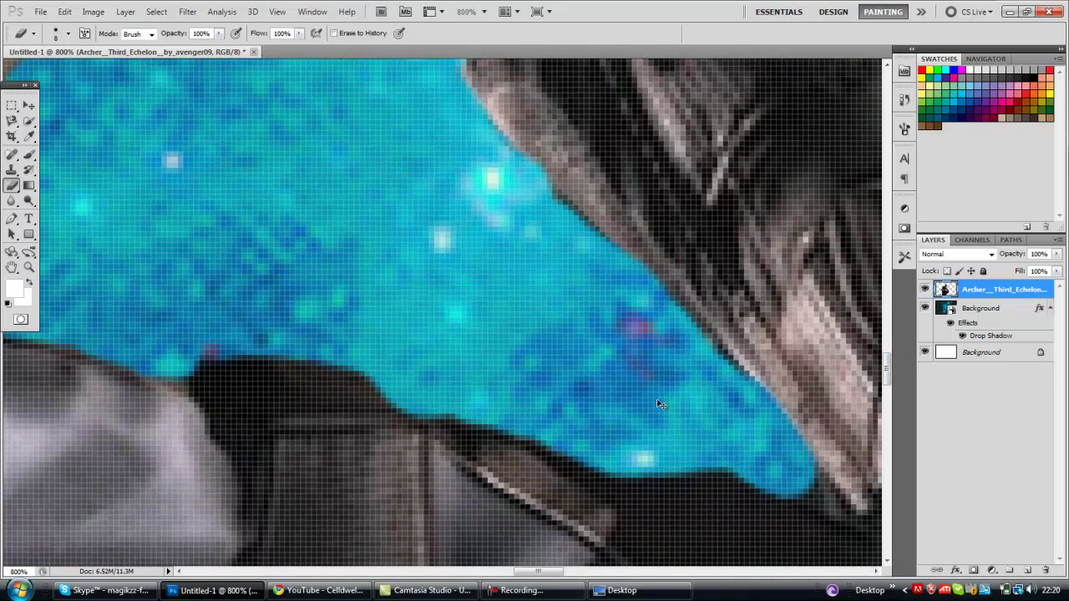
Step: Erase the backdrop along the forearm's outer edge from the elbow downwards with an 8 px eraser
key(ctrl+0)
key(ctrl+plus)
key(ctrl+plus)
key(ctrl+plus)
key(ctrl+plus)
key(ctrl+plus)
key(ctrl+plus)
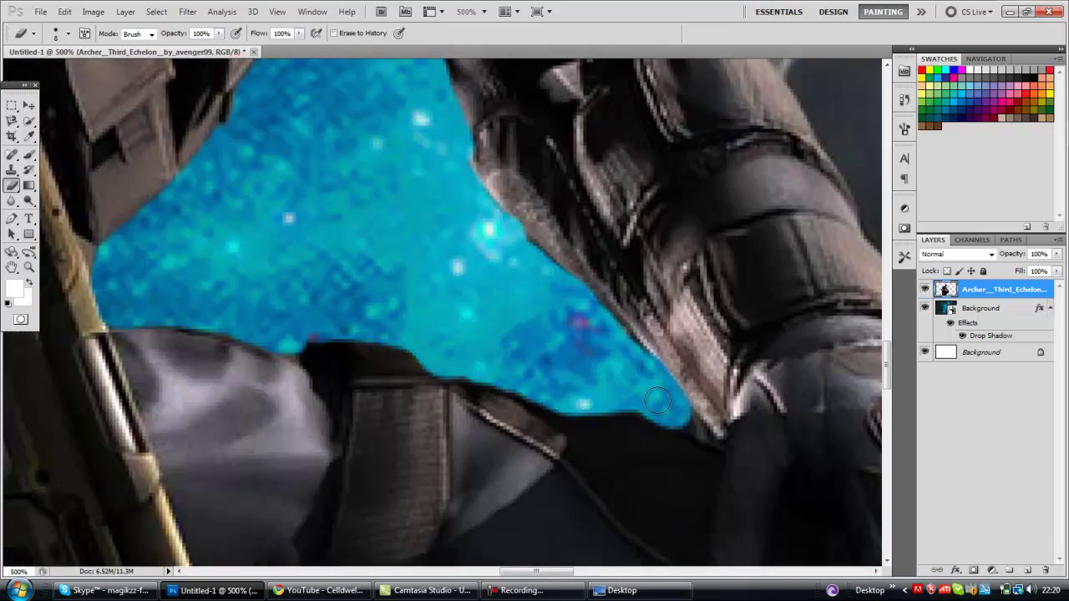
drag(530, 573, 565, 574)
drag(887, 372, 888, 343)
mouse_move(459, 305)
mouse_down()
mouse_move(545, 431)
mouse_move(575, 510)
mouse_move(619, 565)
mouse_up()
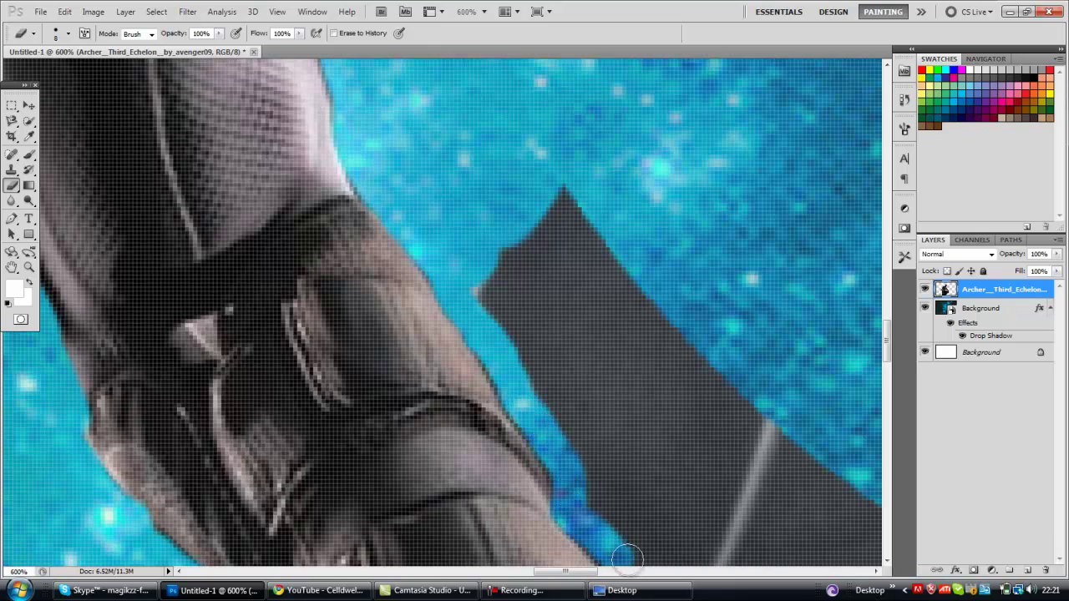
Step: Erase the backdrop along the outer wrist and the back of the hand with an 8 px eraser
drag(888, 341, 888, 368)
drag(619, 220, 650, 271)
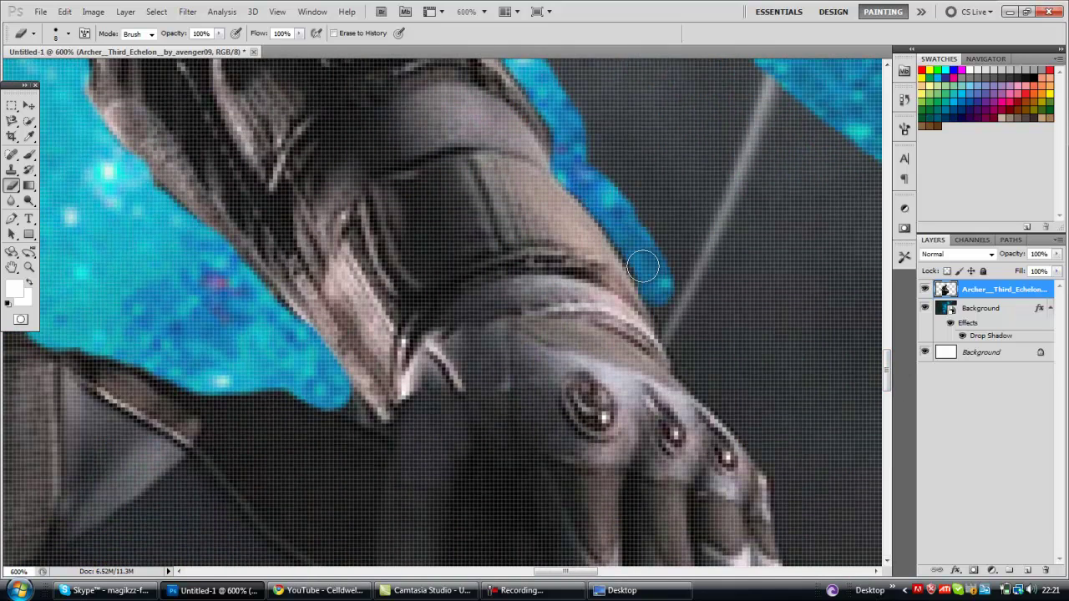
drag(687, 365, 781, 461)
Step: Erase the large backdrop patch beside the forearm and above the hand with a much larger eraser
key(ctrl+minus)
key(ctrl+minus)
key(ctrl+minus)
key(bracketright)
key(bracketright)
key(bracketright)
key(bracketright)
key(bracketright)
key(bracketright)
key(bracketright)
key(bracketright)
key(bracketright)
key(bracketright)
key(bracketright)
mouse_move(632, 239)
mouse_down()
mouse_move(592, 210)
mouse_move(665, 213)
mouse_up()
Step: Erase the backdrop beside the resting hand's little finger down to the knee with a 10 px eraser
key(bracketleft)
key(bracketleft)
key(bracketleft)
key(bracketleft)
key(bracketleft)
key(bracketleft)
key(bracketleft)
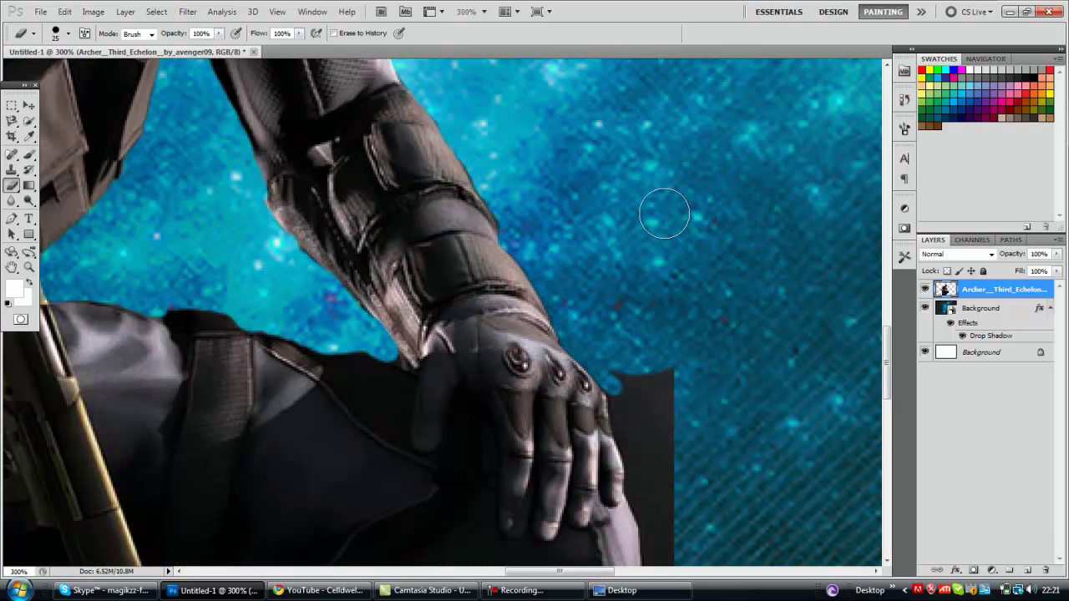
key(ctrl+plus)
key(ctrl+plus)
drag(887, 363, 888, 377)
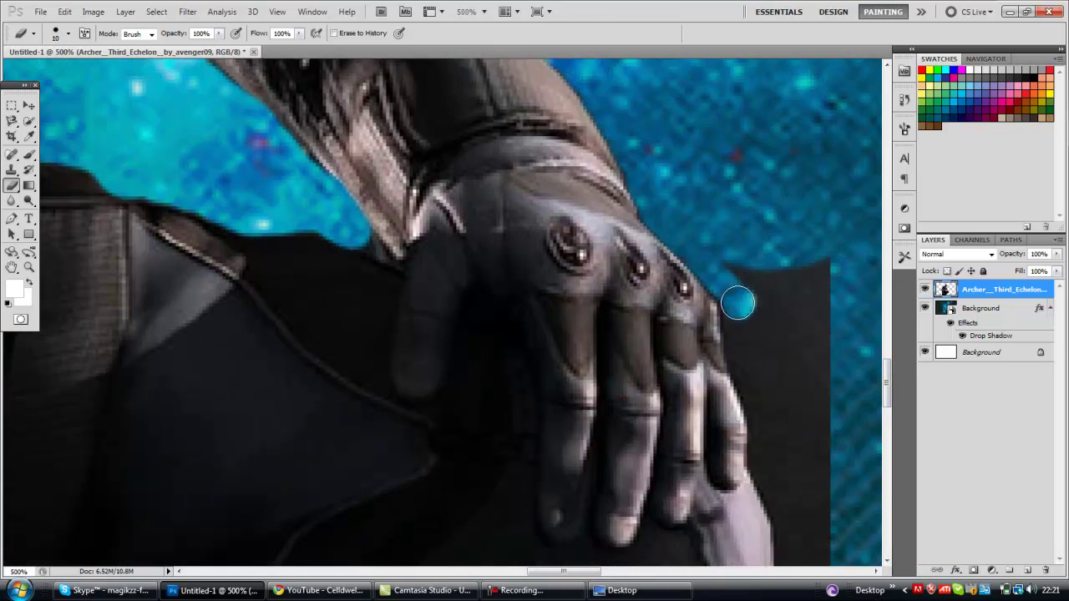
mouse_move(796, 536)
mouse_down()
mouse_move(830, 263)
mouse_move(771, 305)
mouse_move(795, 489)
mouse_up()
Step: Erase the backdrop around the outer edge of the knee and beneath the thigh with a 10 px eraser
drag(887, 384, 892, 436)
mouse_move(790, 156)
mouse_down()
mouse_move(763, 349)
mouse_move(659, 439)
mouse_move(577, 473)
mouse_move(694, 459)
mouse_up()
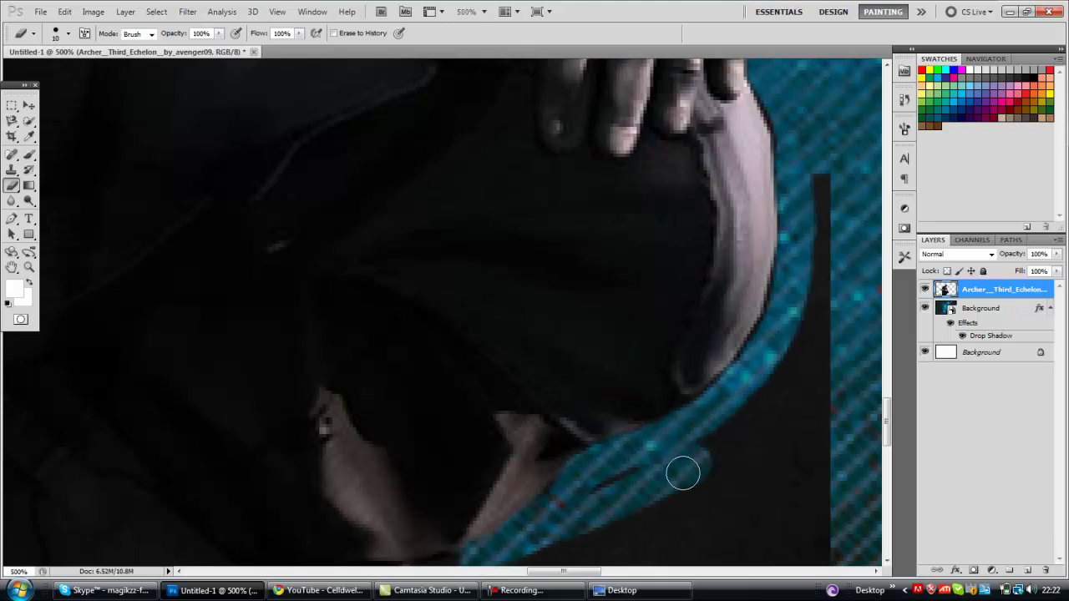
key(ctrl+[)
key(ctrl+minus)
key(ctrl+minus)
key(ctrl+minus)
key(ctrl+minus)
key(ctrl+minus)
key(ctrl+minus)
key(ctrl+])
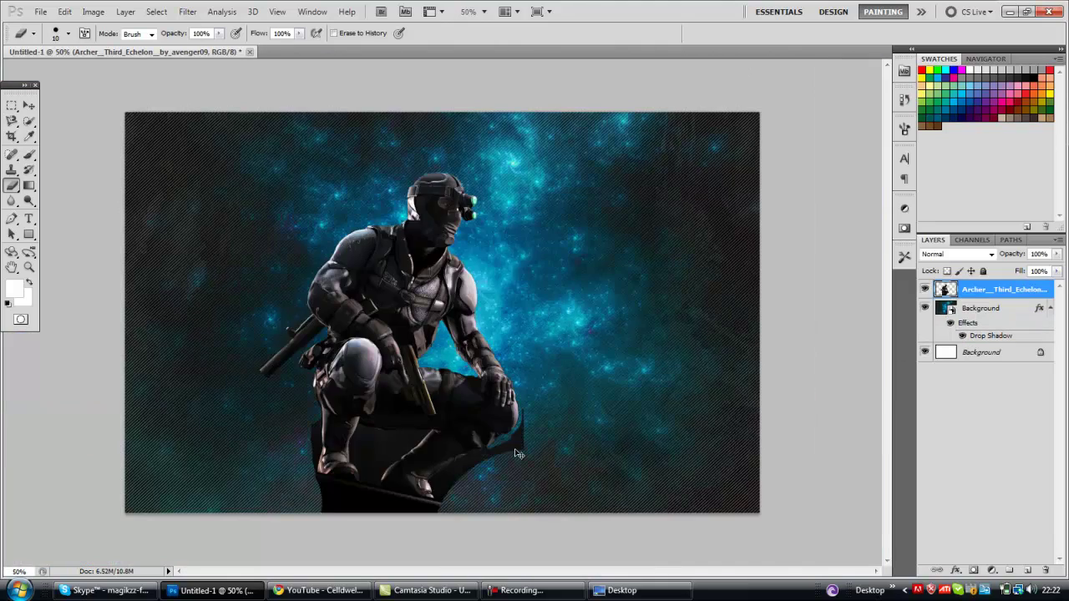
Step: Erase the leftover backdrop strip outside the right-hand knee and along the underside of the thigh and calf
key(ctrl+plus)
key(ctrl+plus)
key(ctrl+plus)
key(ctrl+plus)
drag(888, 331, 888, 447)
drag(532, 573, 569, 577)
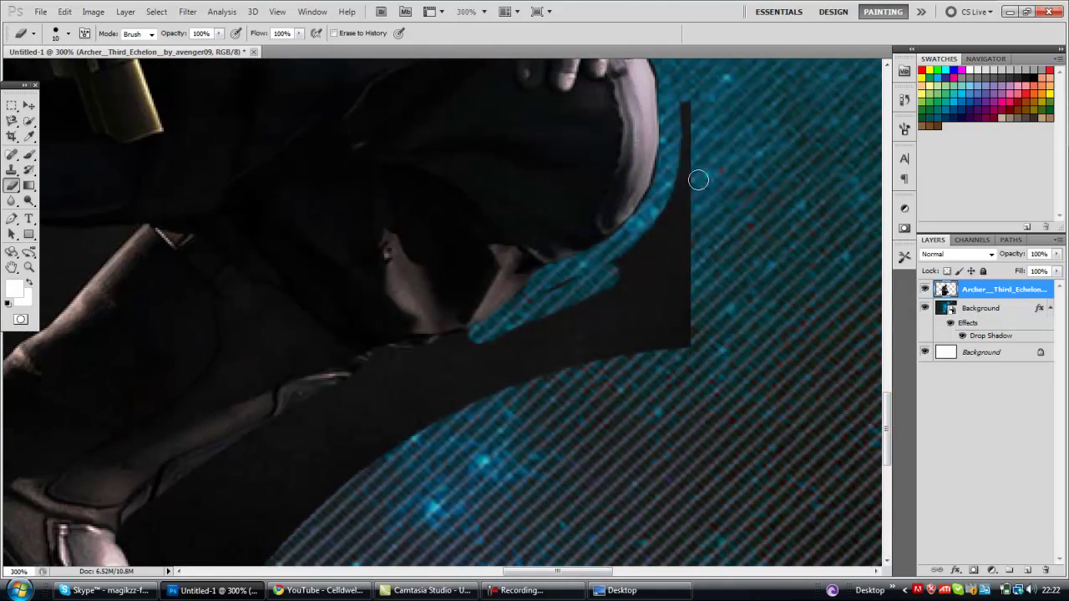
mouse_move(695, 93)
mouse_down()
mouse_move(592, 287)
mouse_move(652, 320)
mouse_move(683, 274)
mouse_up()
mouse_move(543, 354)
mouse_down()
mouse_move(542, 375)
mouse_move(495, 355)
mouse_move(473, 374)
mouse_move(381, 389)
mouse_move(183, 501)
mouse_up()
Step: Erase the backdrop along the underside of the right-hand calf down to the boot with a 10 px eraser
key(ctrl+plus)
key(ctrl+plus)
key(ctrl+plus)
key(bracketleft)
key(bracketleft)
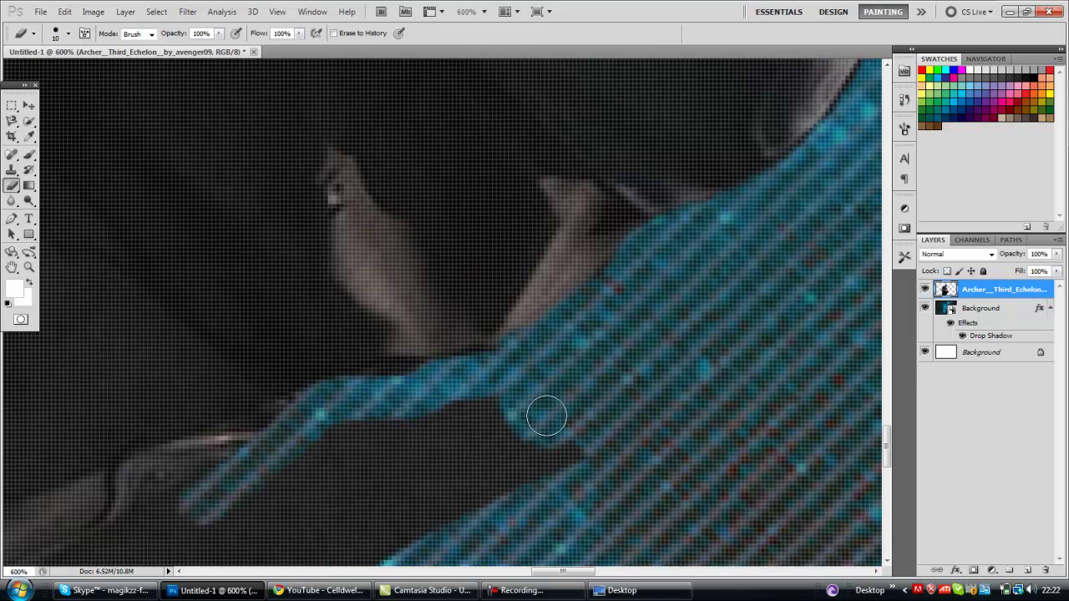
scroll(584, 451, left, 5)
scroll(835, 409, down, 5)
mouse_move(81, 426)
mouse_down()
mouse_move(104, 393)
mouse_move(196, 340)
mouse_move(182, 339)
mouse_move(481, 153)
mouse_up()
Step: Erase the wide strip of backdrop left below the right-hand calf with a 45 px eraser
drag(888, 463, 887, 462)
key(bracketright)
key(bracketright)
key(bracketright)
key(bracketright)
key(bracketright)
key(bracketright)
key(bracketright)
mouse_move(780, 144)
mouse_down()
mouse_move(651, 155)
mouse_move(171, 471)
mouse_up()
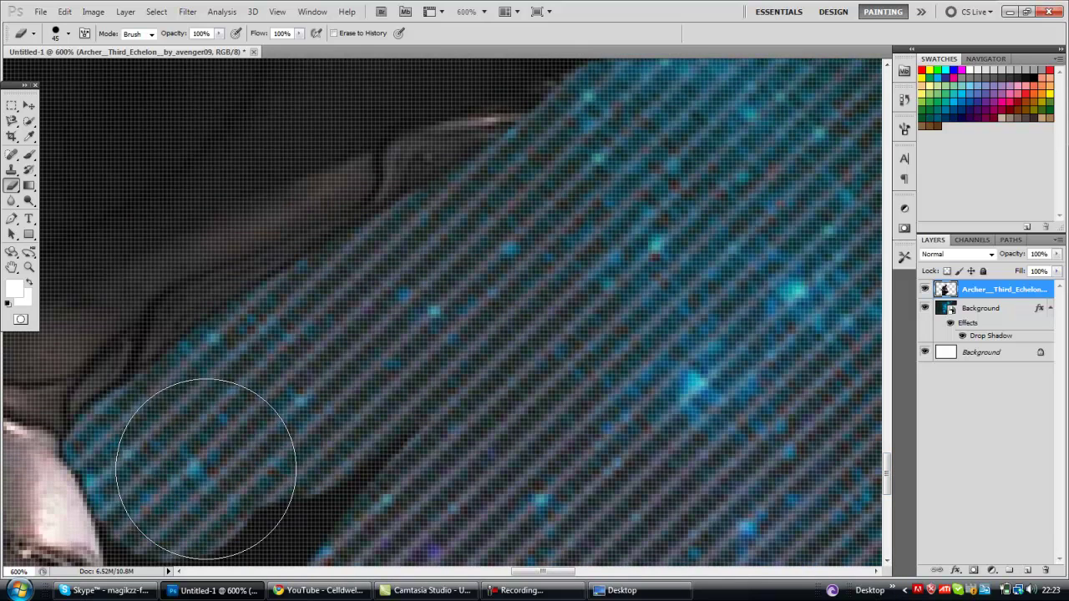
Step: Erase the backdrop around the front and toe of the right-hand boot with a 10 px eraser
drag(888, 473, 887, 487)
key(bracketleft)
key(bracketleft)
key(bracketleft)
key(bracketleft)
key(bracketleft)
key(bracketleft)
key(bracketleft)
mouse_move(119, 359)
mouse_down()
mouse_move(143, 454)
mouse_move(282, 446)
mouse_move(259, 393)
mouse_up()
drag(573, 572, 544, 573)
mouse_move(634, 473)
mouse_down()
mouse_move(558, 506)
mouse_move(609, 542)
mouse_up()
Step: Erase the large ledge and backdrop areas beneath and between the two boots with a 50 px eraser
key(ctrl+minus)
key(ctrl+minus)
key(ctrl+minus)
key(ctrl+minus)
key(ctrl+minus)
key(ctrl+minus)
key(ctrl+minus)
key(ctrl+plus)
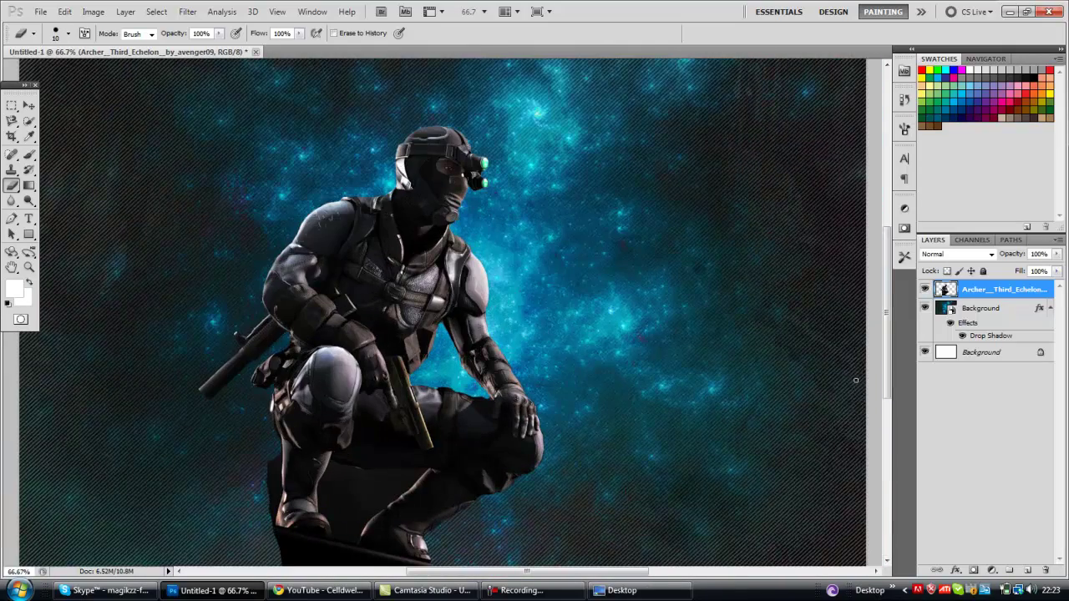
scroll(473, 457, down, 2)
drag(398, 532, 282, 511)
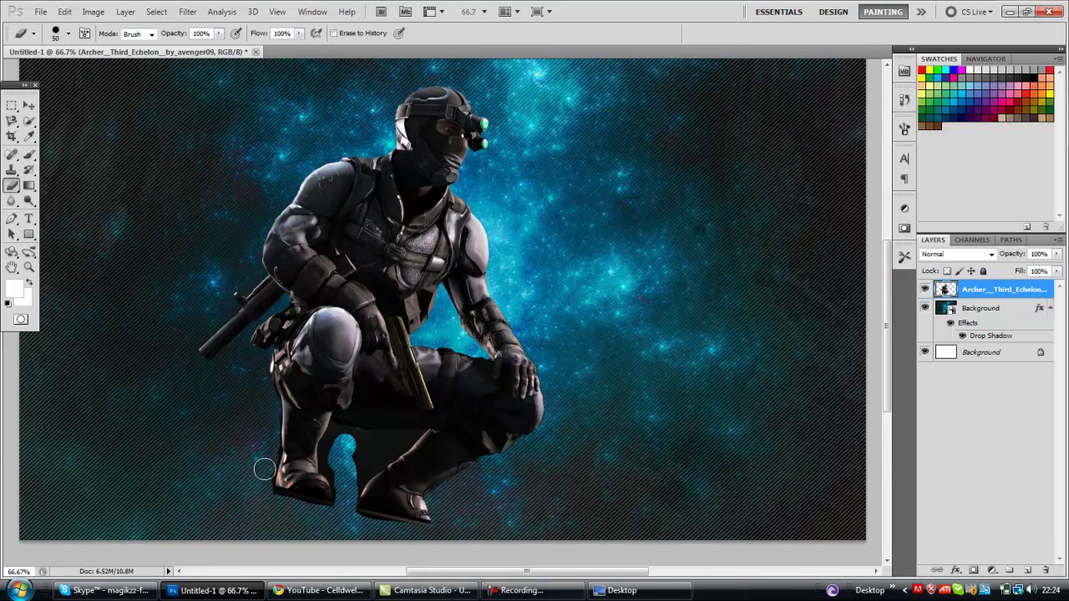
Step: Erase the ledge remnant beneath the sole of the right-hand boot, reducing the eraser to 15 px
key(ctrl+plus)
key(ctrl+plus)
key(ctrl+plus)
key(ctrl+plus)
drag(890, 344, 878, 461)
drag(535, 573, 513, 575)
key(bracketleft)
key(bracketleft)
key(bracketleft)
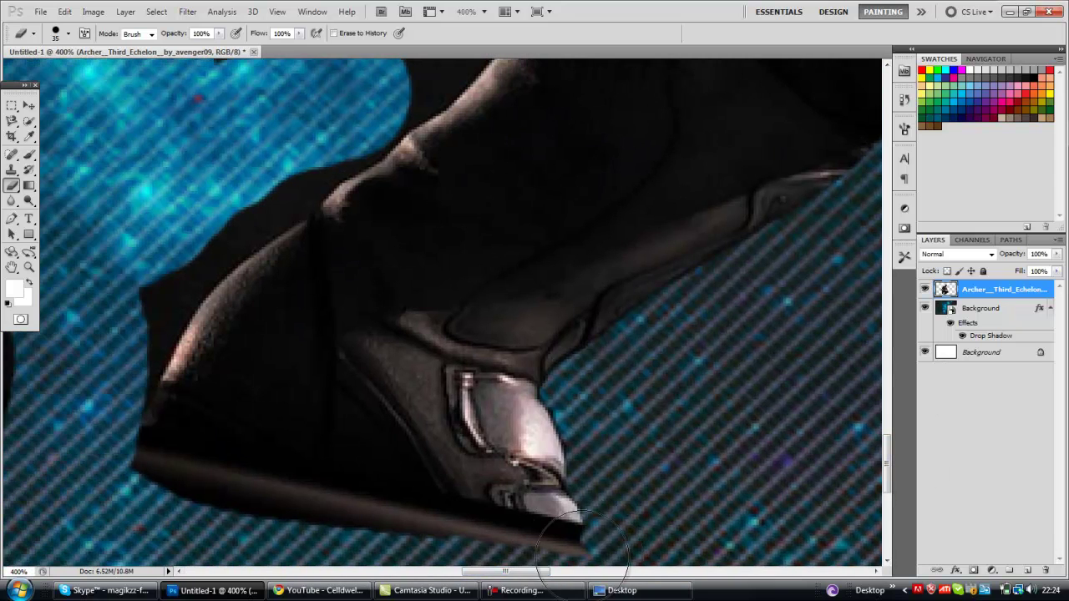
mouse_move(563, 541)
mouse_down()
mouse_move(393, 514)
mouse_move(305, 484)
mouse_up()
drag(161, 455, 294, 475)
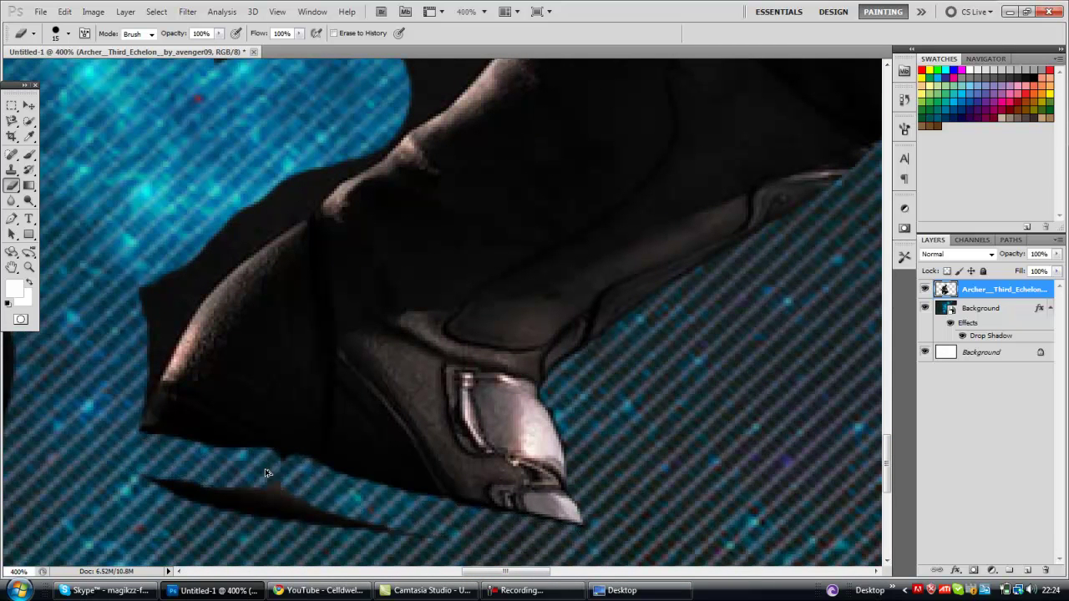
Step: Undo the last eraser strokes, then clean the right-hand boot's sole and back edge up to the calf with a 15 px eraser
key(ctrl+alt+z)
key(ctrl+alt+z)
mouse_move(142, 451)
mouse_down()
mouse_move(498, 527)
mouse_move(331, 526)
mouse_move(138, 477)
mouse_up()
mouse_move(347, 160)
mouse_down()
mouse_move(209, 263)
mouse_move(167, 309)
mouse_up()
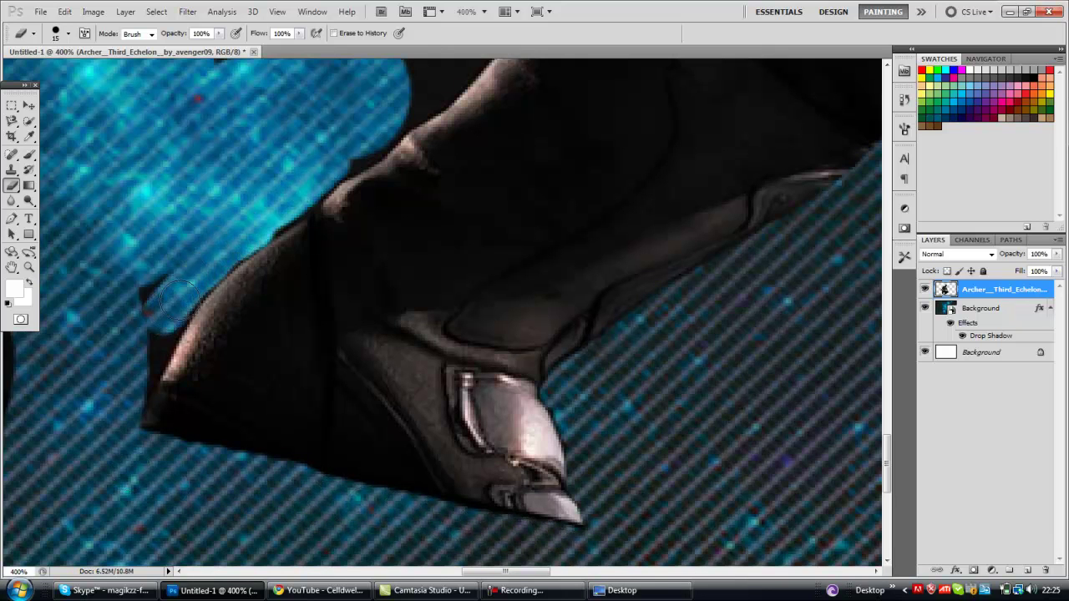
drag(350, 148, 413, 101)
Step: Erase the backdrop between the legs, along the underside of the thigh and the back of the right-hand calf
mouse_move(887, 443)
mouse_down()
mouse_move(887, 404)
mouse_move(887, 417)
mouse_up()
key(ctrl+plus)
key(ctrl+plus)
mouse_move(318, 234)
mouse_down()
mouse_move(501, 238)
mouse_move(539, 268)
mouse_move(392, 396)
mouse_move(359, 322)
mouse_move(327, 285)
mouse_up()
key([)
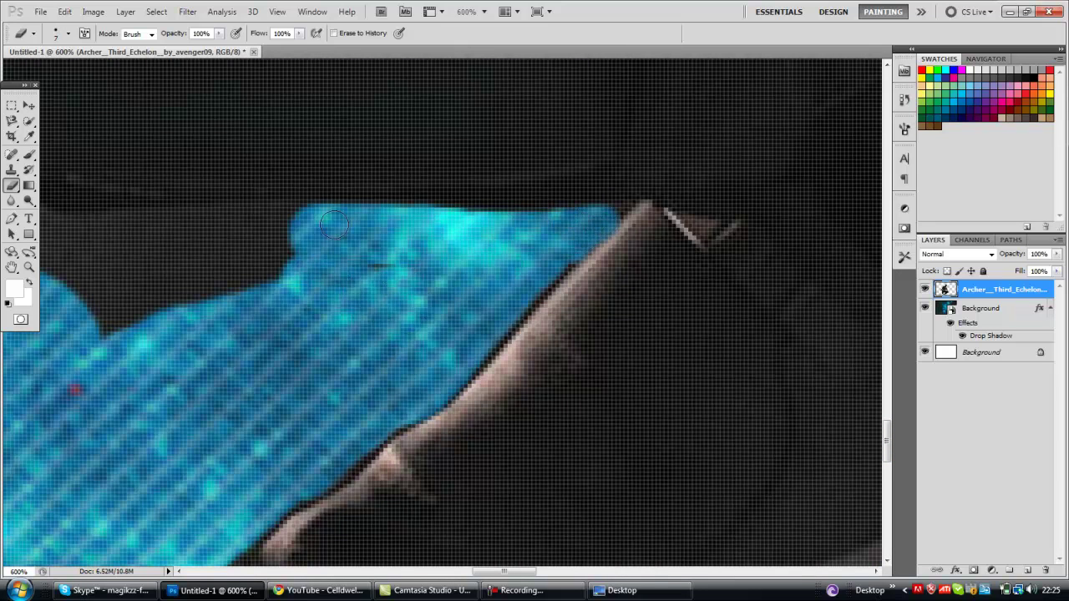
drag(528, 575, 500, 575)
drag(678, 219, 495, 236)
key(ctrl+minus)
mouse_move(186, 185)
mouse_down()
mouse_move(238, 210)
mouse_move(526, 238)
mouse_up()
mouse_move(628, 260)
mouse_down()
mouse_move(372, 255)
mouse_move(196, 217)
mouse_up()
Step: Erase the backdrop along the inner edge of the left-hand lower leg and boot with a 9 px eraser
key(ctrl+plus)
key(ctrl+plus)
drag(458, 573, 445, 573)
key(ctrl+minus)
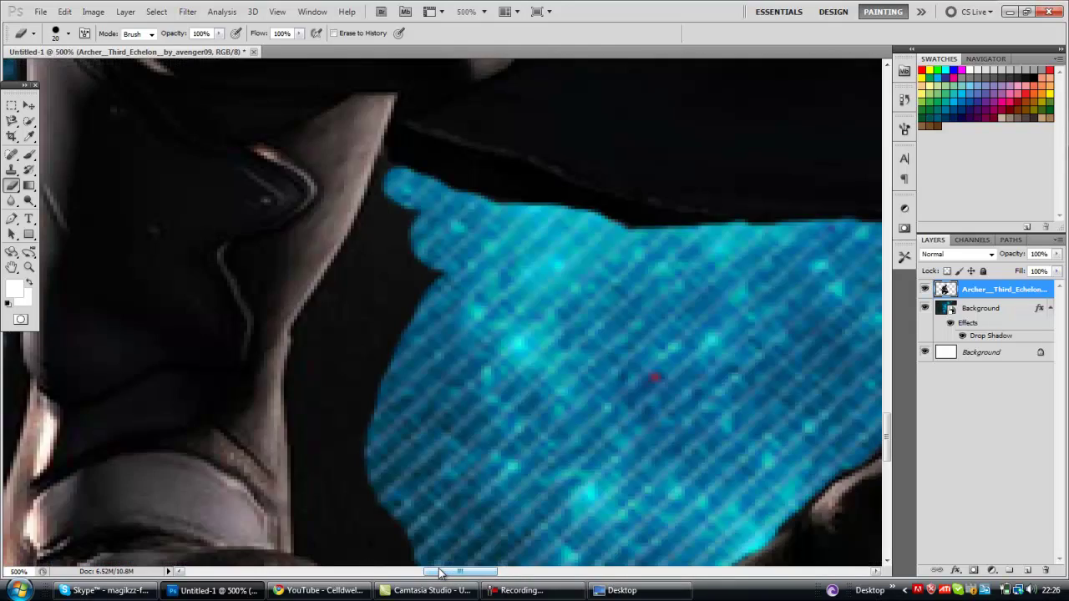
drag(396, 200, 371, 252)
mouse_move(376, 146)
mouse_down()
mouse_move(320, 275)
mouse_move(275, 334)
mouse_move(271, 464)
mouse_move(421, 263)
mouse_move(330, 410)
mouse_move(313, 357)
mouse_up()
key(ctrl+minus)
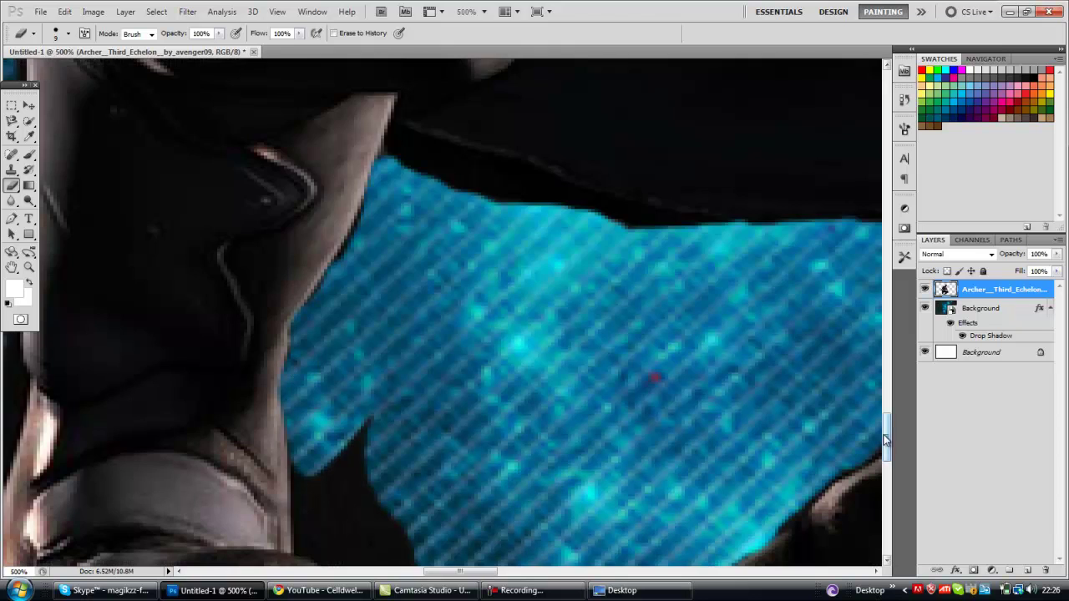
drag(885, 436, 886, 456)
mouse_move(307, 279)
mouse_down()
mouse_move(317, 332)
mouse_move(361, 359)
mouse_move(392, 400)
mouse_move(406, 539)
mouse_move(424, 395)
mouse_move(332, 309)
mouse_move(334, 283)
mouse_move(358, 236)
mouse_up()
drag(887, 457, 887, 477)
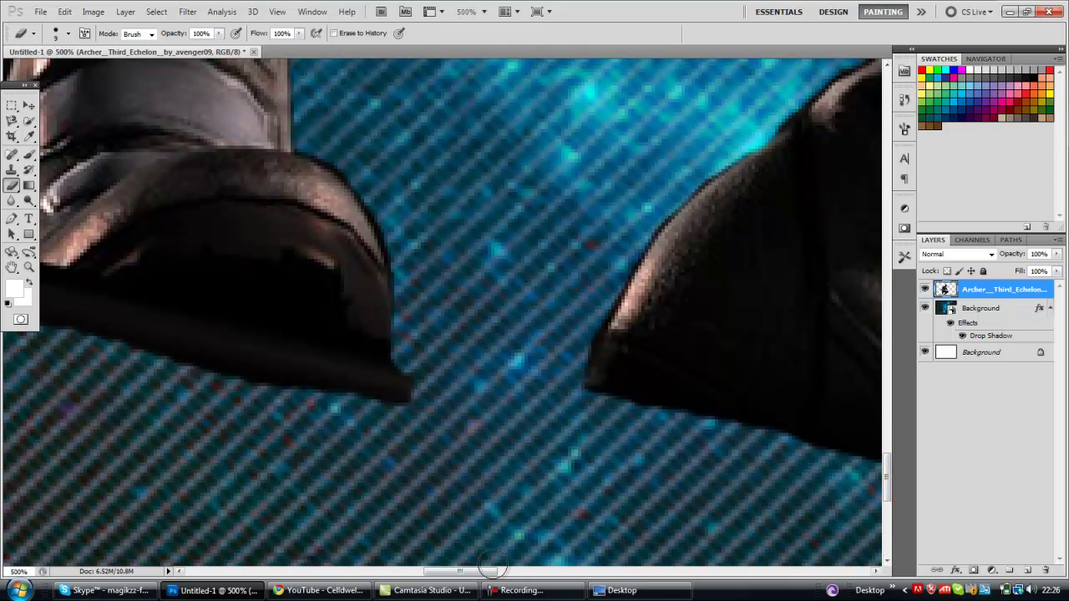
Step: Erase the ledge under the left-hand boot's sole and the backdrop along the outer shin with an 8 px eraser
drag(462, 572, 443, 572)
key(bracketright)
mouse_move(635, 393)
mouse_down()
mouse_move(590, 365)
mouse_move(151, 276)
mouse_up()
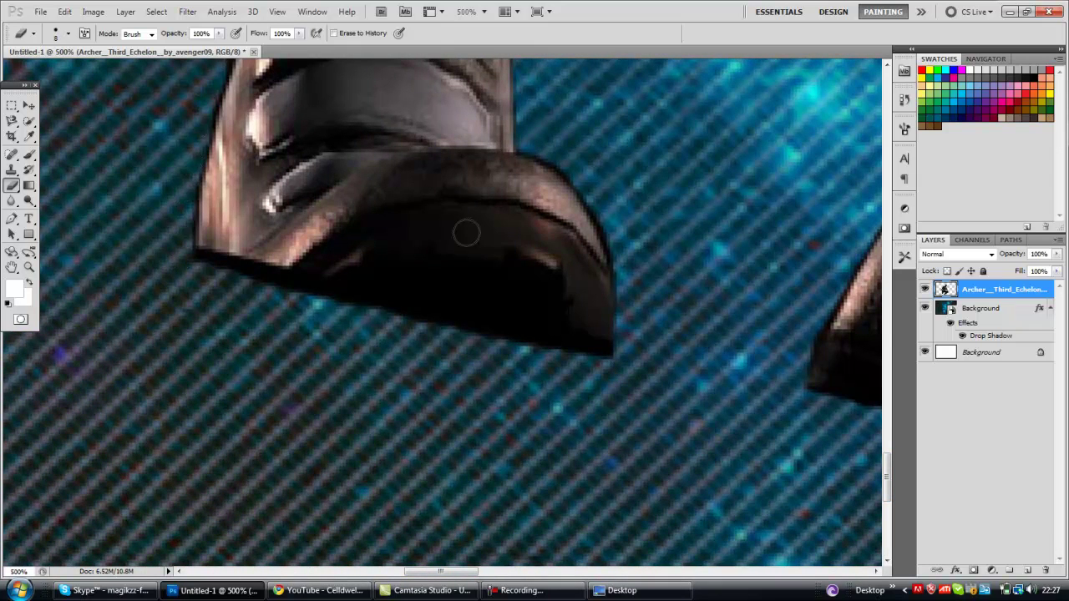
scroll(414, 329, up, 5)
drag(238, 114, 231, 415)
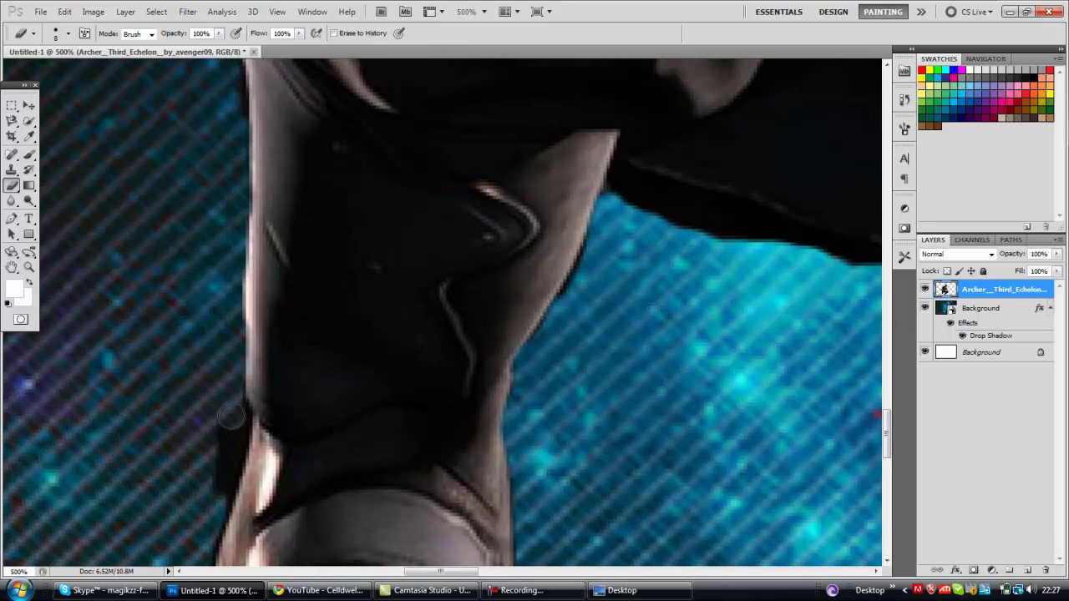
drag(887, 437, 887, 402)
Step: Enlarge the soldier slightly and move it to the canvas's lower left with Free Transform, and rename its layer Archer
key(v)
key(ctrl+minus)
key(ctrl+minus)
key(ctrl+minus)
key(ctrl+minus)
key(ctrl+minus)
key(ctrl+minus)
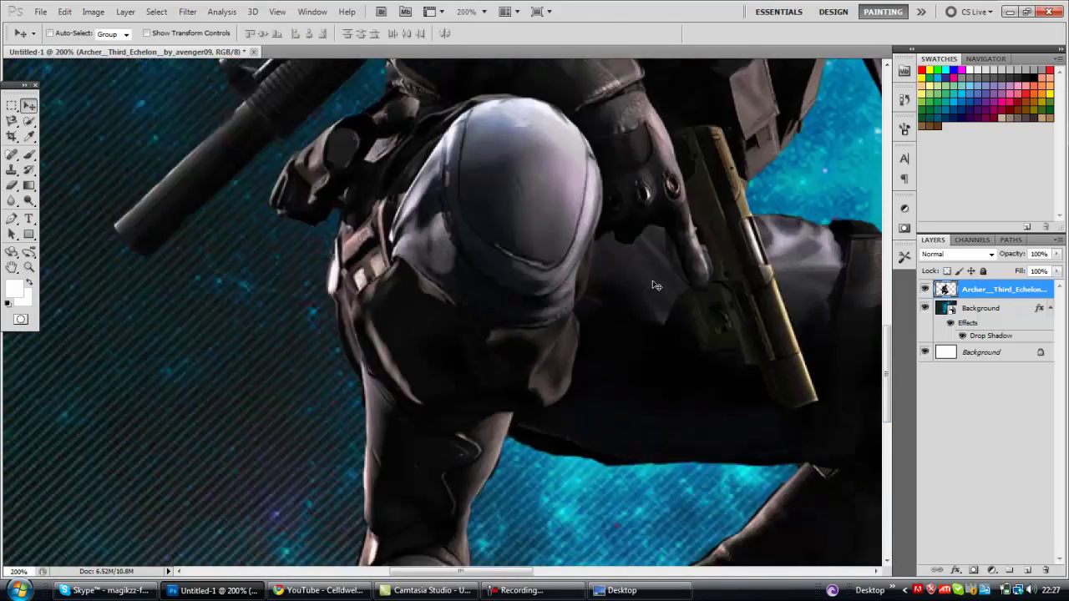
drag(406, 351, 386, 344)
key(ctrl+t)
drag(513, 518, 545, 513)
drag(443, 464, 438, 474)
key(Return)
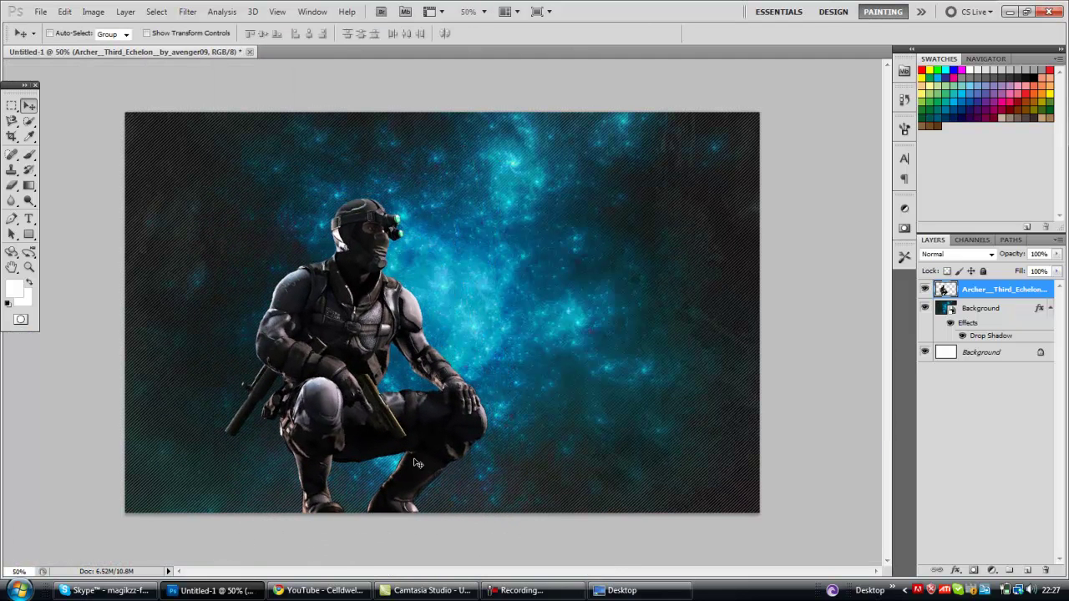
text(Archer)
key(Return)
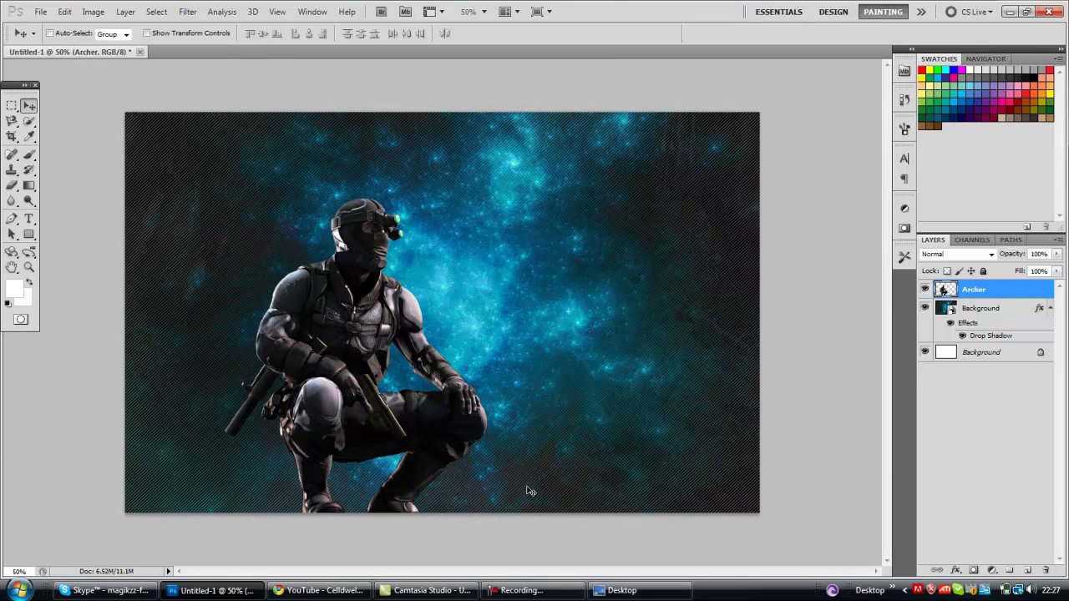
Step: Place the 1683874-splintercell09_super image from the desktop beside the first soldier and enlarge it to nearly the canvas height
click(627, 591)
drag(341, 271, 696, 260)
drag(509, 283, 637, 290)
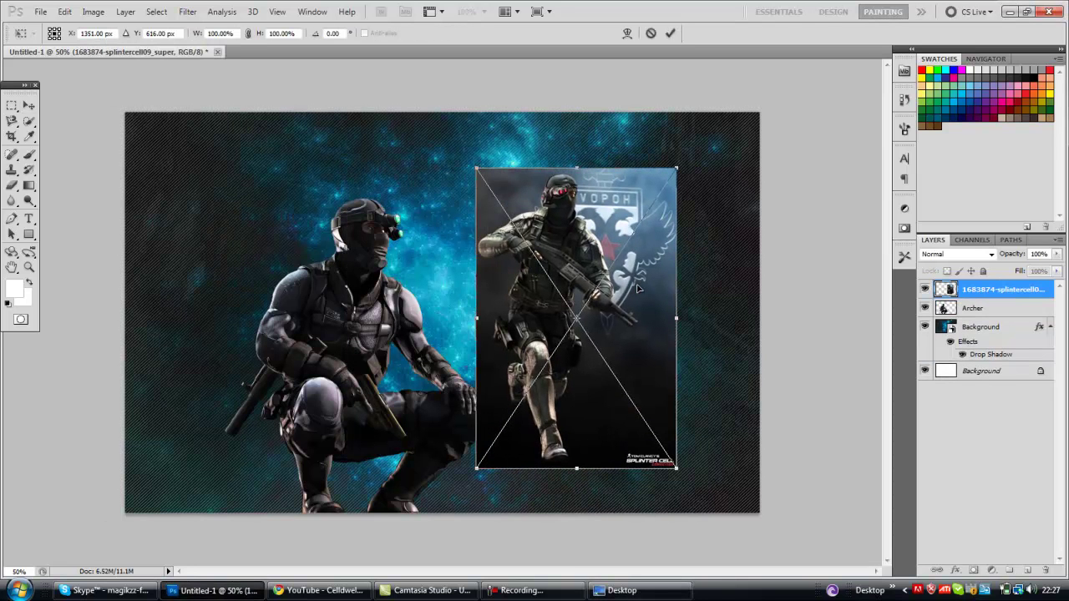
drag(677, 169, 756, 78)
drag(704, 214, 689, 251)
key(Return)
Step: Rename the placed soldier layer Kestrel
text(Kestrek)
key(Return)
double_click(1004, 291)
click(812, 309)
double_click(991, 290)
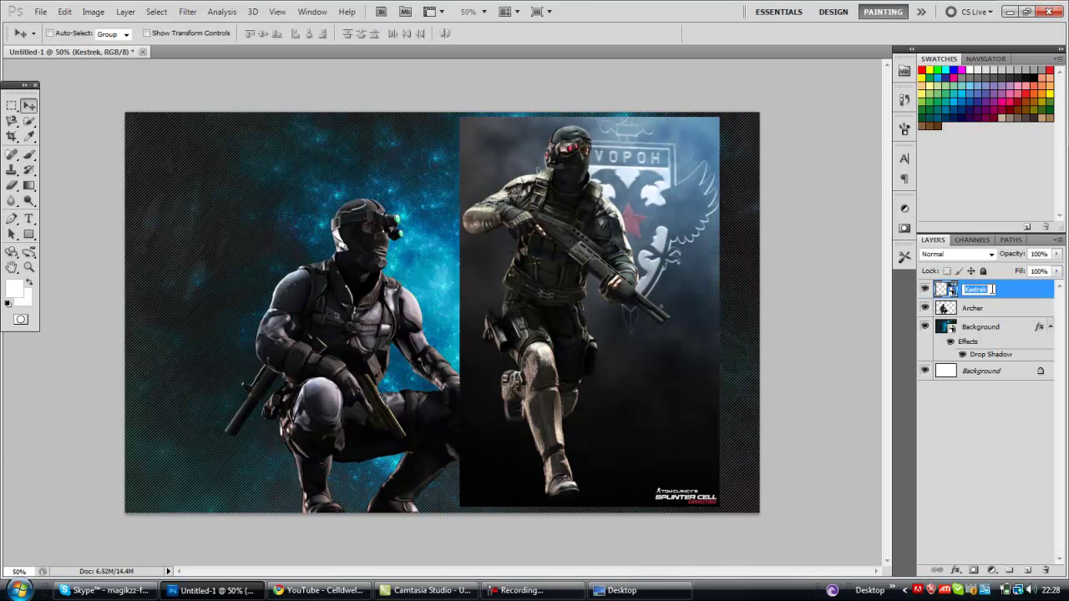
Step: Rasterize the Kestrel layer so the Eraser tool can be used on it
key(ctrl+plus)
key(ctrl+plus)
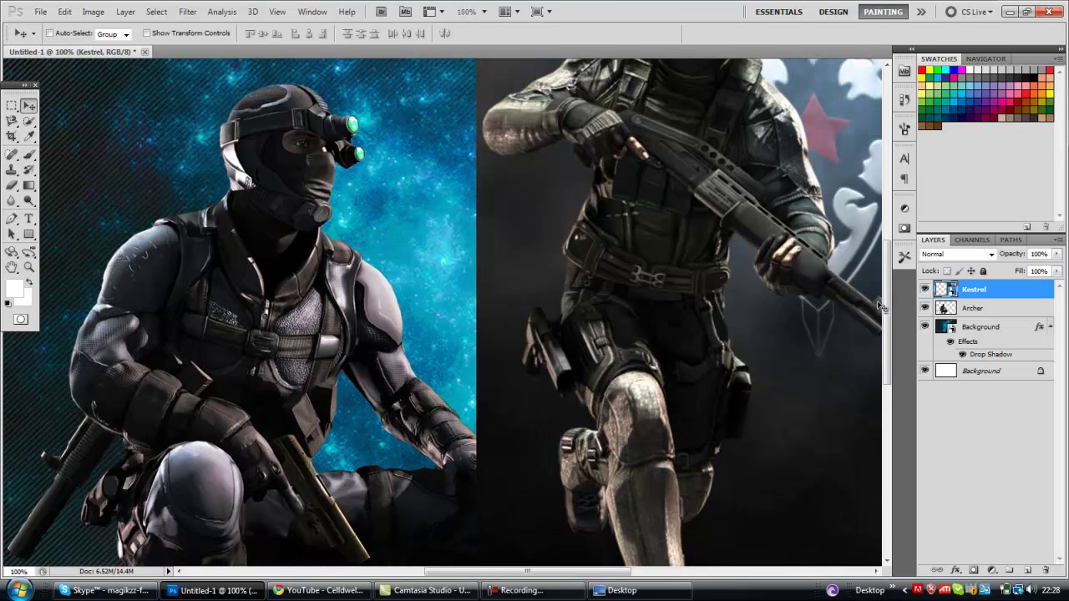
drag(887, 301, 897, 256)
drag(522, 572, 545, 572)
key(e)
click(738, 235)
click(517, 235)
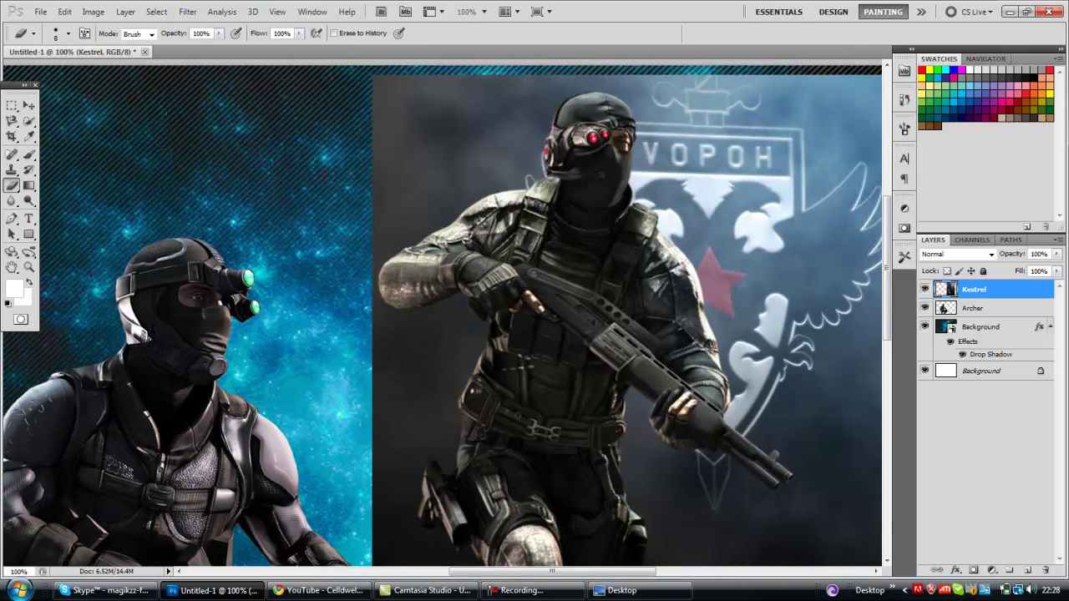
Step: Erase the large backdrop areas around the Kestrel soldier's head, shoulders and gun with a much larger eraser
drag(614, 573, 638, 573)
key(bracketright)
key(bracketright)
key(bracketright)
key(bracketright)
key(bracketright)
key(bracketright)
key(bracketright)
key(bracketright)
key(bracketright)
key(bracketright)
key(bracketright)
key(bracketright)
key(bracketright)
mouse_move(707, 159)
mouse_down()
mouse_move(626, 162)
mouse_move(720, 276)
mouse_move(535, 92)
mouse_move(351, 100)
mouse_move(442, 104)
mouse_up()
drag(719, 292, 794, 465)
Step: Erase the large backdrop areas on both sides of the Kestrel soldier's legs with the large eraser
drag(888, 315, 888, 407)
mouse_move(770, 204)
mouse_down()
mouse_move(660, 273)
mouse_move(605, 326)
mouse_move(585, 472)
mouse_move(710, 413)
mouse_up()
mouse_move(350, 486)
mouse_down()
mouse_move(276, 361)
mouse_move(240, 232)
mouse_move(242, 279)
mouse_move(229, 196)
mouse_up()
Step: Erase the remaining backdrop along the top of the Kestrel soldier's head with a 15 px eraser
scroll(230, 196, up, 3)
key(bracketleft)
key(bracketleft)
key(bracketleft)
key(bracketleft)
key(bracketleft)
key(bracketleft)
key(bracketleft)
key(bracketleft)
drag(887, 280, 889, 150)
key(ctrl+plus)
key(ctrl+plus)
key(ctrl+plus)
mouse_move(533, 151)
mouse_down()
mouse_move(660, 138)
mouse_move(809, 196)
mouse_move(724, 90)
mouse_up()
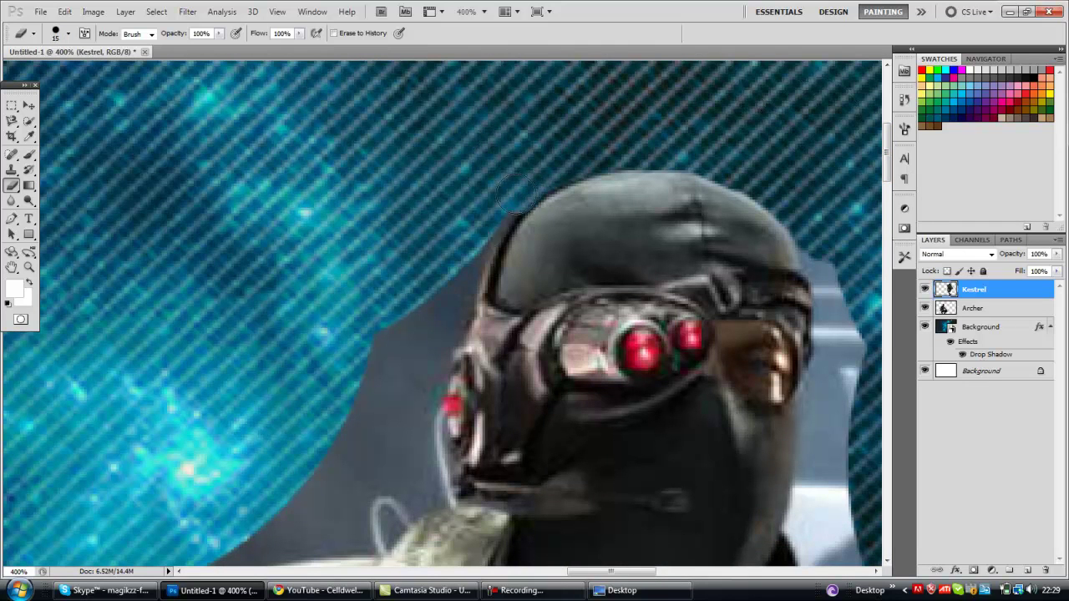
Step: Erase the backdrop beside the Kestrel soldier's goggles and earpiece down to the collar
key(ctrl+plus)
drag(448, 326, 407, 440)
drag(378, 343, 315, 482)
mouse_move(887, 135)
mouse_down()
mouse_move(890, 165)
mouse_move(888, 150)
mouse_up()
mouse_move(397, 213)
mouse_down()
mouse_move(367, 418)
mouse_move(275, 493)
mouse_move(234, 393)
mouse_move(340, 230)
mouse_move(219, 299)
mouse_up()
Step: Erase the backdrop along the Kestrel soldier's shoulder and upper arm, clearing the outer area with a 60 px eraser
drag(633, 572, 586, 573)
drag(887, 162, 887, 186)
mouse_move(842, 159)
mouse_down()
mouse_move(763, 178)
mouse_move(662, 232)
mouse_move(530, 367)
mouse_move(367, 464)
mouse_move(196, 527)
mouse_move(530, 275)
mouse_move(485, 227)
mouse_move(128, 309)
mouse_up()
key(ctrl+minus)
key(ctrl+minus)
key(ctrl+minus)
key(ctrl+minus)
drag(208, 297, 213, 413)
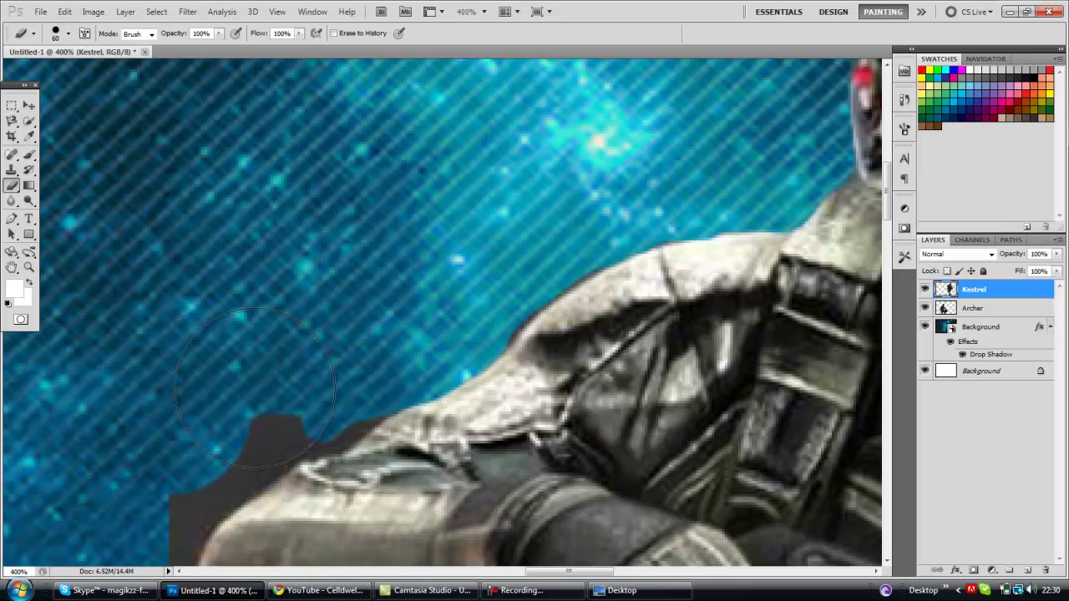
click(224, 416)
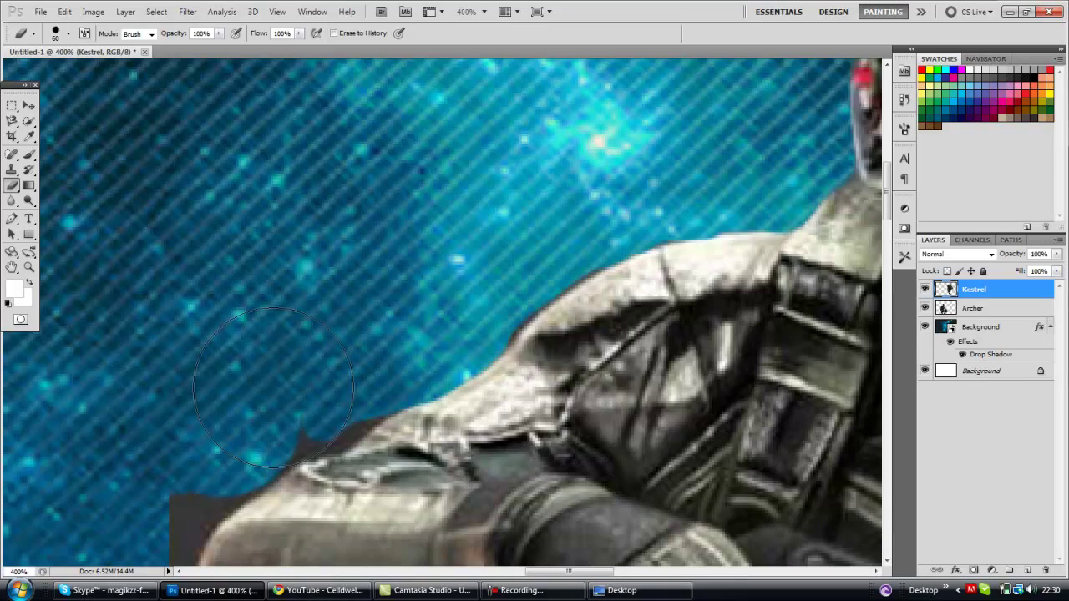
Step: Erase the backdrop around the Kestrel soldier's bent elbow and beneath the forearm with a smaller eraser
key([)
key([)
key([)
key([)
key([)
key([)
key(ctrl+plus)
key(ctrl+plus)
drag(889, 198, 892, 220)
scroll(893, 219, down, 2)
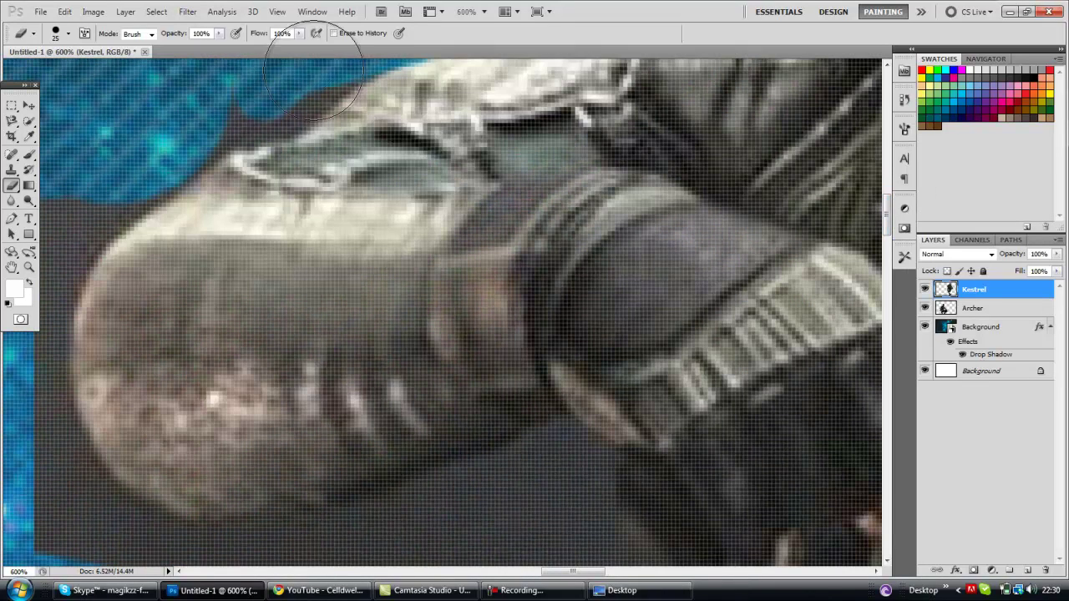
mouse_move(283, 113)
mouse_down()
mouse_move(219, 132)
mouse_move(72, 248)
mouse_move(48, 365)
mouse_move(73, 479)
mouse_move(68, 445)
mouse_move(100, 497)
mouse_move(178, 545)
mouse_move(144, 535)
mouse_move(233, 538)
mouse_move(156, 507)
mouse_move(100, 499)
mouse_up()
key(ctrl+minus)
mouse_move(519, 428)
mouse_down()
mouse_move(402, 477)
mouse_move(248, 502)
mouse_up()
Step: Erase the backdrop below the Kestrel soldier's forearm and along the side of the torso
key(ctrl+plus)
key(ctrl+plus)
drag(576, 451, 612, 477)
scroll(879, 235, down, 5)
mouse_move(622, 84)
mouse_down()
mouse_move(629, 148)
mouse_move(641, 147)
mouse_move(707, 202)
mouse_move(545, 249)
mouse_move(484, 397)
mouse_move(435, 354)
mouse_move(557, 338)
mouse_move(619, 286)
mouse_move(610, 216)
mouse_move(554, 149)
mouse_move(461, 244)
mouse_move(358, 234)
mouse_move(258, 242)
mouse_up()
key(bracketright)
key(bracketright)
key(bracketright)
key(bracketright)
key(bracketleft)
drag(889, 249, 892, 256)
mouse_move(753, 149)
mouse_down()
mouse_move(718, 326)
mouse_move(641, 486)
mouse_move(650, 484)
mouse_move(727, 341)
mouse_move(714, 227)
mouse_move(725, 248)
mouse_move(539, 383)
mouse_up()
Step: Clear the leftover backdrop beside the Kestrel soldier's torso with a larger eraser
key(bracketright)
key(bracketright)
key(bracketright)
key(bracketright)
key(bracketright)
key(bracketright)
mouse_move(478, 436)
mouse_down()
mouse_move(617, 311)
mouse_move(521, 508)
mouse_up()
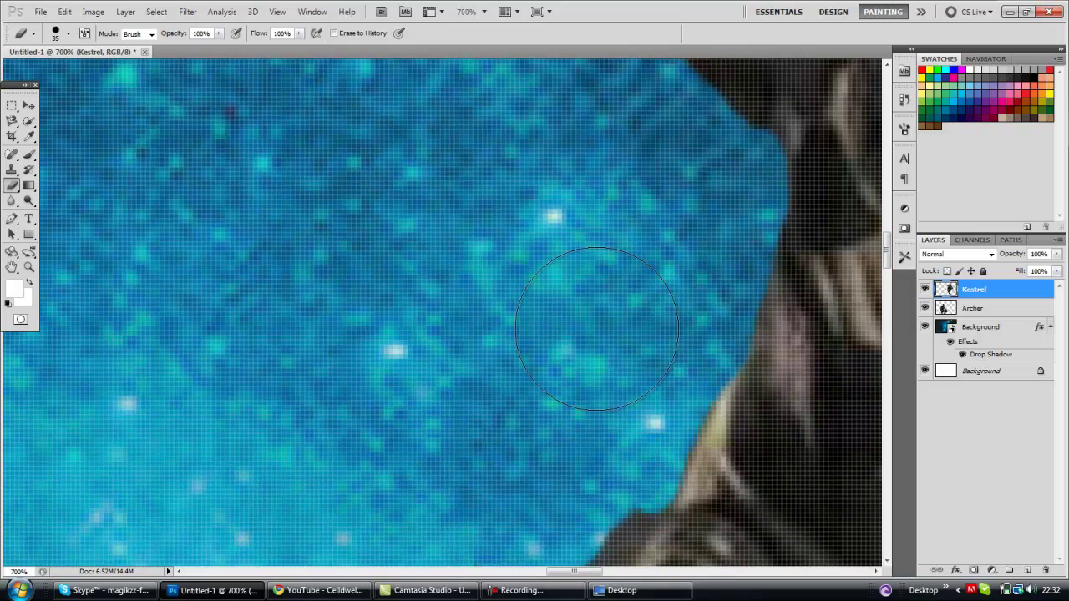
Step: Erase the backdrop beside the Kestrel soldier's waist down towards the holster
key(ctrl+minus)
key(ctrl+minus)
key(ctrl+minus)
drag(887, 258, 888, 280)
mouse_move(535, 250)
mouse_down()
mouse_move(429, 346)
mouse_move(485, 410)
mouse_move(424, 531)
mouse_up()
key(ctrl+minus)
key(ctrl+minus)
key(ctrl+minus)
key(ctrl+minus)
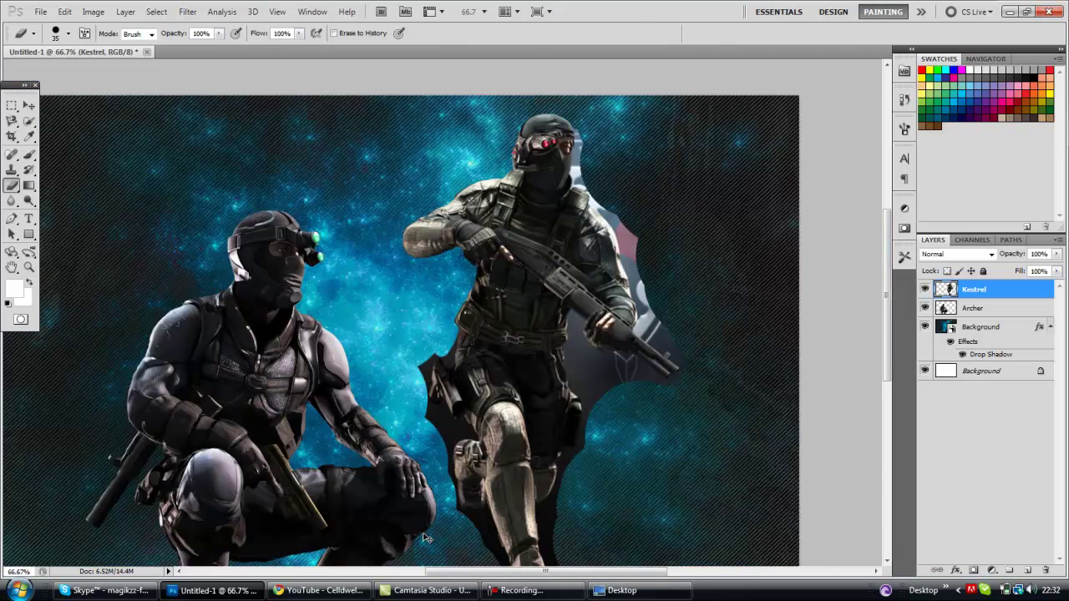
Step: Erase the backdrop between the Kestrel soldier's hip and the upper part of the holstered pistol with a smaller eraser
key(ctrl+plus)
key(ctrl+plus)
key(ctrl+plus)
key(ctrl+plus)
key(ctrl+plus)
drag(888, 259, 888, 294)
key(bracketleft)
key(bracketleft)
mouse_move(539, 138)
mouse_down()
mouse_move(512, 208)
mouse_move(513, 312)
mouse_move(490, 351)
mouse_move(468, 291)
mouse_move(403, 289)
mouse_move(371, 310)
mouse_move(343, 368)
mouse_up()
key(ctrl+plus)
key(ctrl+plus)
key(ctrl+plus)
drag(276, 411, 215, 370)
Step: Erase the backdrop along the underside of the Kestrel soldier's holstered pistol with a 5 px eraser
key(ctrl+minus)
key(ctrl+minus)
drag(888, 312, 889, 325)
key(ctrl+minus)
key(ctrl+minus)
key(ctrl+minus)
key(ctrl+minus)
key(ctrl+minus)
scroll(426, 278, up, 3)
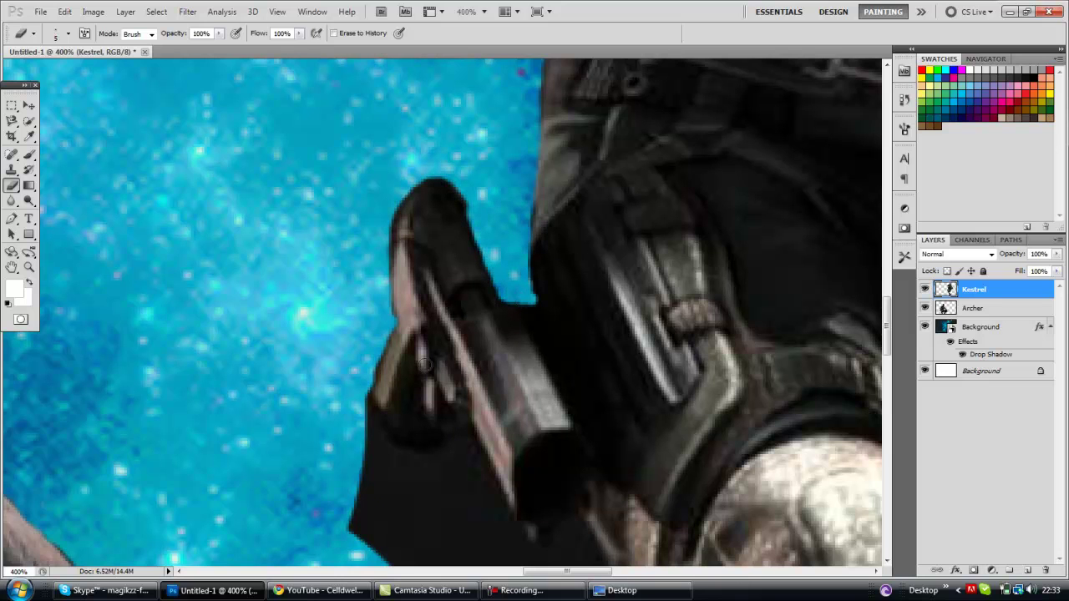
drag(367, 399, 415, 461)
key(ctrl+minus)
key(ctrl+minus)
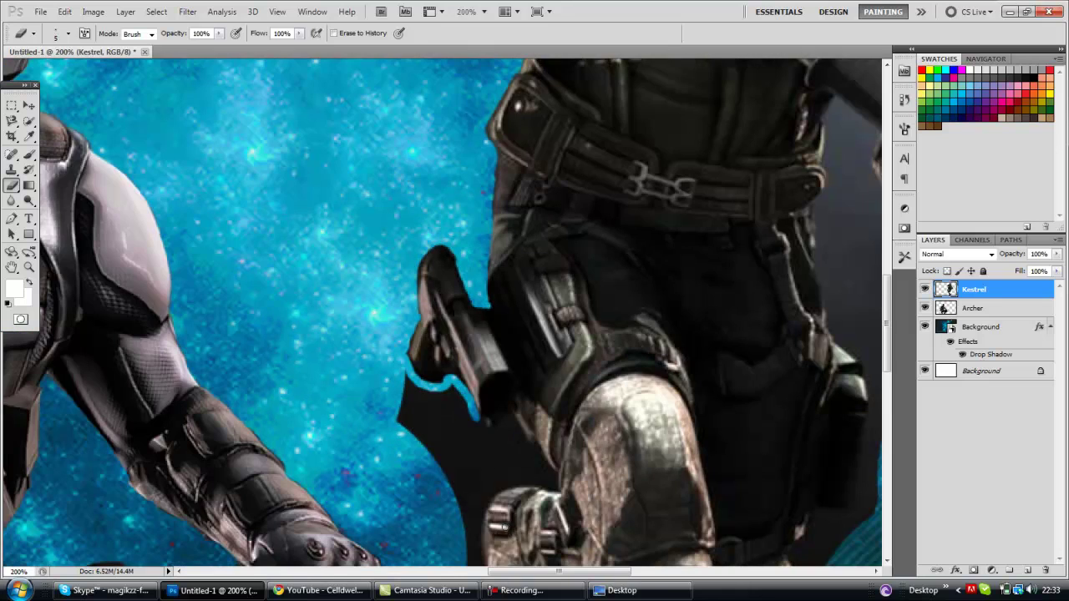
Step: Clear the larger backdrop area below the holstered pistol with a 35 px eraser
key(bracketright)
key(bracketright)
key(bracketright)
key(bracketright)
mouse_move(488, 439)
mouse_down()
mouse_move(455, 435)
mouse_move(405, 394)
mouse_up()
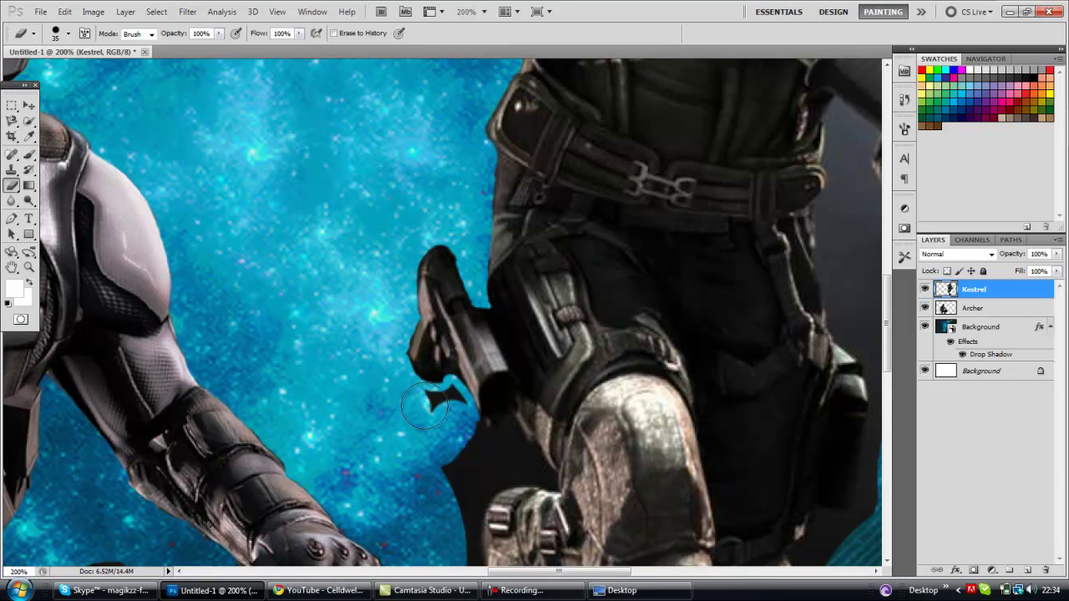
Step: Erase the backdrop between the holstered pistol and the Kestrel soldier's raised rear foot with a smaller eraser
key(ctrl+plus)
key(ctrl+plus)
key(ctrl+plus)
key(ctrl+plus)
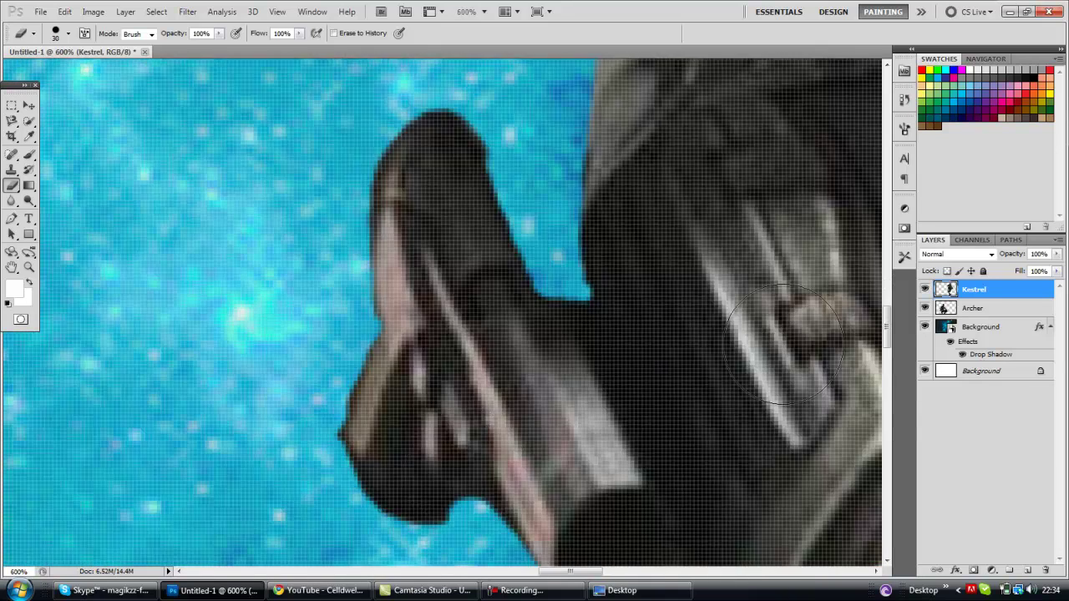
key(bracketleft)
key(bracketleft)
key(bracketleft)
key(bracketleft)
key(bracketleft)
mouse_move(543, 188)
mouse_down()
mouse_move(581, 224)
mouse_move(639, 167)
mouse_move(729, 259)
mouse_move(779, 344)
mouse_move(703, 343)
mouse_move(527, 451)
mouse_move(545, 273)
mouse_move(490, 371)
mouse_up()
key(bracketright)
key(bracketright)
mouse_move(590, 276)
mouse_down()
mouse_move(623, 251)
mouse_move(693, 294)
mouse_up()
drag(889, 361, 894, 386)
mouse_move(549, 197)
mouse_down()
mouse_move(551, 366)
mouse_move(598, 539)
mouse_move(519, 230)
mouse_up()
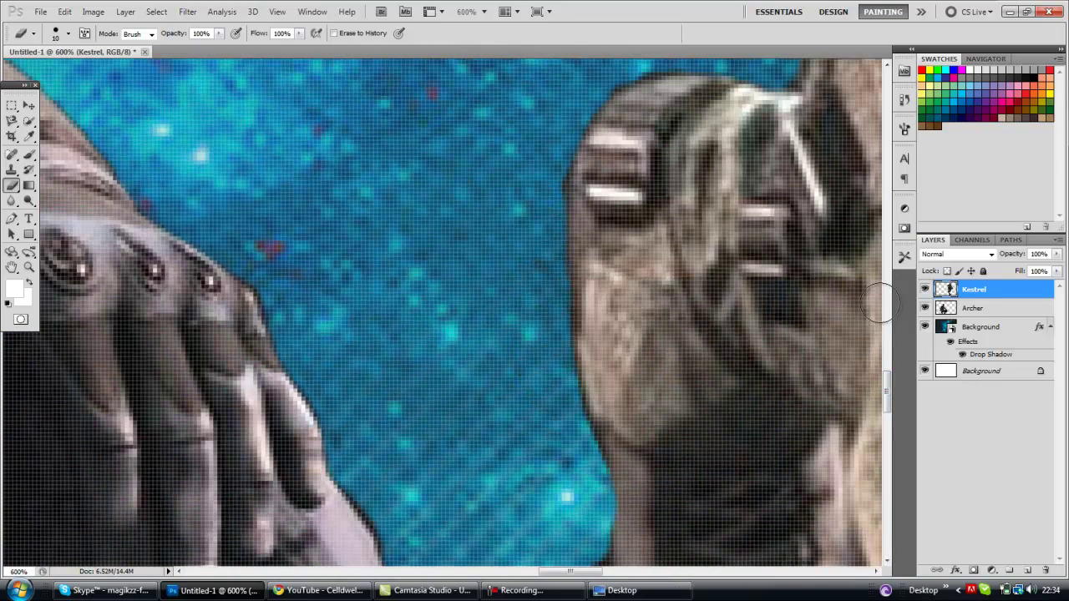
Step: Erase the backdrop along the back and underside of the Kestrel soldier's raised boot with a small eraser
drag(887, 386, 888, 422)
mouse_move(596, 182)
mouse_down()
mouse_move(598, 255)
mouse_move(735, 410)
mouse_move(850, 355)
mouse_move(637, 387)
mouse_up()
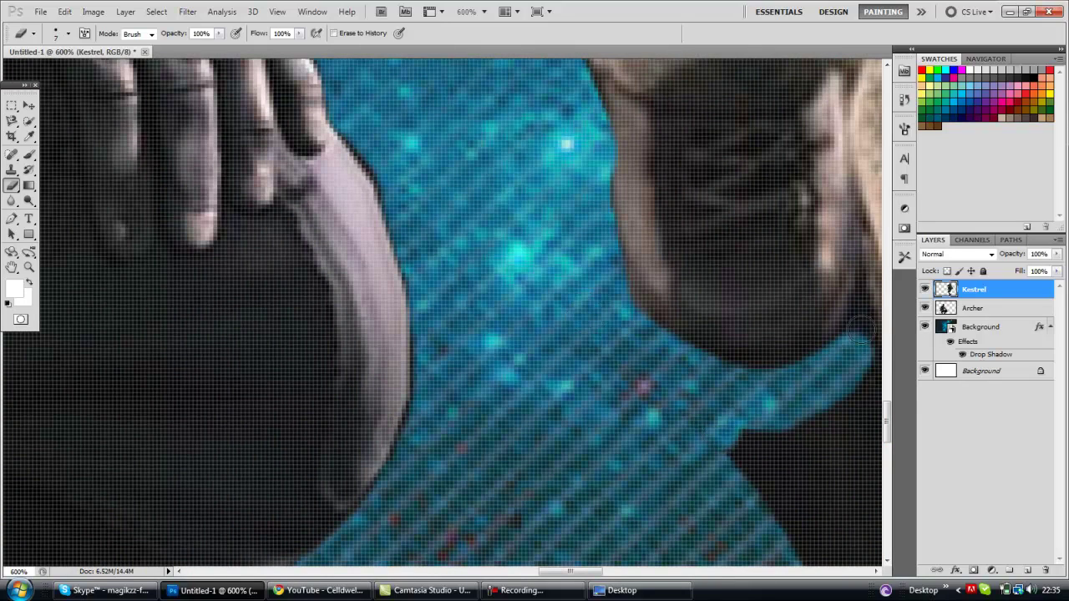
key(ctrl+minus)
key(ctrl+minus)
key(ctrl+minus)
key(ctrl+minus)
key(ctrl+minus)
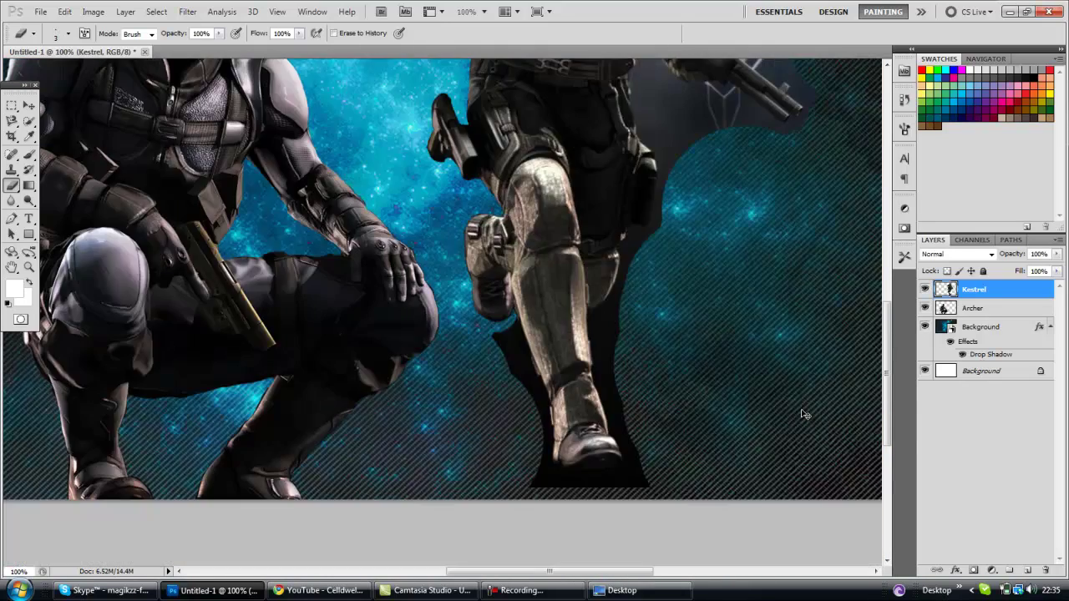
Step: Erase the backdrop along the rear edge of the Kestrel soldier's front shin, clearing the wider area with a 35 px eraser
key(ctrl+plus)
key(ctrl+plus)
key(ctrl+plus)
drag(590, 573, 614, 574)
mouse_move(889, 410)
mouse_down()
mouse_move(890, 467)
mouse_move(889, 428)
mouse_up()
mouse_move(491, 94)
mouse_down()
mouse_move(620, 446)
mouse_move(590, 442)
mouse_move(409, 167)
mouse_move(421, 181)
mouse_move(507, 129)
mouse_move(618, 438)
mouse_move(627, 522)
mouse_move(549, 353)
mouse_move(456, 192)
mouse_move(522, 267)
mouse_up()
key(ctrl+z)
key(bracketright)
key(bracketright)
key(bracketright)
key(bracketright)
key(bracketright)
key(bracketright)
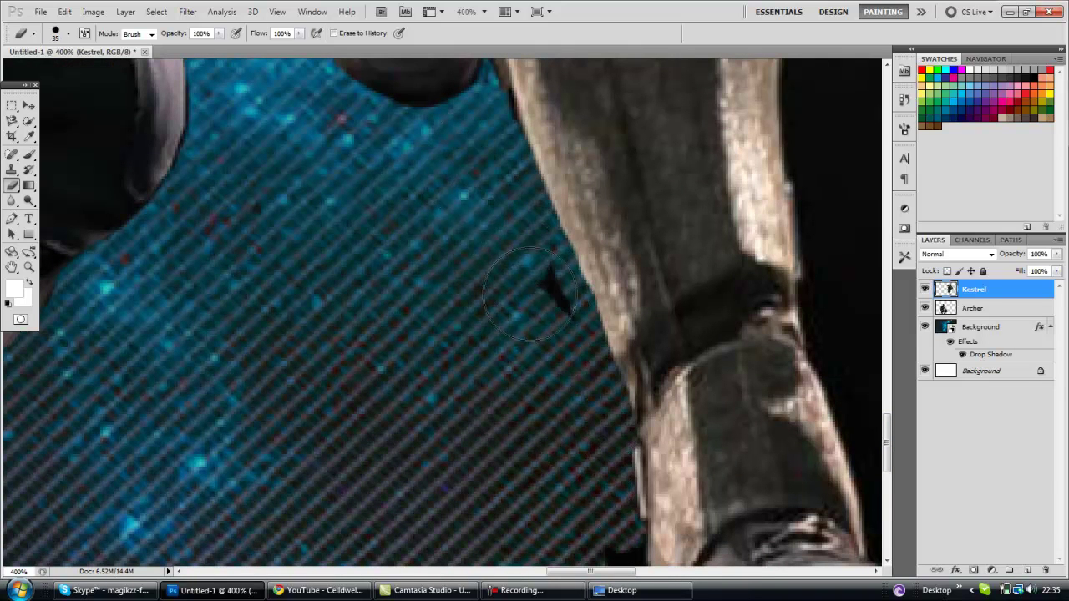
Step: Erase the backdrop along the inner side of the Kestrel soldier's front boot, then clear the area beneath it with a larger eraser
key(bracketleft)
key(bracketleft)
drag(887, 443, 888, 482)
mouse_move(639, 228)
mouse_down()
mouse_move(629, 355)
mouse_move(600, 368)
mouse_move(576, 432)
mouse_up()
key(bracketright)
key(bracketright)
key(bracketright)
key(bracketright)
key(bracketright)
mouse_move(640, 401)
mouse_down()
mouse_move(665, 416)
mouse_move(810, 436)
mouse_up()
Step: Erase the backdrop below the front boot's toe and along the boot's outer edge
drag(574, 572, 620, 572)
mouse_move(254, 435)
mouse_down()
mouse_move(482, 405)
mouse_move(488, 443)
mouse_up()
mouse_move(393, 84)
mouse_down()
mouse_move(430, 230)
mouse_move(488, 325)
mouse_move(491, 240)
mouse_move(448, 163)
mouse_move(444, 111)
mouse_up()
mouse_move(887, 470)
mouse_down()
mouse_move(888, 399)
mouse_move(887, 441)
mouse_up()
mouse_move(359, 122)
mouse_down()
mouse_move(397, 334)
mouse_move(480, 376)
mouse_move(421, 251)
mouse_move(409, 75)
mouse_up()
Step: Erase the dark backdrop along the outer edge of the Kestrel soldier's front shin up to the rear leg
drag(887, 455, 887, 416)
mouse_move(416, 294)
mouse_down()
mouse_move(352, 324)
mouse_move(385, 538)
mouse_up()
drag(886, 423, 886, 428)
mouse_move(436, 475)
mouse_down()
mouse_move(426, 556)
mouse_move(395, 374)
mouse_move(378, 410)
mouse_move(462, 264)
mouse_up()
mouse_move(472, 100)
mouse_down()
mouse_move(422, 251)
mouse_move(452, 389)
mouse_up()
Step: Erase the backdrop beside the Kestrel soldier's rear thigh and under the thigh pouch with a 9 px eraser
drag(888, 416, 887, 368)
drag(477, 384, 479, 388)
drag(527, 321, 492, 410)
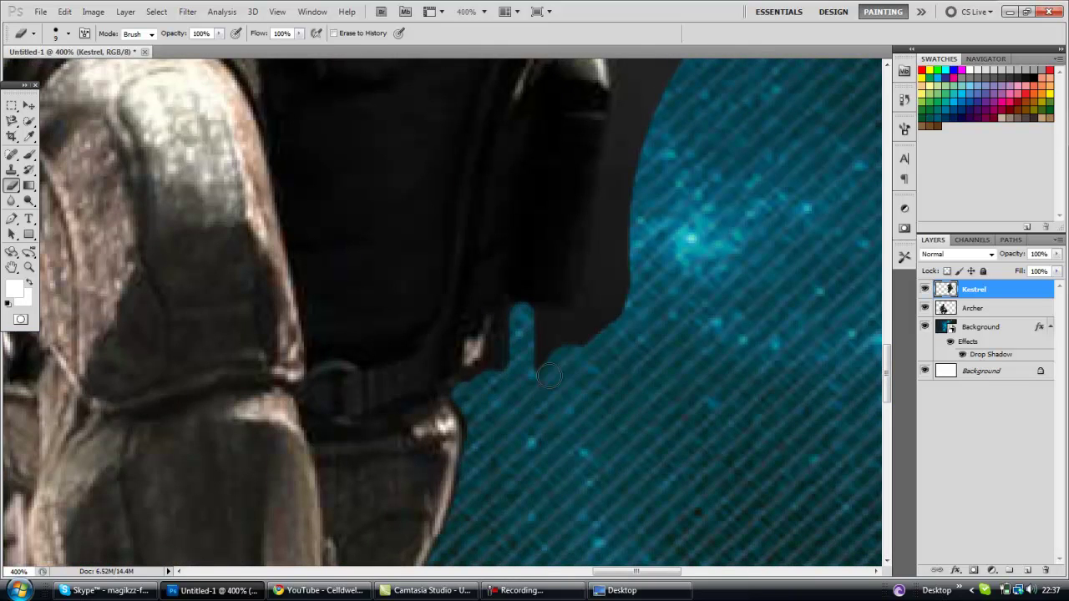
Step: Erase the backdrop along the Kestrel soldier's hip and thigh straps below the belt with a 9 px eraser
key(ctrl+minus)
key(ctrl+minus)
key(ctrl+minus)
key(ctrl+minus)
key(ctrl+minus)
key(ctrl+plus)
key(ctrl+plus)
key(ctrl+plus)
key(ctrl+plus)
key(ctrl+plus)
drag(518, 575, 645, 578)
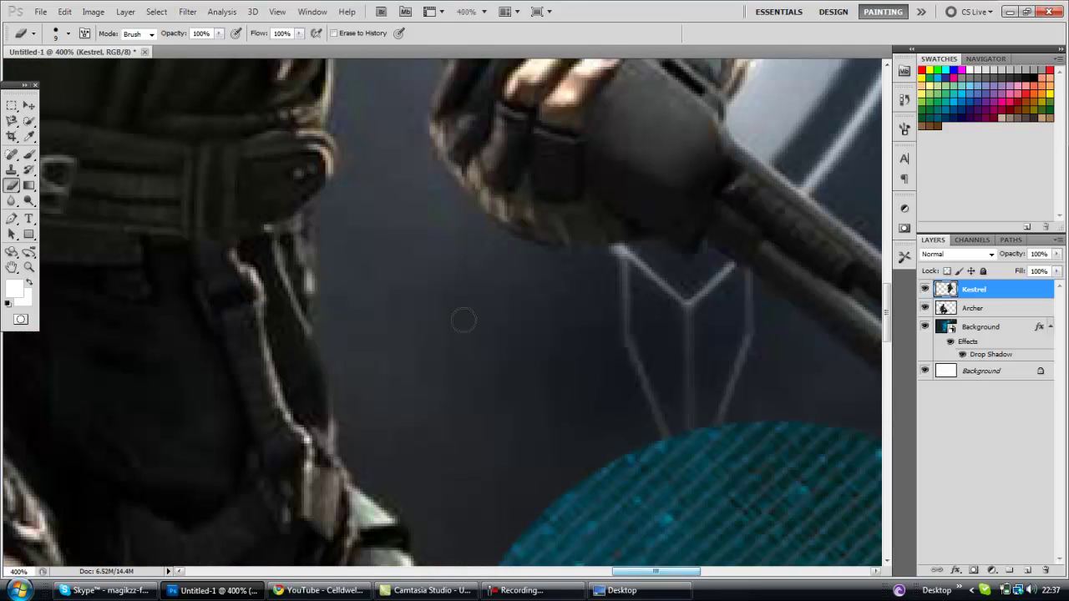
mouse_move(326, 221)
mouse_down()
mouse_move(361, 457)
mouse_move(558, 502)
mouse_move(432, 404)
mouse_up()
Step: Clear the large backdrop area between the Kestrel soldier's hip and rifle hand with a large eraser, using 70 px near the hand
key(bracketright)
key(bracketright)
key(bracketright)
key(bracketright)
key(bracketright)
key(bracketright)
key(bracketright)
click(598, 437)
key(bracketleft)
key(bracketleft)
key(bracketleft)
key(bracketleft)
click(416, 268)
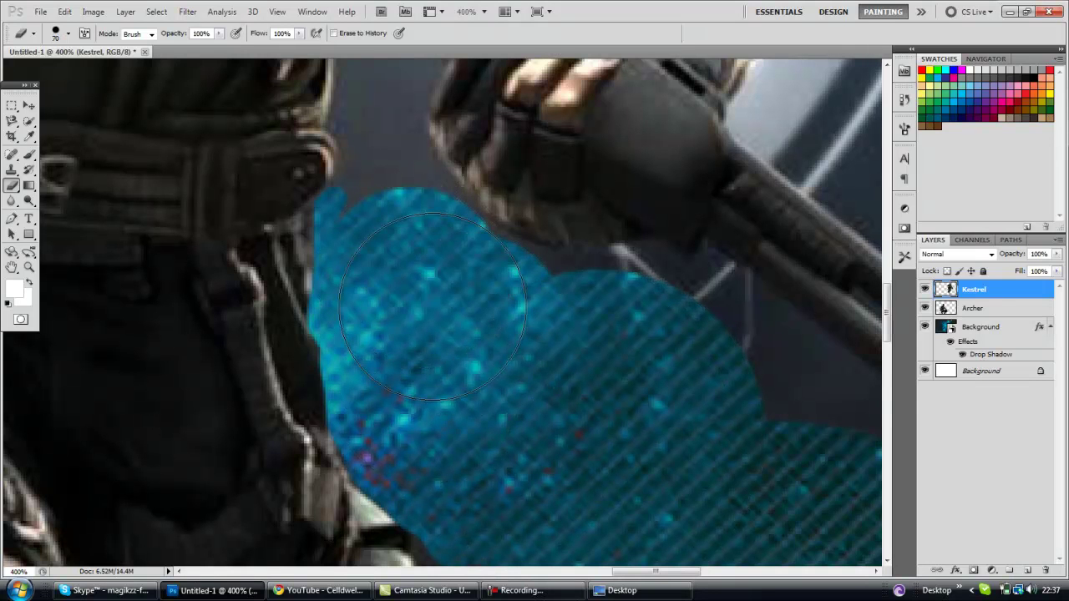
Step: Erase the backdrop beside the Kestrel soldier's thigh pouch and along the torso above the belt with a 9 px eraser
key(bracketleft)
key(bracketleft)
key(bracketleft)
key(bracketleft)
drag(888, 316, 887, 361)
mouse_move(467, 170)
mouse_down()
mouse_move(389, 483)
mouse_move(351, 489)
mouse_up()
drag(889, 348, 885, 281)
drag(348, 245, 345, 348)
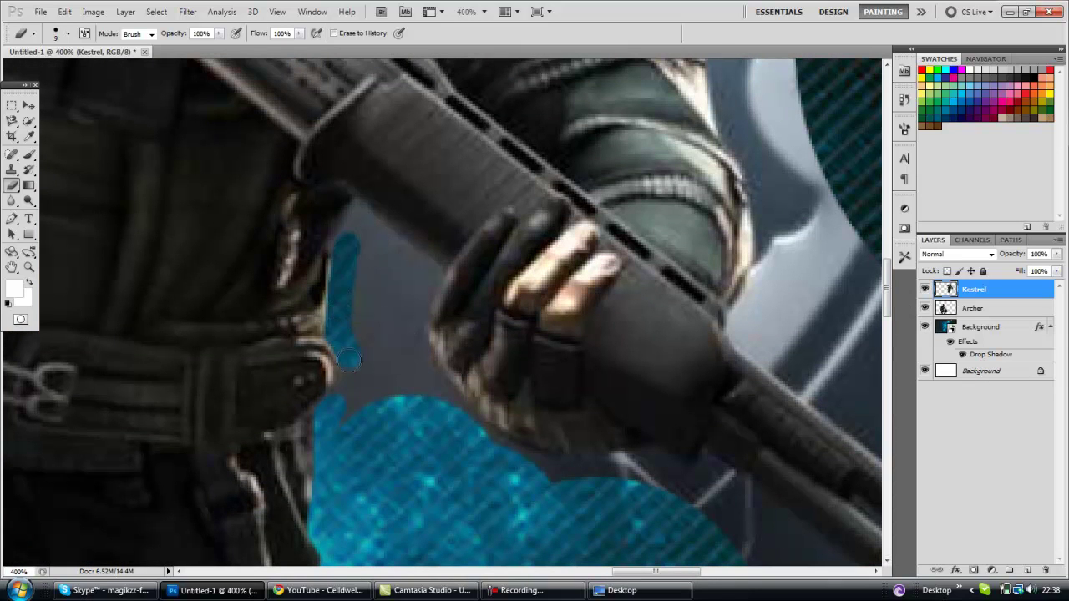
Step: Clear the remaining backdrop enclosed by the Kestrel soldier's torso, rifle handguard and gloved hand
drag(349, 229, 416, 266)
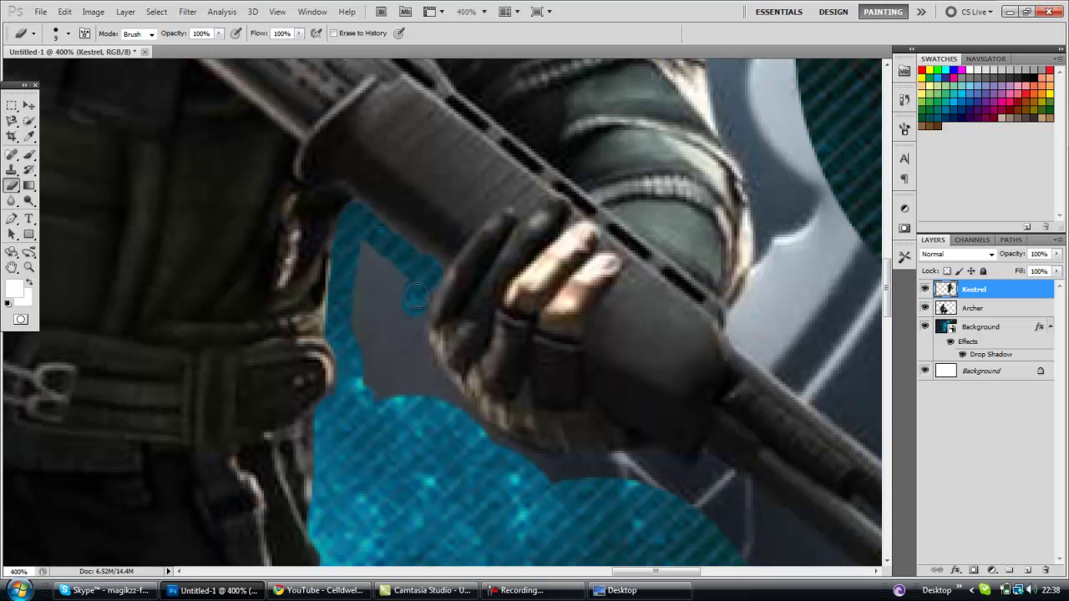
drag(546, 459, 416, 306)
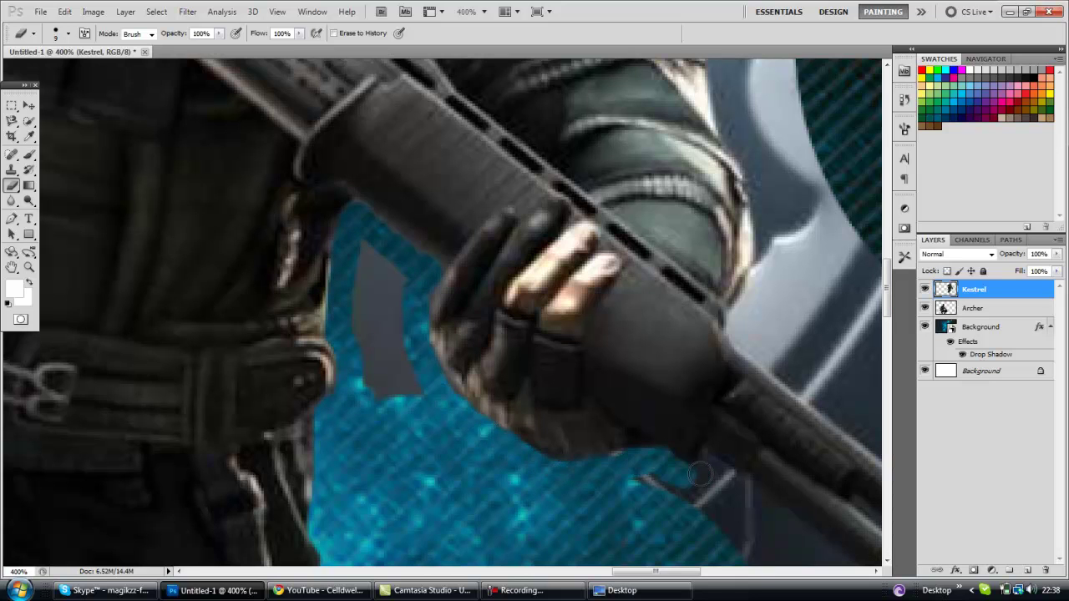
drag(366, 248, 401, 382)
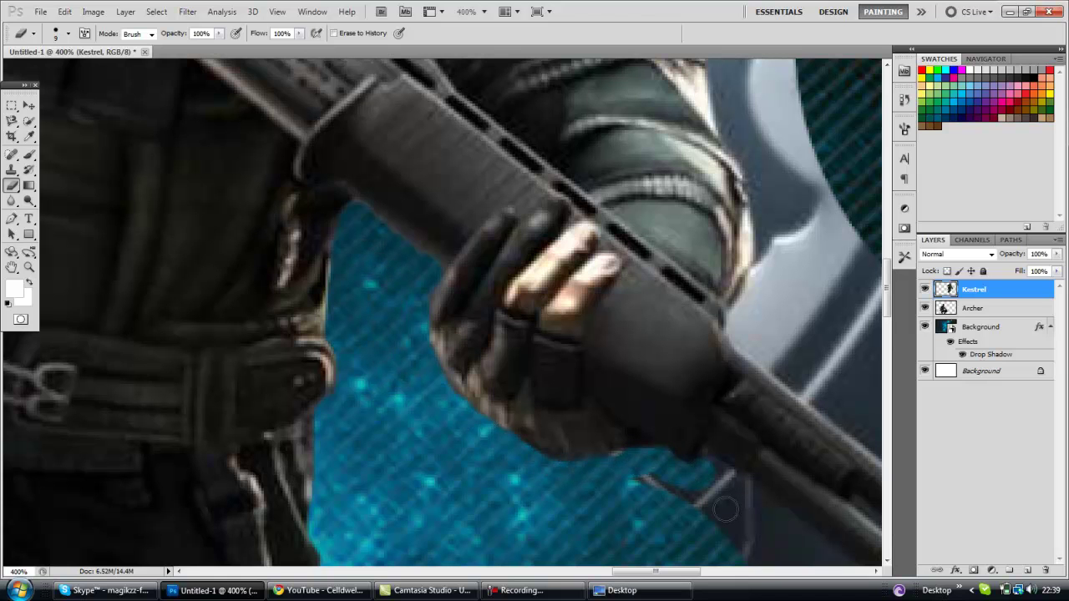
Step: Erase the backdrop around the rifle barrel with a 3 px eraser and beside the Kestrel soldier's elbow with a 10 px eraser
drag(887, 299, 887, 315)
drag(628, 572, 654, 573)
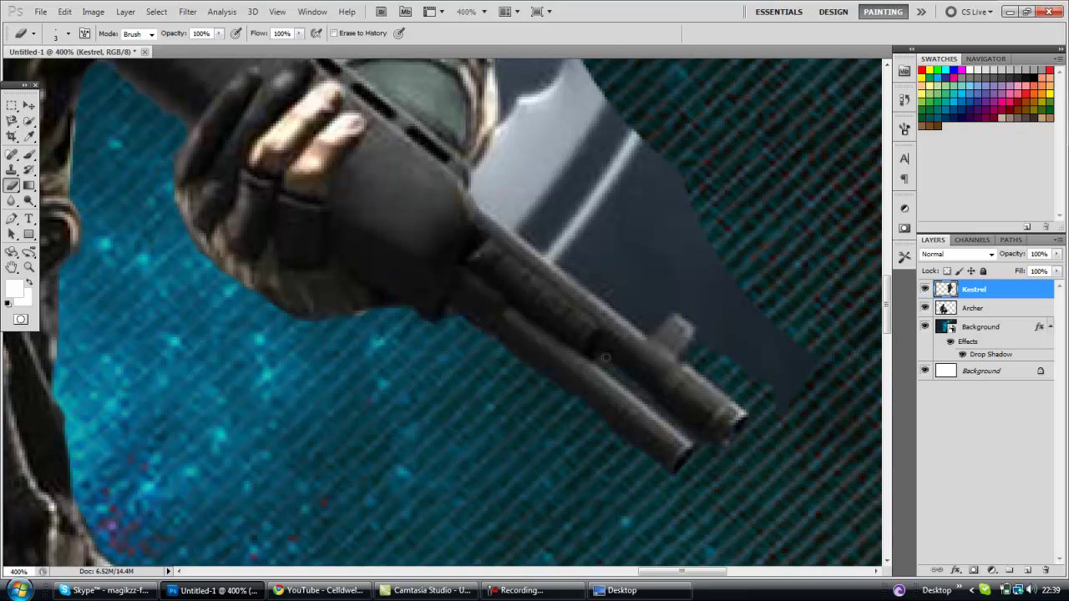
scroll(883, 331, up, 3)
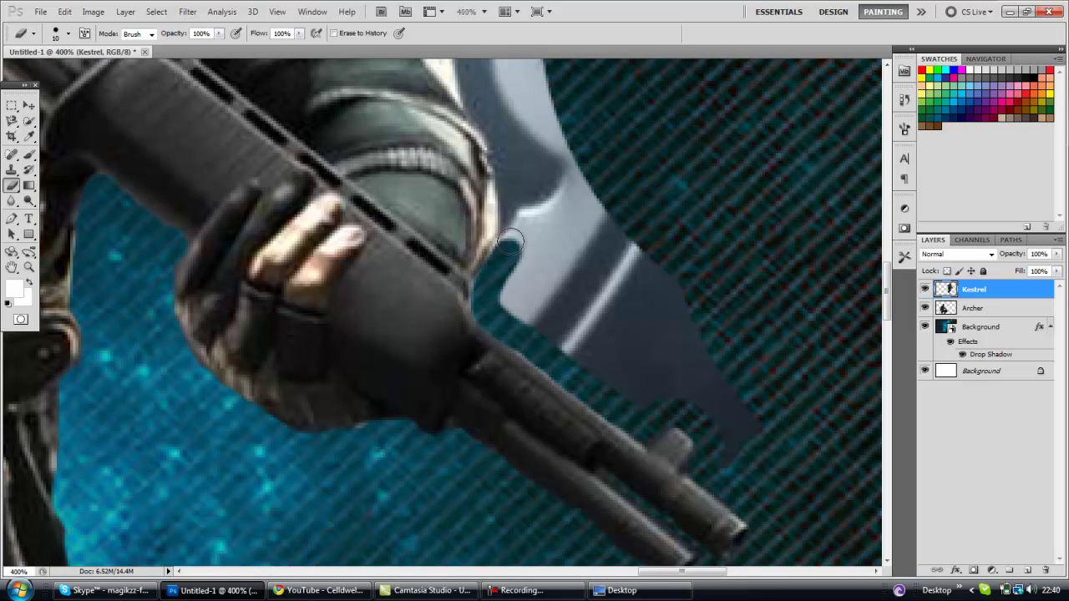
mouse_move(508, 133)
mouse_down()
mouse_move(536, 221)
mouse_move(520, 294)
mouse_move(684, 375)
mouse_move(747, 436)
mouse_move(681, 322)
mouse_move(617, 270)
mouse_move(571, 254)
mouse_move(584, 179)
mouse_move(543, 148)
mouse_up()
Step: Erase the grey and pink backdrop along the outer edge of the Kestrel soldier's upper arm with a 10 px eraser
scroll(660, 294, up, 5)
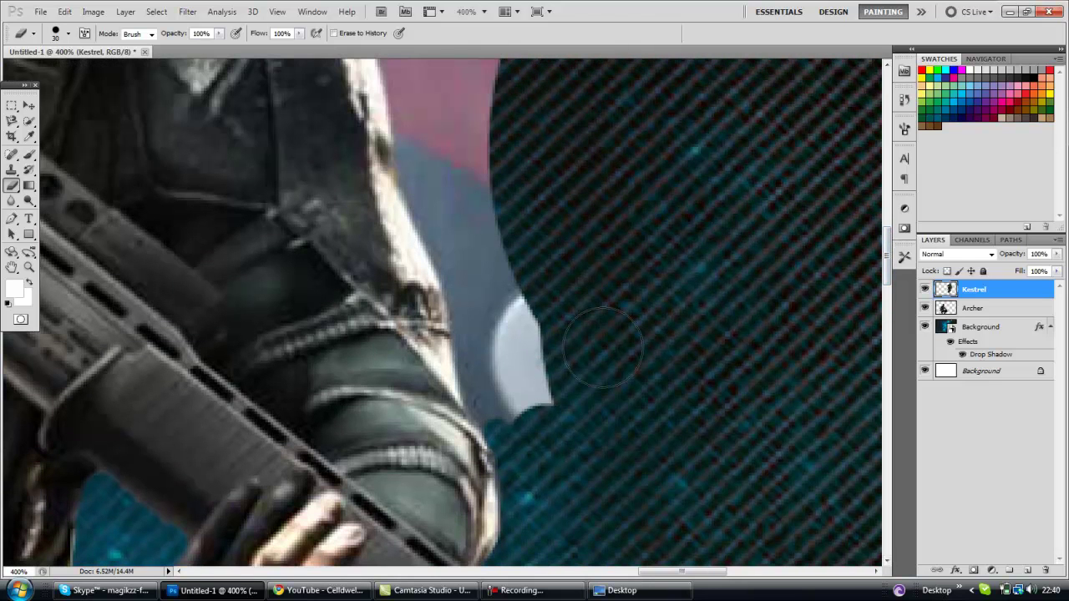
mouse_move(445, 267)
mouse_down()
mouse_move(492, 425)
mouse_move(532, 410)
mouse_move(439, 219)
mouse_move(426, 238)
mouse_move(387, 68)
mouse_up()
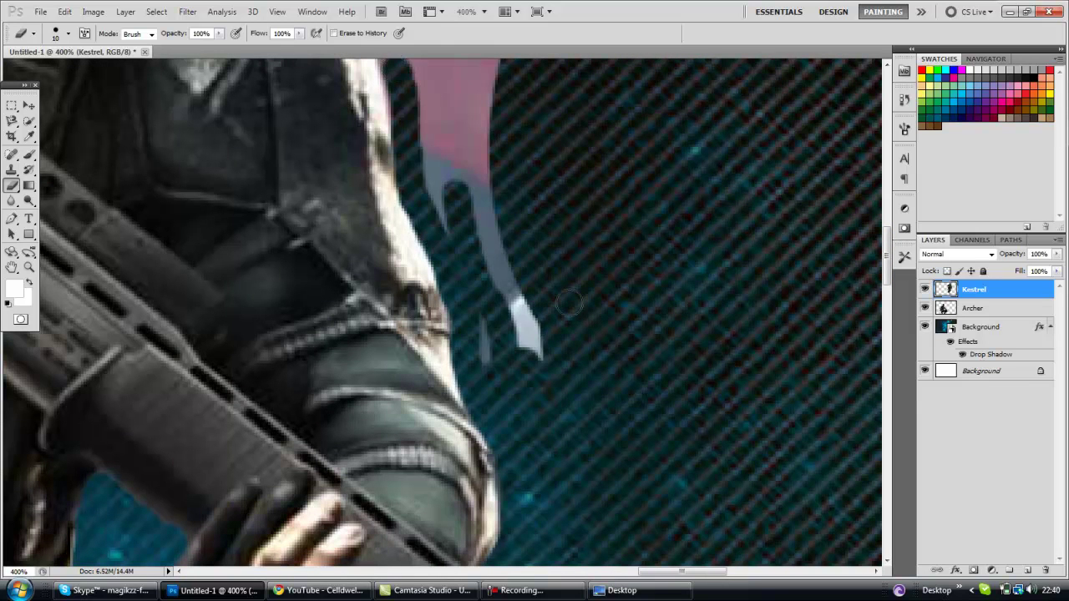
mouse_move(537, 328)
mouse_down()
mouse_move(443, 184)
mouse_move(499, 157)
mouse_up()
Step: Erase the backdrop along the Kestrel soldier's shoulder, collar and neck with a 9 px eraser
drag(889, 263, 888, 209)
mouse_move(239, 275)
mouse_down()
mouse_move(286, 316)
mouse_move(297, 360)
mouse_move(401, 526)
mouse_move(551, 477)
mouse_move(406, 498)
mouse_up()
drag(358, 399, 401, 439)
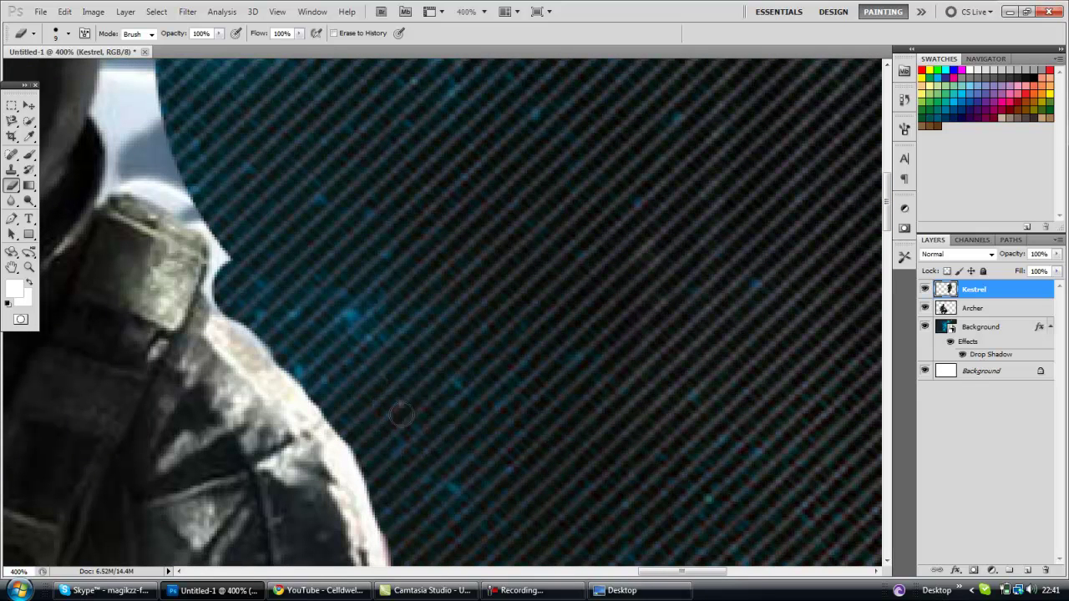
drag(213, 226, 116, 179)
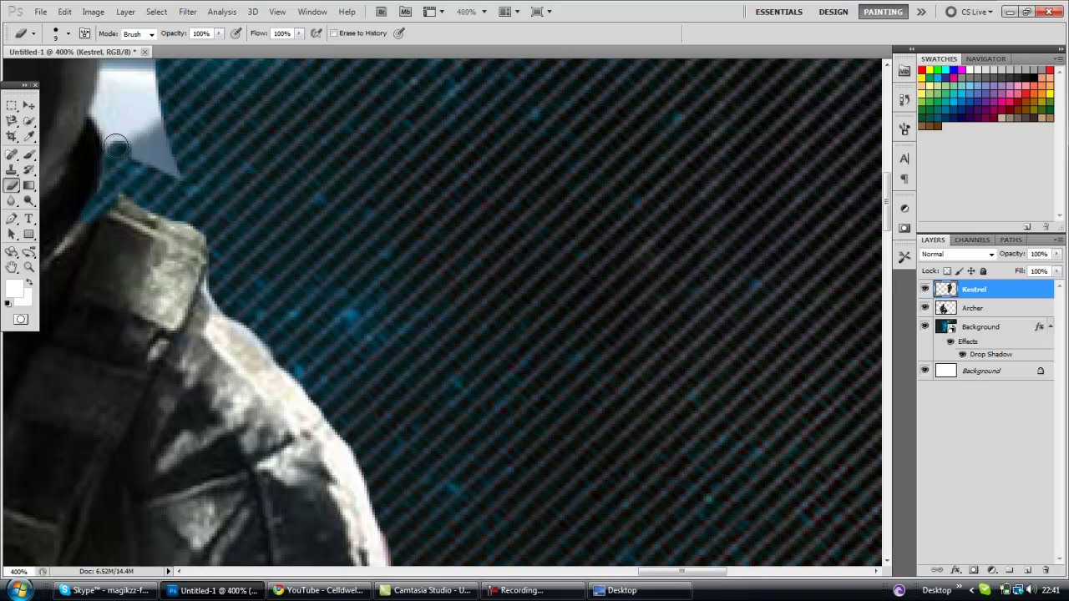
drag(101, 112, 152, 92)
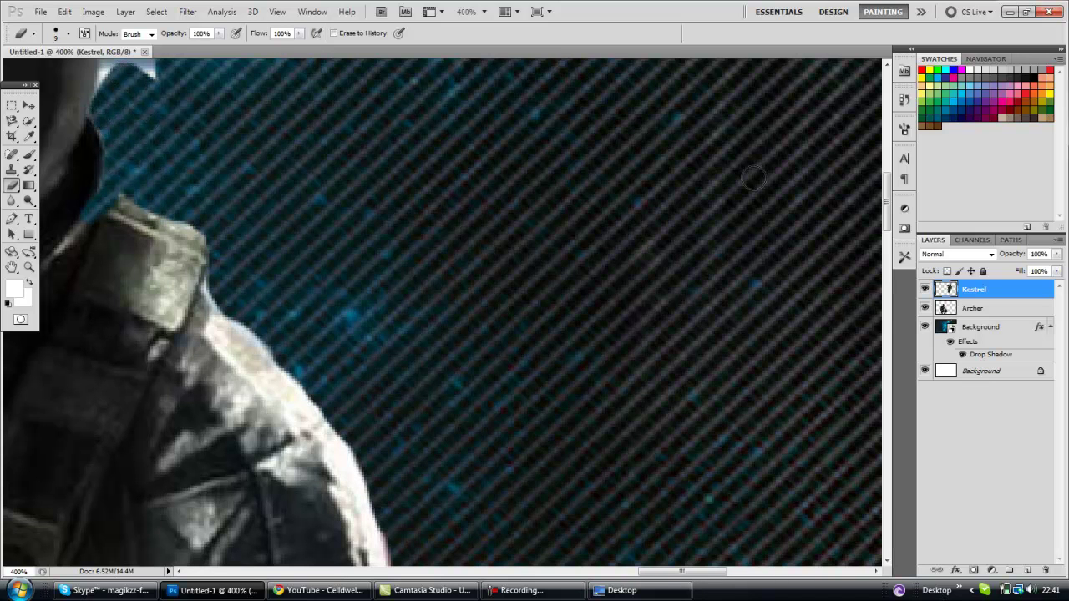
Step: Erase the remaining backdrop beside the Kestrel soldier's masked face with a 9 px eraser
drag(887, 215, 884, 181)
drag(655, 572, 603, 574)
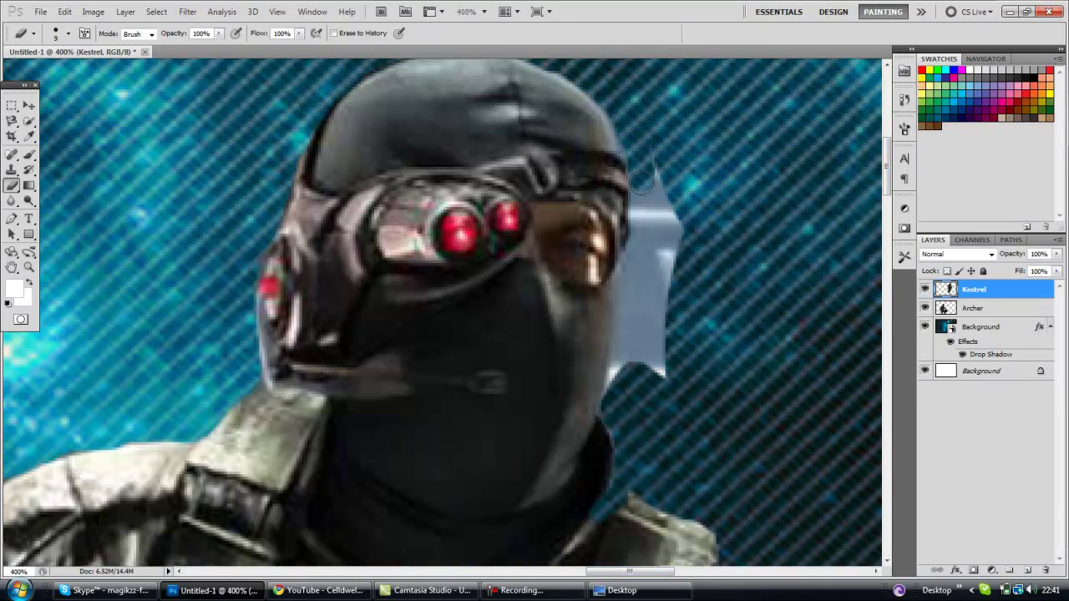
drag(631, 266, 660, 287)
key(ctrl+z)
drag(621, 365, 635, 259)
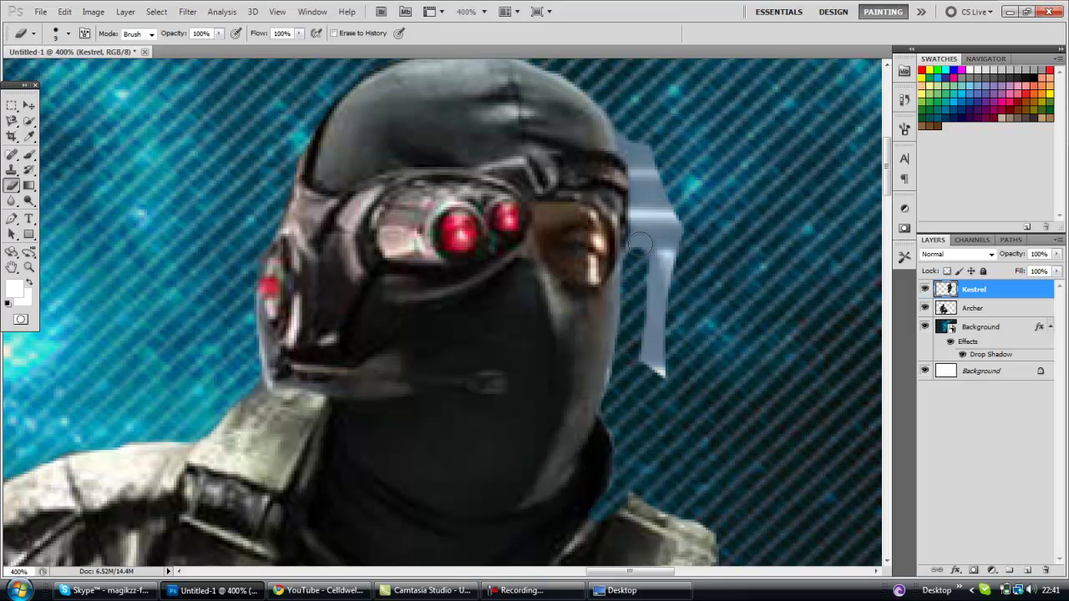
drag(664, 197, 655, 374)
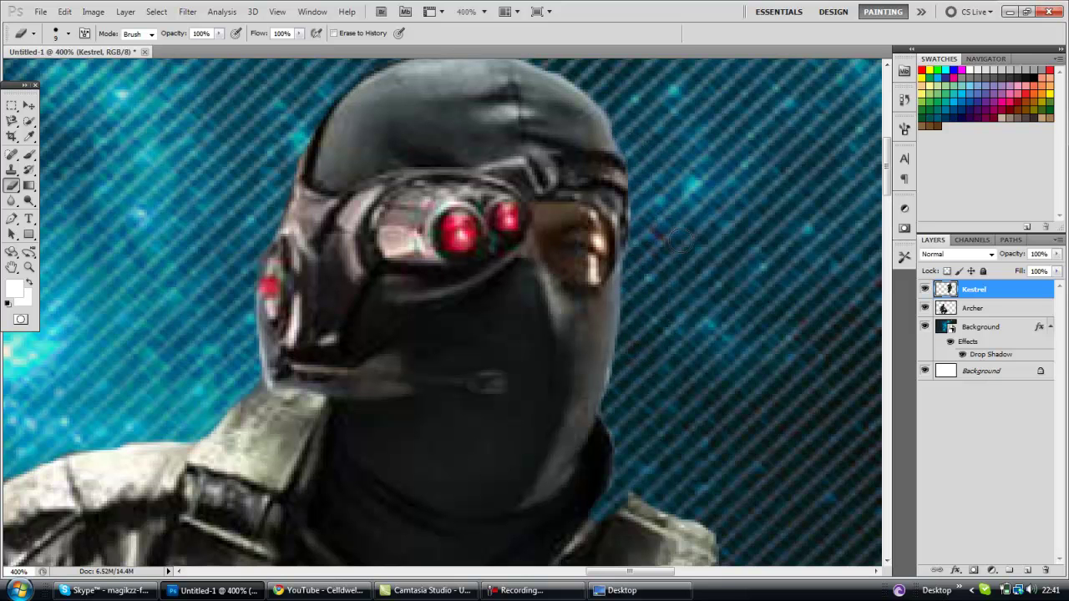
Step: Reposition the cut-out Kestrel soldier slightly outward from the Archer soldier on the wallpaper with the Move tool
key(v)
key(ctrl+minus)
key(ctrl+minus)
key(ctrl+minus)
key(ctrl+minus)
key(ctrl+minus)
drag(632, 285, 675, 279)
Step: Set the blend mode of both the Kestrel and Archer soldier layers to Color Dodge
click(977, 255)
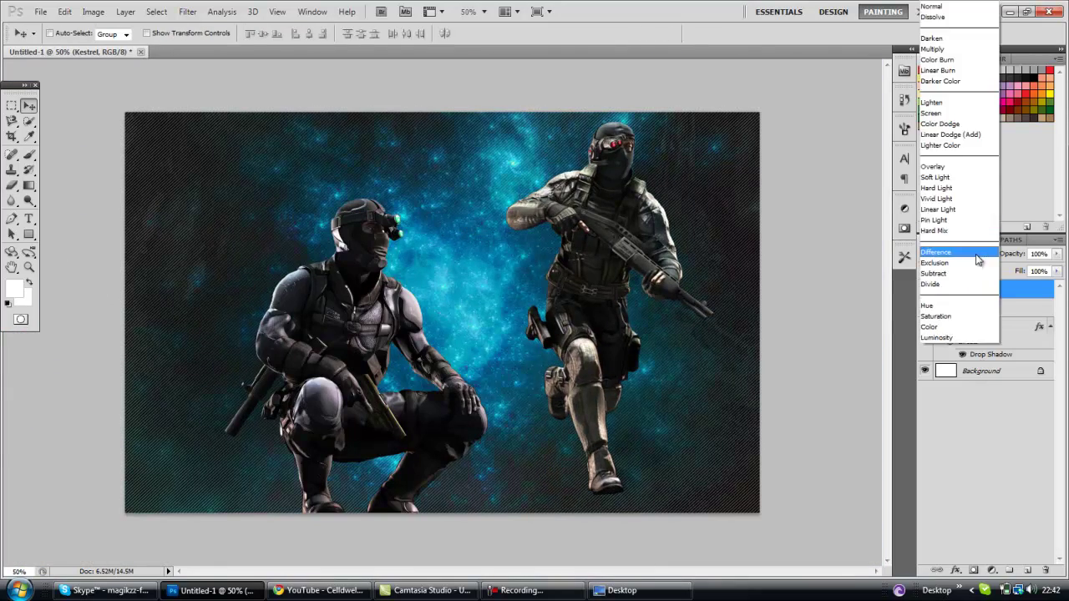
click(959, 338)
click(973, 308)
click(957, 254)
click(952, 147)
Step: Move the Archer soldier toward the canvas's left side and the Kestrel soldier onto the bright centre of the nebula
drag(299, 330, 249, 346)
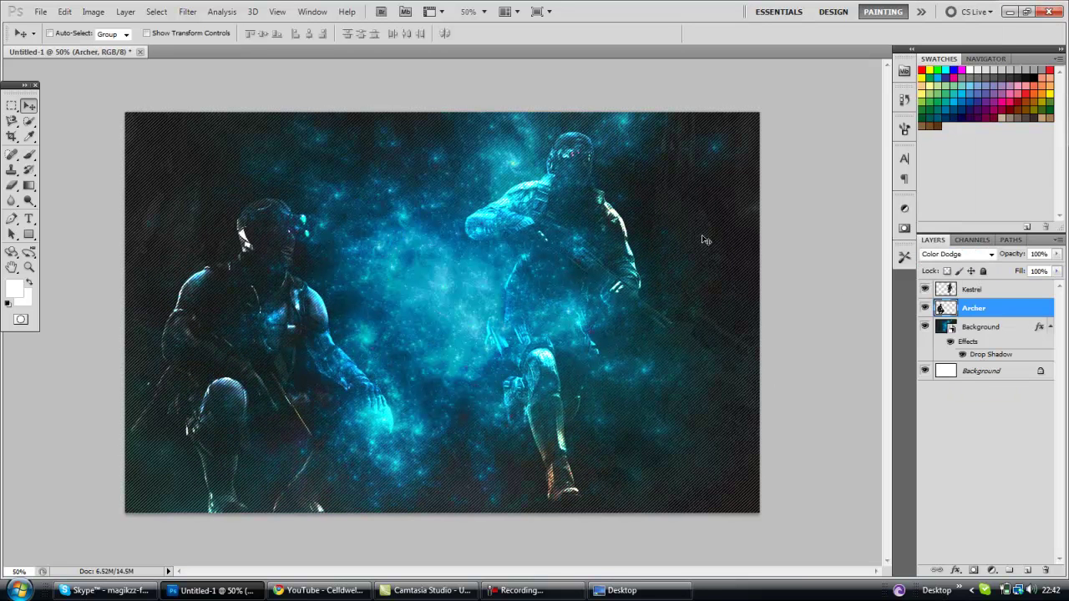
click(971, 290)
drag(582, 314, 524, 324)
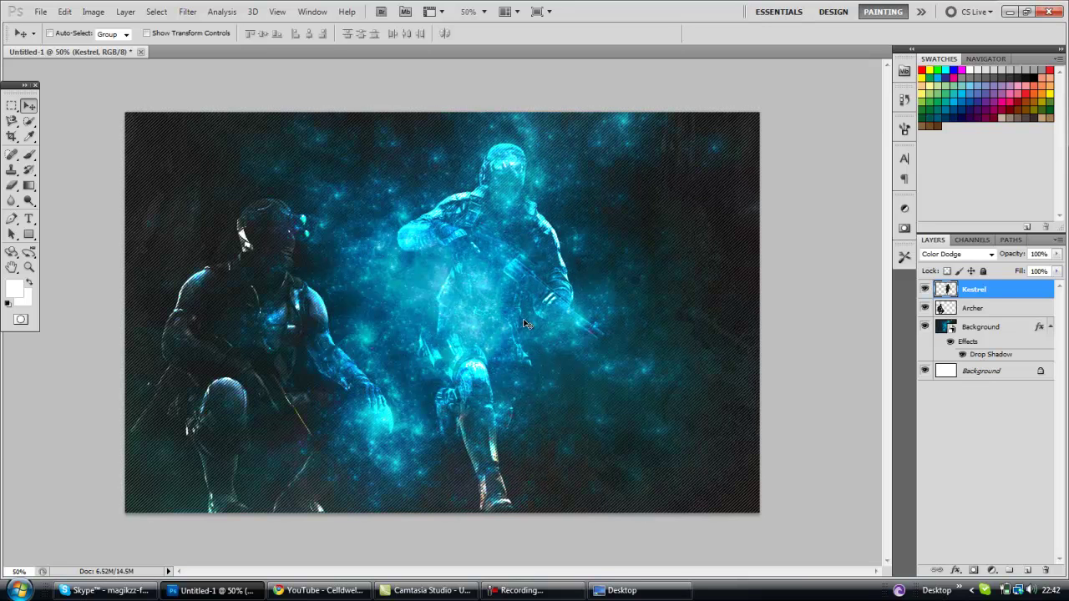
Step: Try a different blend mode on the Kestrel soldier layer and return it to Color Dodge
click(980, 258)
click(945, 120)
key(Down)
key(Up)
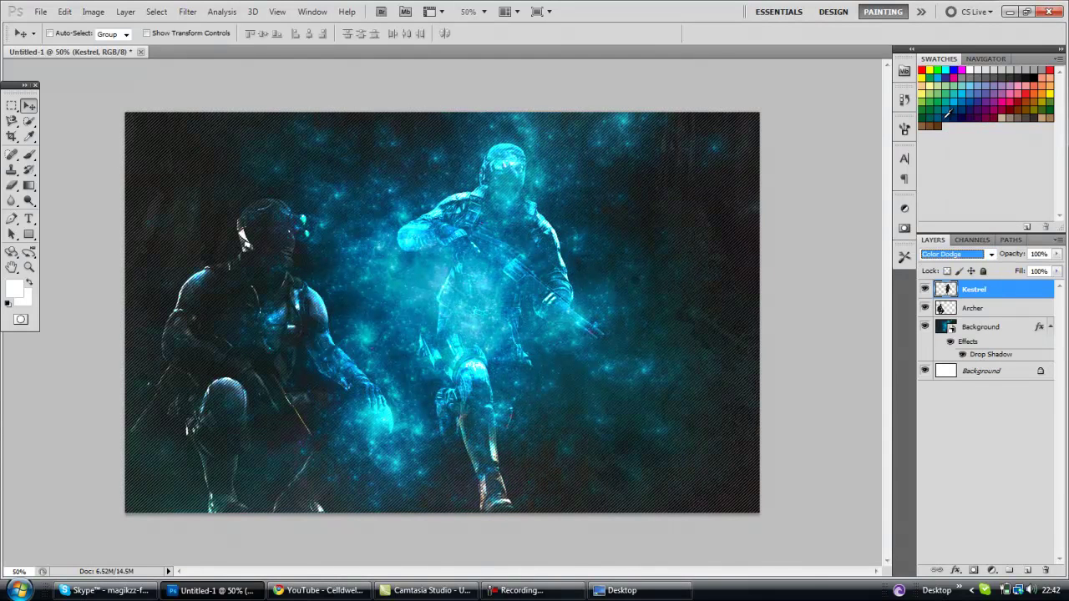
Step: Move the Archer soldier closer to the nebula's centre and shift the Kestrel soldier slightly right
click(973, 308)
drag(297, 338, 376, 343)
click(972, 289)
drag(515, 280, 545, 288)
Step: Set the foreground colour to light grey e9e9e9
click(15, 289)
click(76, 351)
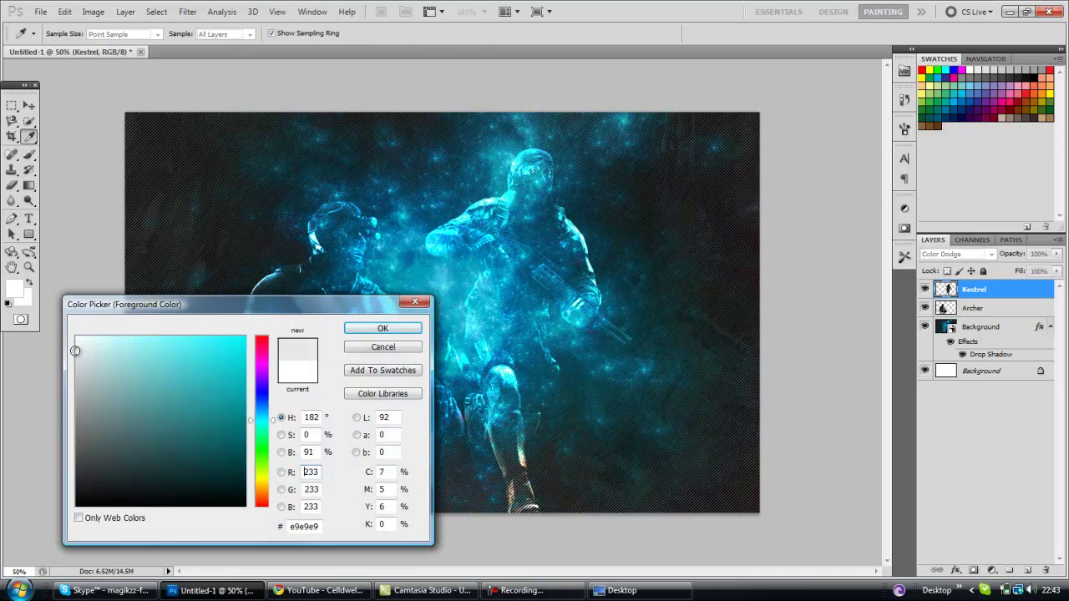
click(384, 330)
Step: Add the title Archer in 130 pt Ethnocentric and place it above the crouching soldier
key(t)
click(592, 370)
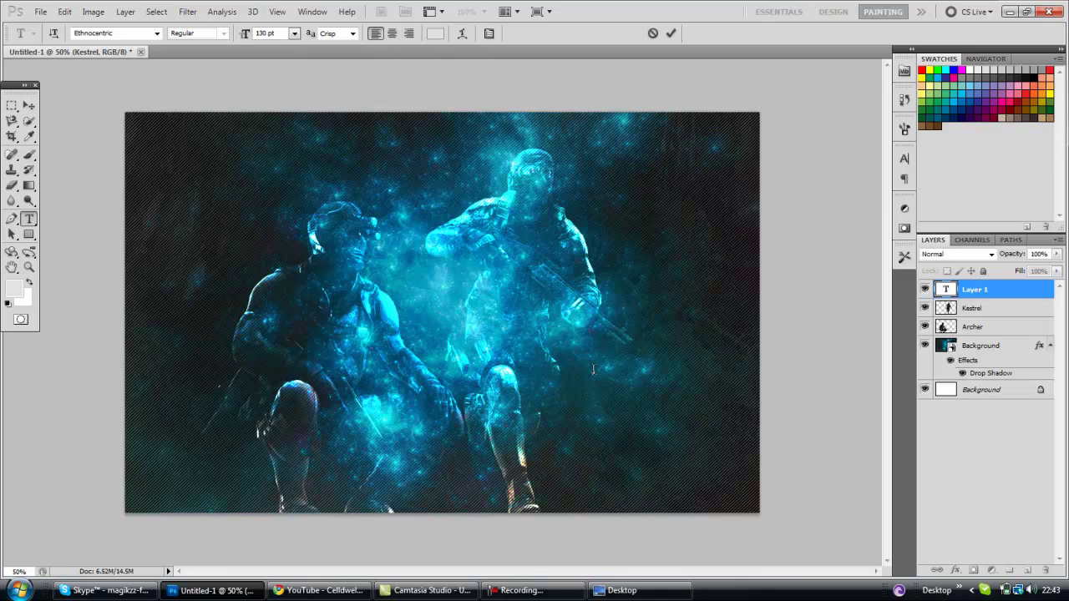
drag(573, 385, 212, 243)
key(ctrl+Return)
Step: Add the title Kestrel in the same font at the canvas's lower right
click(567, 489)
text(Kestrel)
key(ctrl+Return)
Step: Move the Archer title slightly higher on the canvas
key(v)
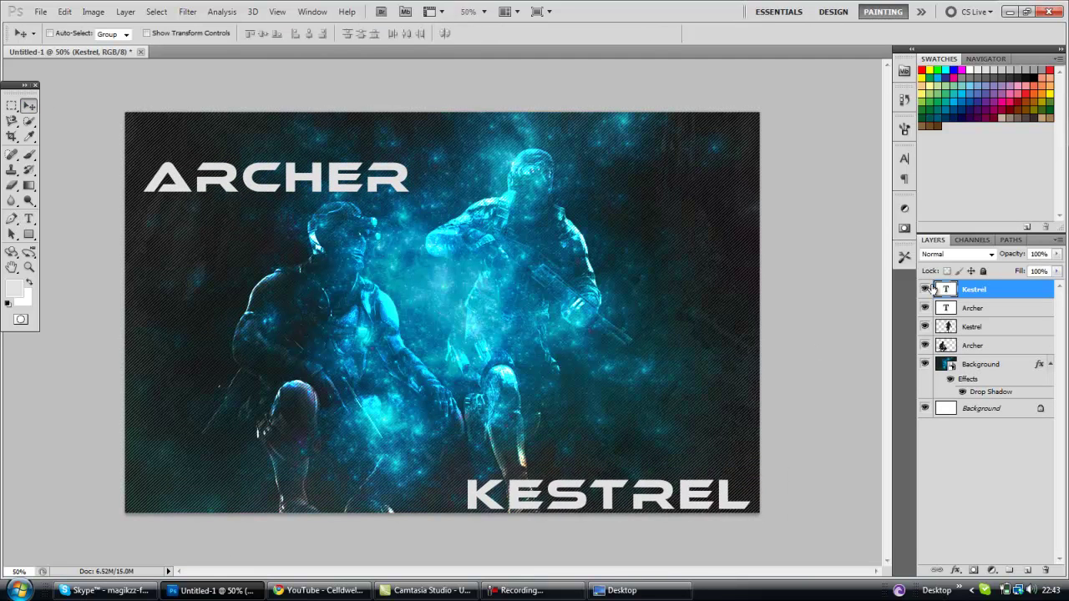
click(969, 308)
drag(379, 186, 377, 167)
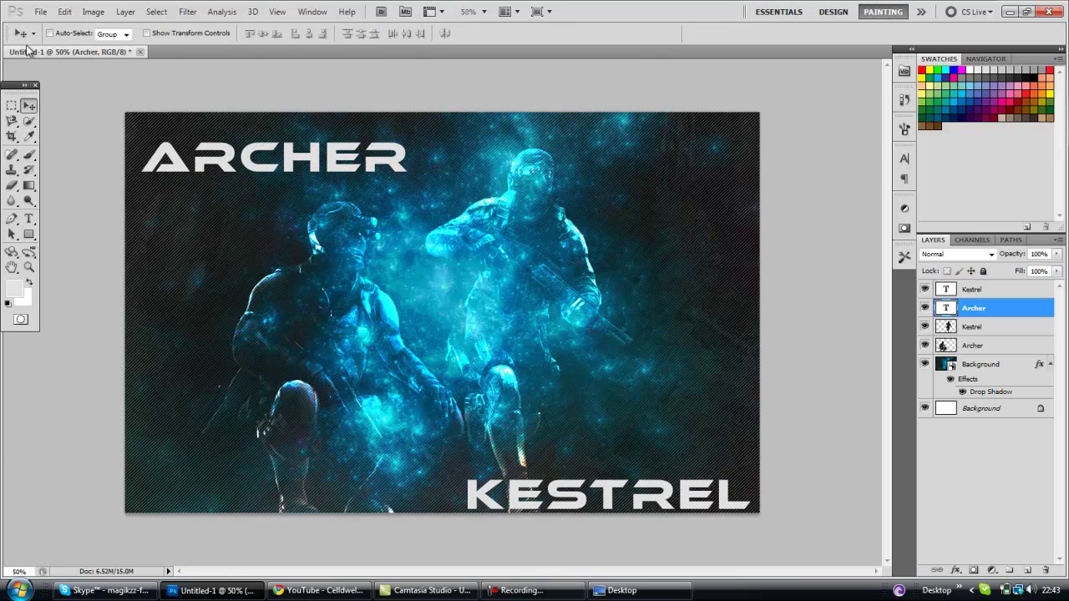
Step: Switch to Chrome and open Google Images
click(319, 590)
click(203, 28)
text(www.google.com)
key(Return)
click(45, 49)
Step: Search Google Images for splinter cell conviction logo
click(406, 170)
text(splin)
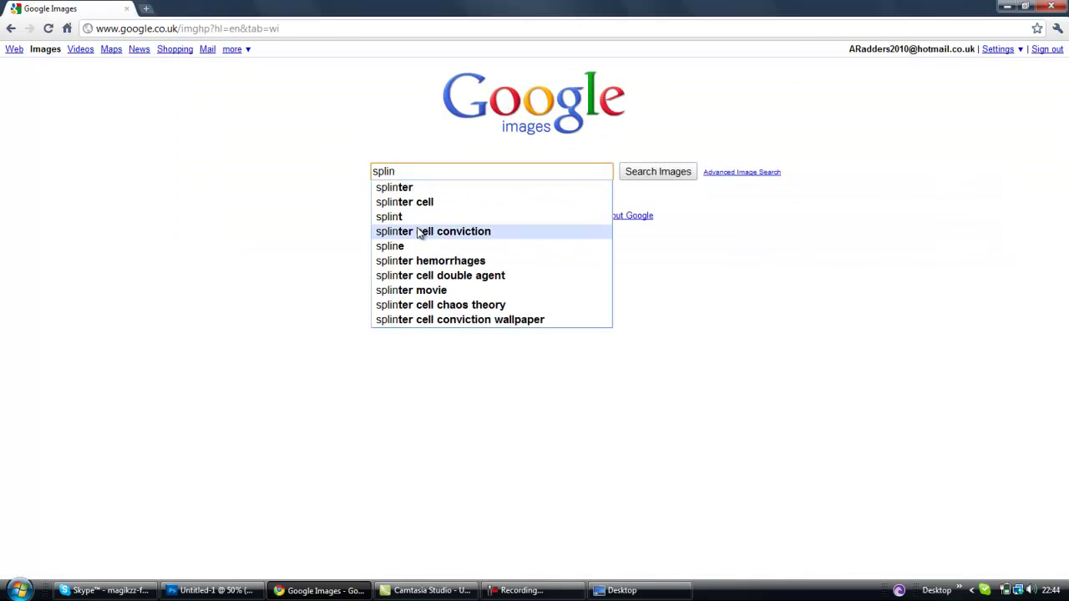
click(421, 232)
text(logo)
key(Return)
click(441, 276)
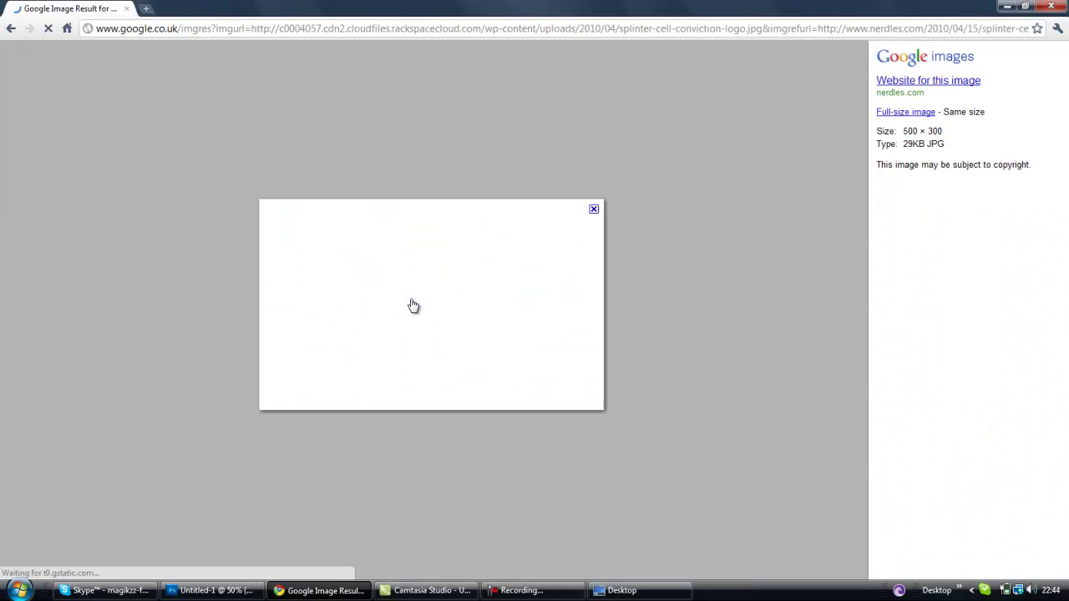
click(12, 30)
click(12, 30)
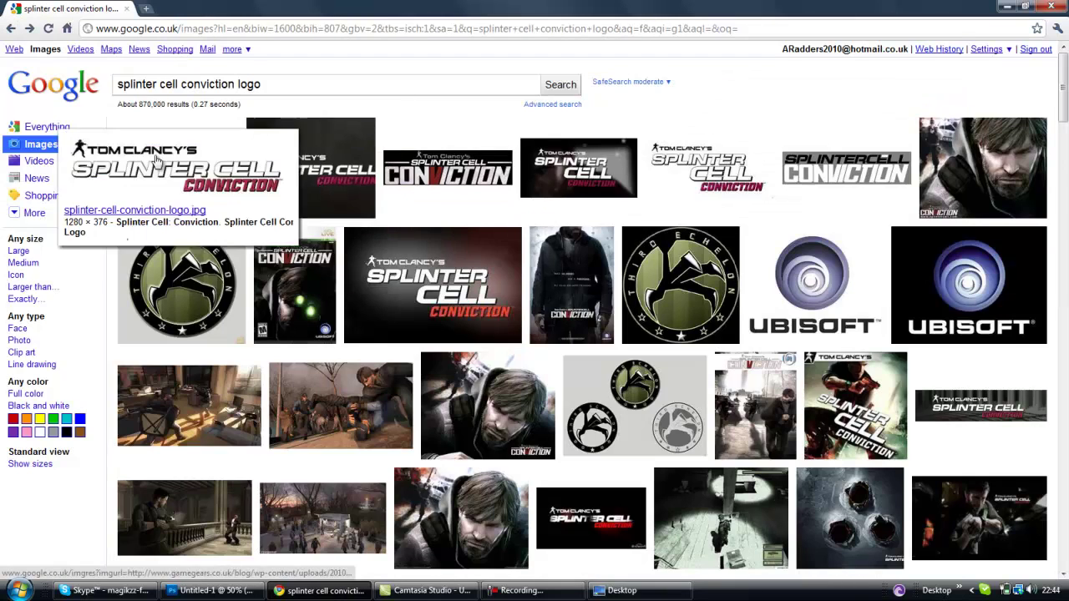
Step: Open the 1280 × 376 Splinter Cell Conviction logo at full size and copy the image
click(160, 164)
click(888, 111)
right_click(352, 168)
click(388, 205)
Step: Paste the logo into the Photoshop wallpaper document and set its layer's blend mode to Multiply
click(213, 591)
key(ctrl+v)
click(976, 254)
click(950, 11)
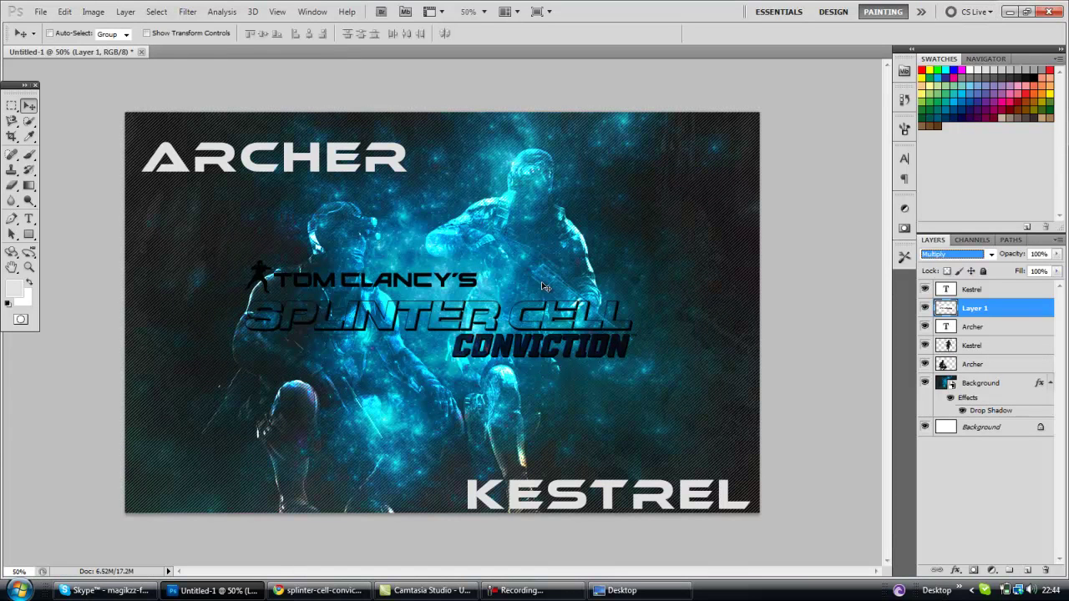
Step: Scale down the Splinter Cell Conviction logo and place it in the canvas's upper-right corner
key(ctrl+t)
drag(227, 250, 441, 313)
drag(492, 341, 599, 157)
key(Return)
Step: Scale down the Archer title and place it beside the crouching soldier's head
click(983, 330)
key(ctrl+t)
drag(145, 134, 219, 224)
key(Return)
Step: Scale down the Kestrel title and place it beside the running soldier's lower leg
click(977, 292)
key(ctrl+t)
drag(462, 512, 573, 459)
key(Return)
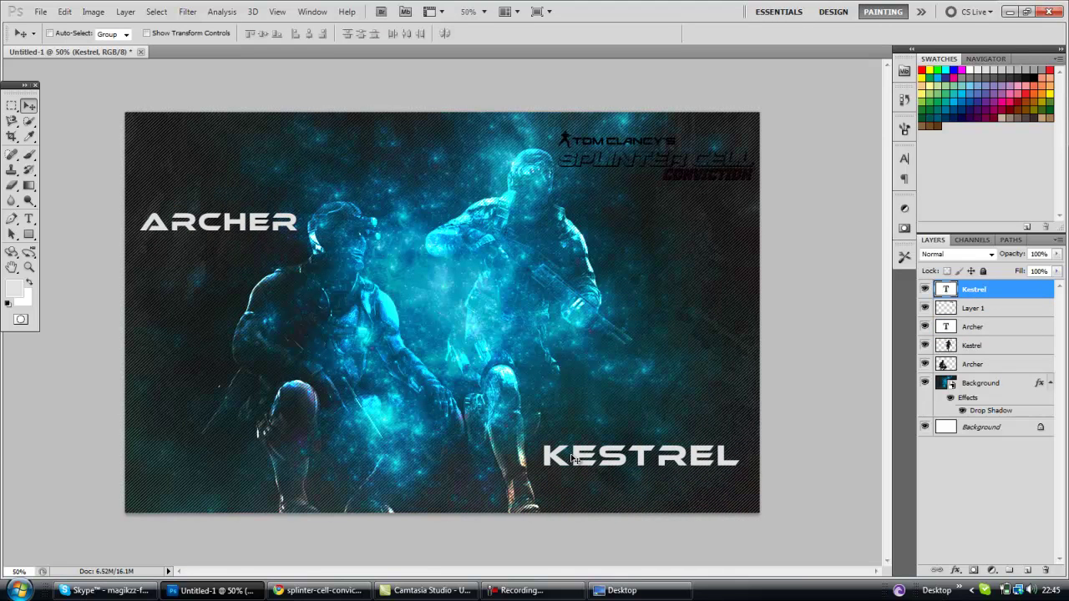
Step: Switch to the file explorer and open the Light Trails 5 image folder
click(632, 590)
click(626, 122)
click(18, 591)
text(macca)
click(84, 145)
double_click(133, 241)
Step: Place the Light_trail_1_yellow image scaled down over the Kestrel title and move its layer directly below the Archer soldier layer
drag(292, 255, 673, 284)
drag(177, 163, 543, 290)
drag(508, 411, 534, 469)
key(Return)
drag(998, 290, 990, 385)
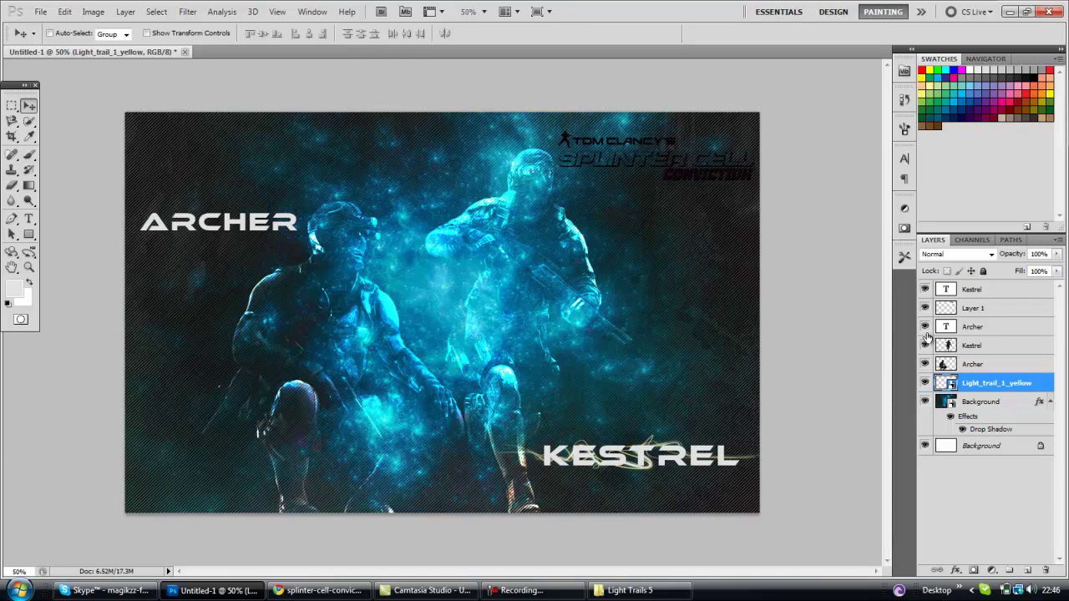
Step: Apply a black Color Overlay in Normal blend mode at 100% opacity to the Kestrel title
click(978, 290)
double_click(1019, 294)
click(480, 439)
click(703, 311)
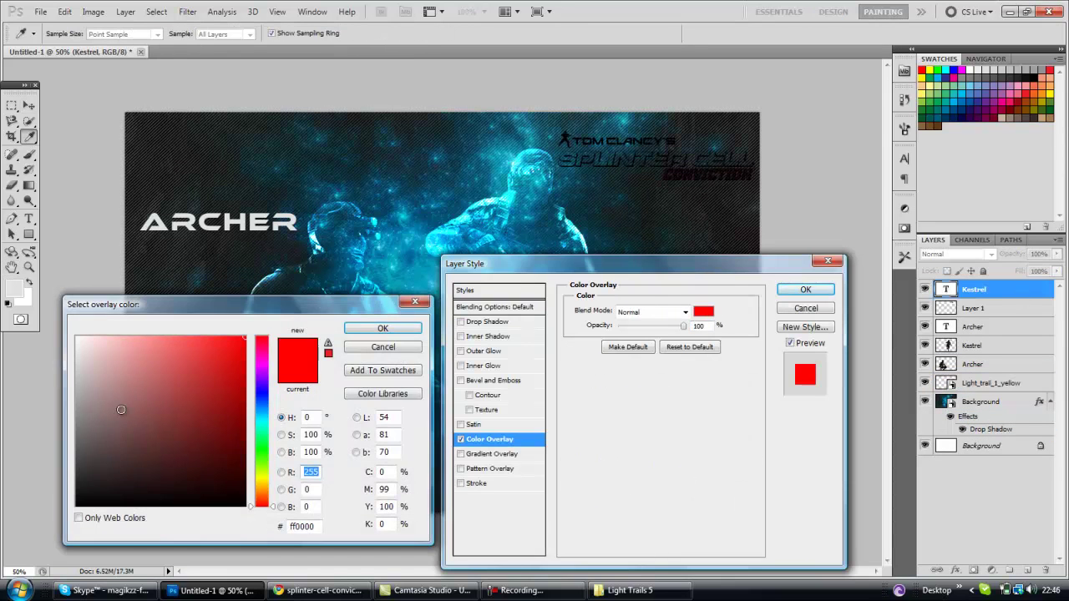
click(101, 505)
click(415, 327)
click(818, 293)
Step: Give the Archer title a black Color Overlay layer style
click(979, 351)
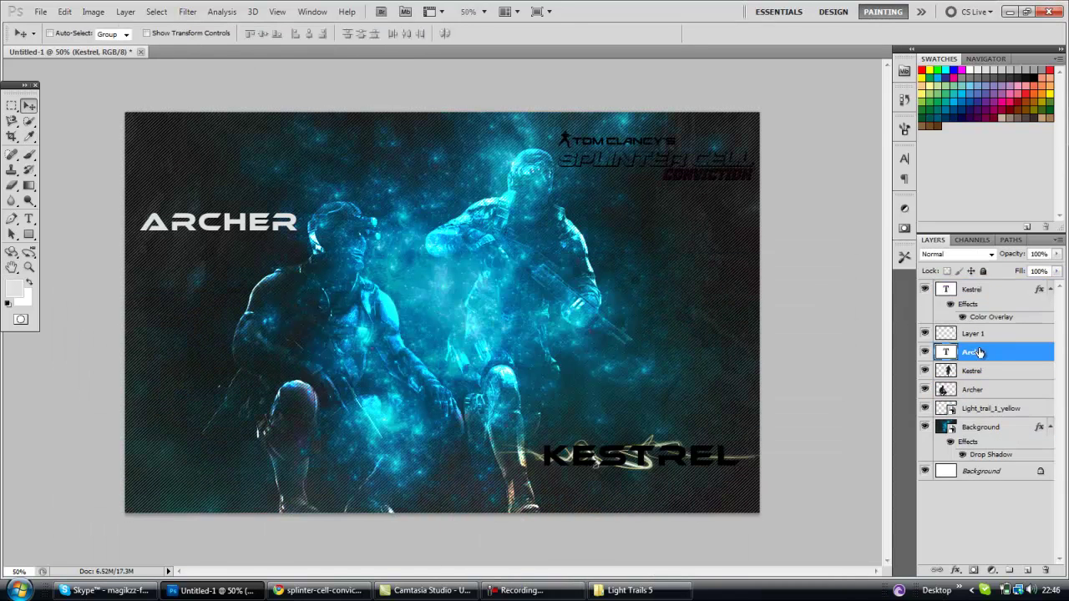
double_click(1013, 353)
click(490, 441)
click(707, 312)
click(240, 505)
click(384, 331)
Step: Add a thin white outside Stroke to the Archer title
click(478, 483)
click(604, 395)
click(77, 338)
key(Return)
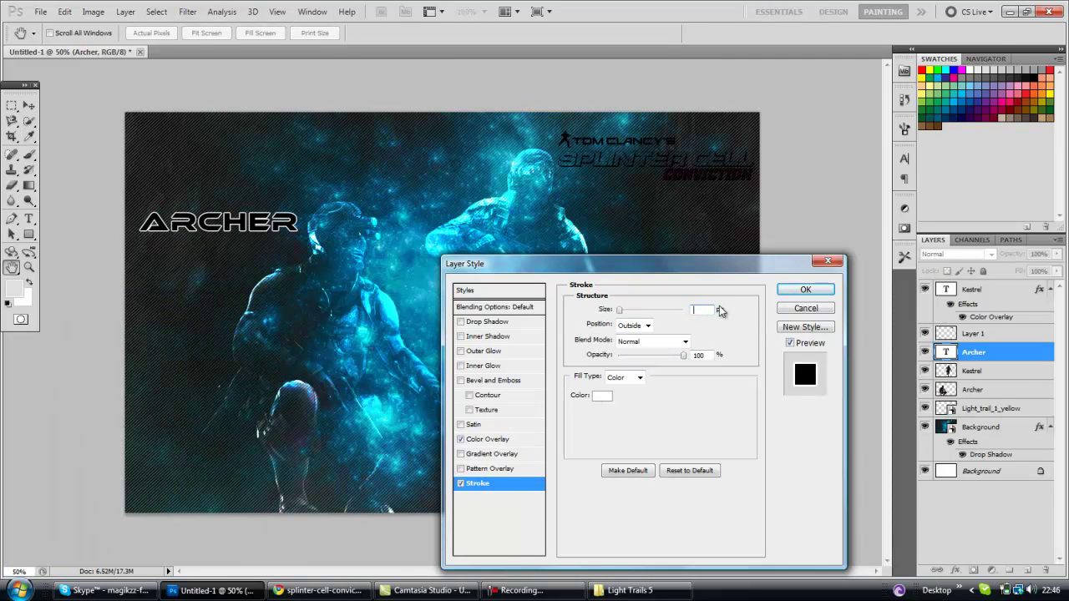
key(Return)
Step: Add a white 1 px Stroke to the Kestrel title
double_click(992, 292)
click(477, 483)
click(603, 395)
click(77, 338)
click(384, 328)
text(1)
key(Return)
Step: Place the Light_Trail_5_red image scaled down over the Archer title and move its layer directly below that title's layer
click(631, 591)
drag(601, 381, 656, 293)
drag(177, 163, 461, 322)
drag(597, 362, 245, 206)
key(Return)
drag(993, 289, 927, 413)
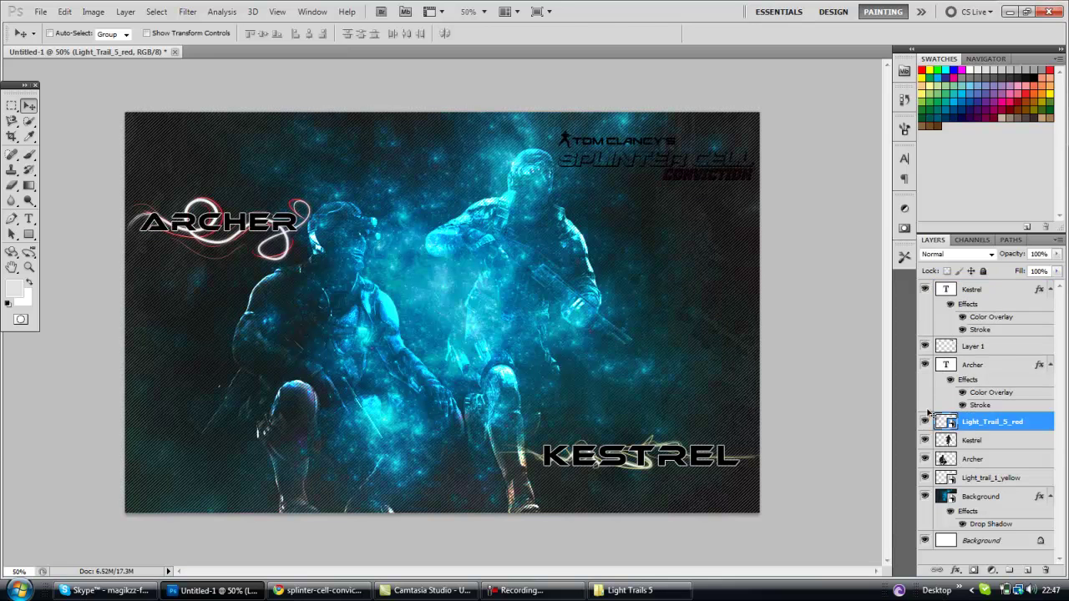
Step: Shift the Archer title slightly down over the red light trail and close the Light Trails 5 folder window
click(969, 364)
drag(267, 226, 263, 234)
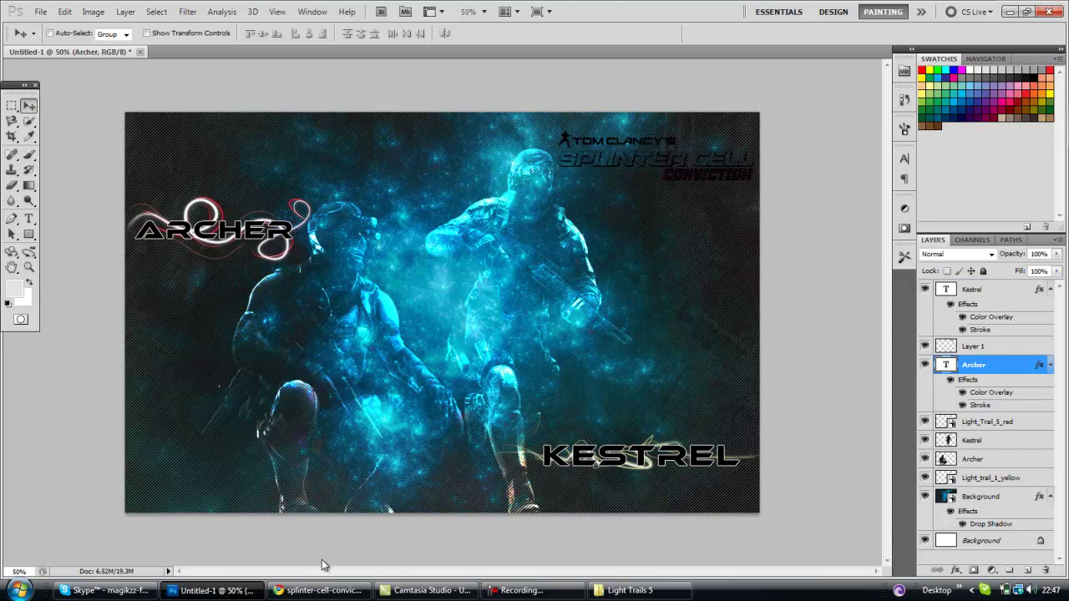
click(631, 591)
click(129, 148)
click(625, 121)
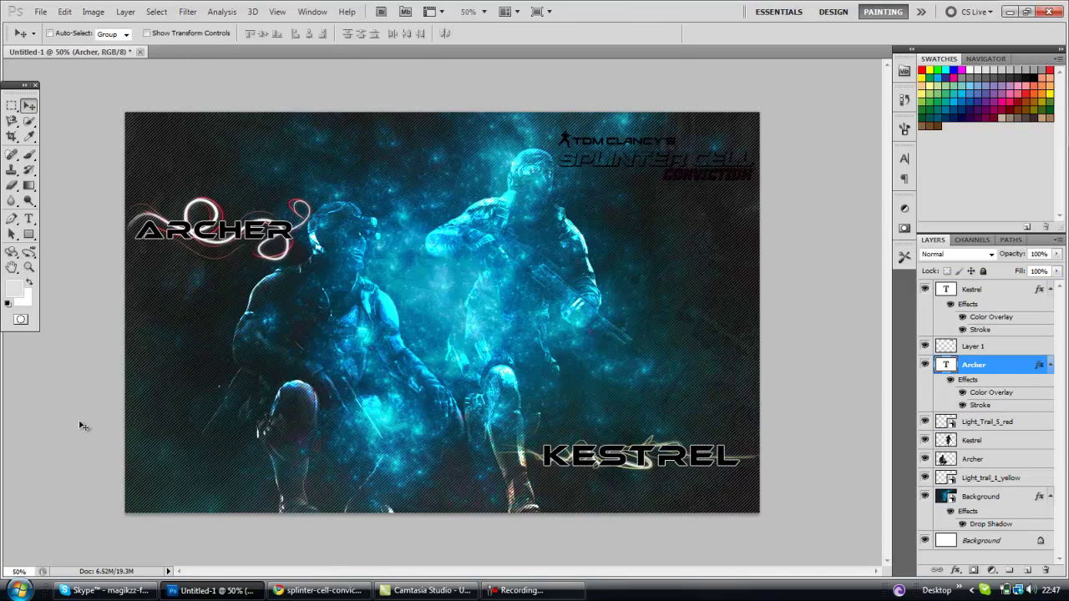
Step: Add a "Made by" credit with the creator's nickname near the canvas's lower-left corner in 60 pt Ethnocentric
click(31, 220)
click(141, 486)
text(MADE BY RADDERS)
key(ctrl+a)
click(294, 32)
click(282, 245)
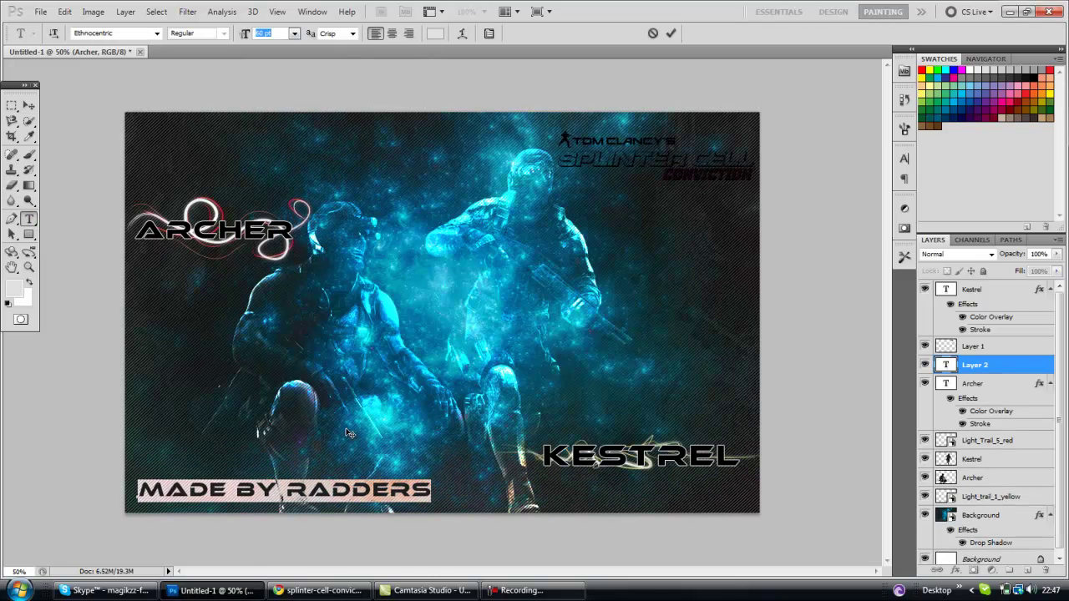
drag(346, 433, 345, 437)
Step: Move the credit text tightly into the canvas's lower-left corner, fine-tuning its position against the canvas edge
click(29, 106)
drag(426, 498, 414, 504)
key(ctrl+plus)
key(ctrl+plus)
key(ctrl+plus)
key(ctrl+plus)
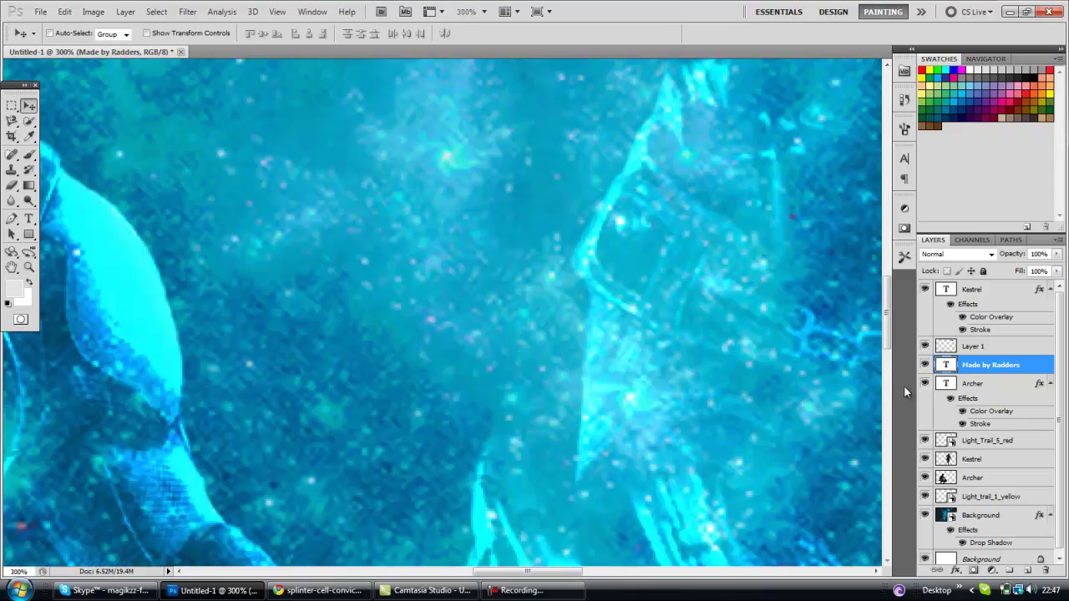
drag(887, 338, 868, 507)
drag(221, 368, 226, 394)
key(ctrl+minus)
key(ctrl+minus)
key(ctrl+minus)
key(ctrl+minus)
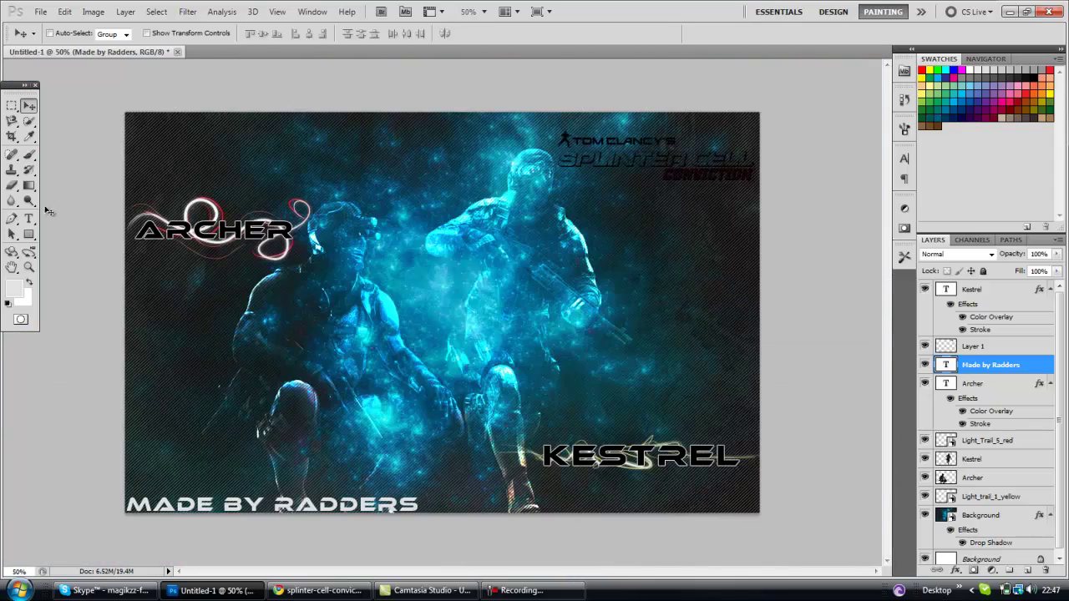